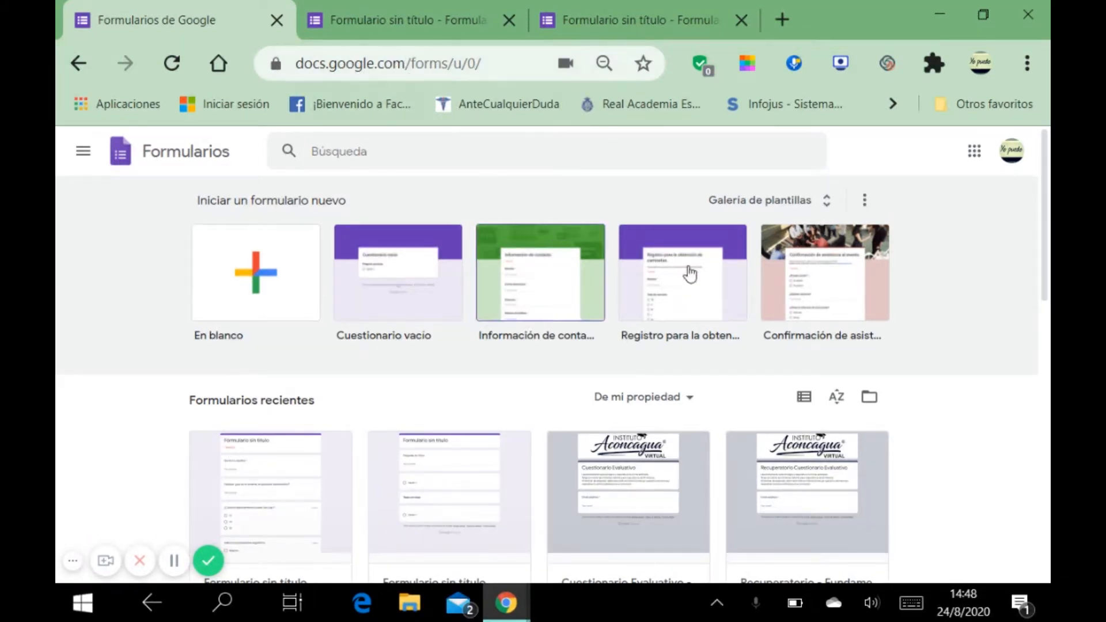
Step: Open Google Docs from the apps grid, then switch that new tab to the Forms home page
left_click(976, 158)
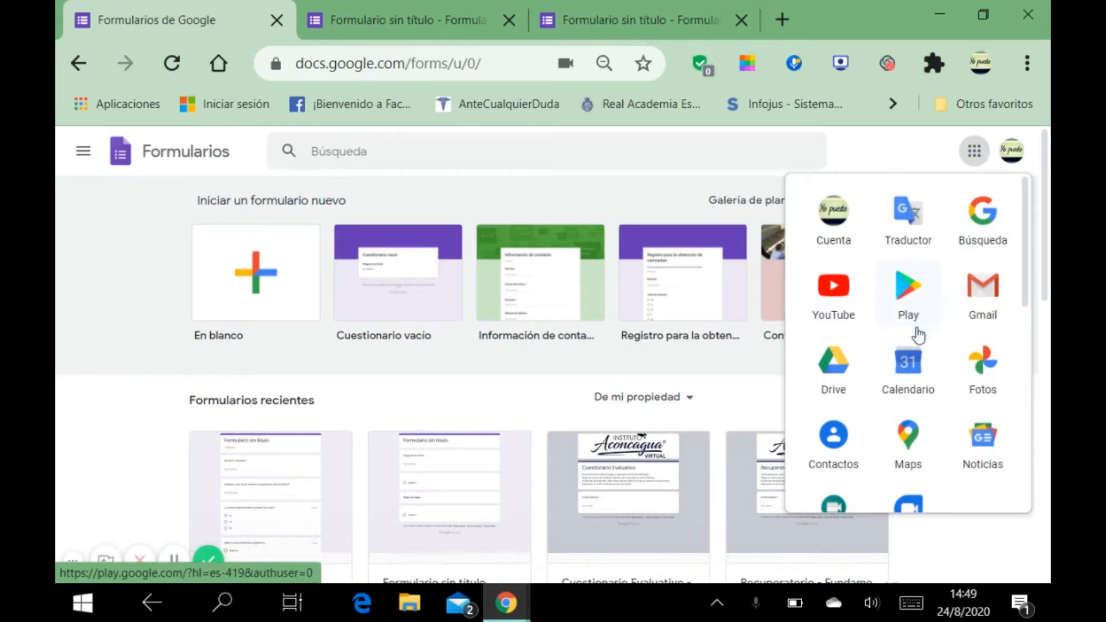
scroll(913, 352, "down", 5)
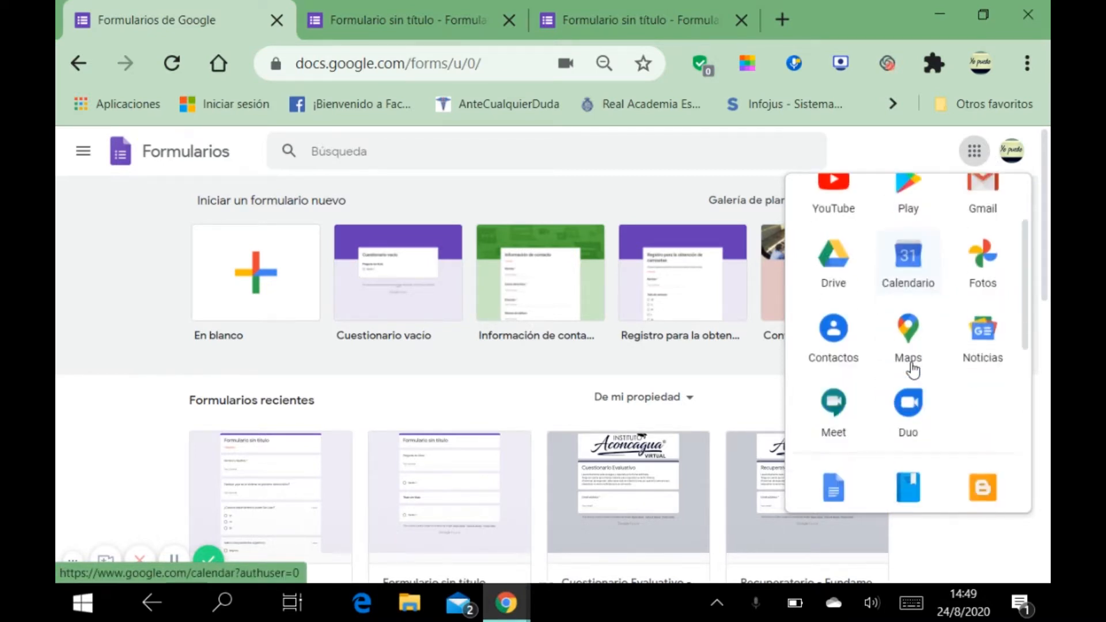
left_click(841, 218)
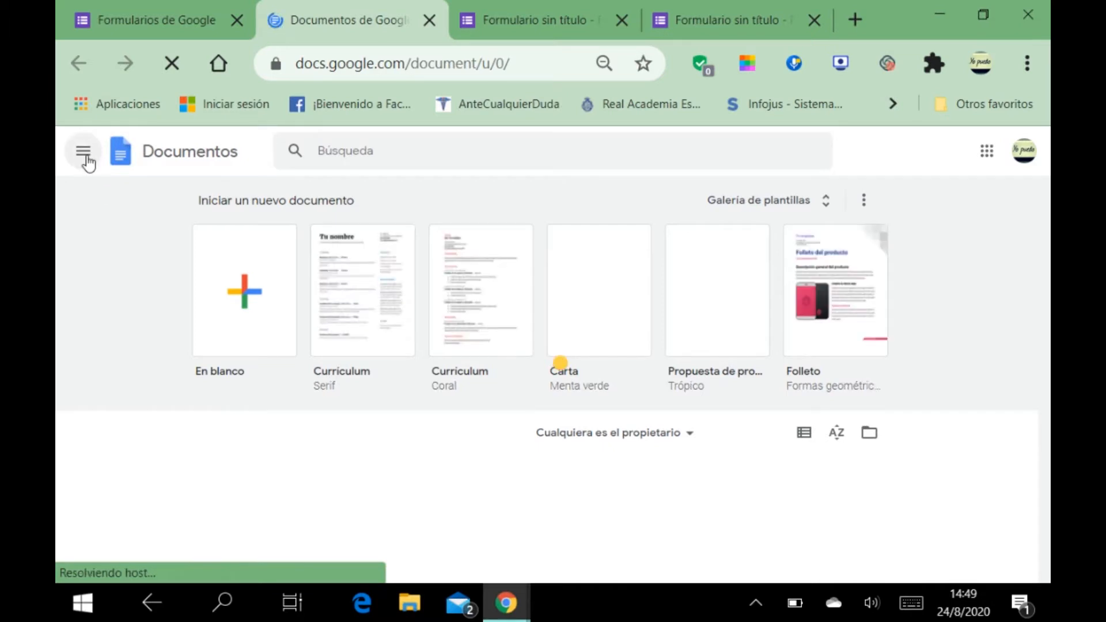
left_click(84, 153)
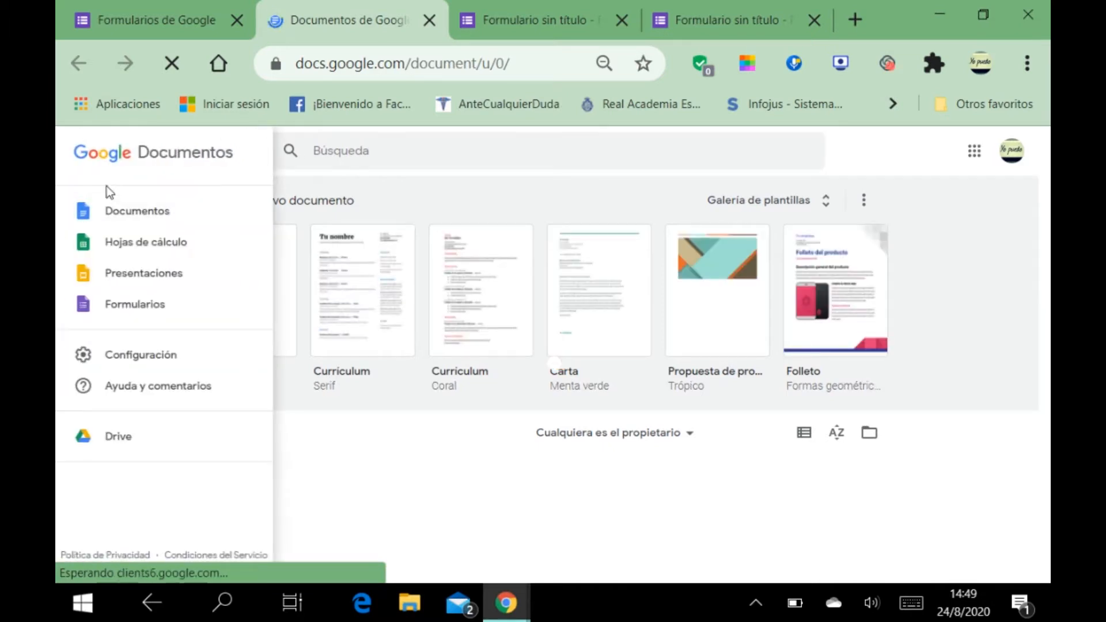
left_click(152, 306)
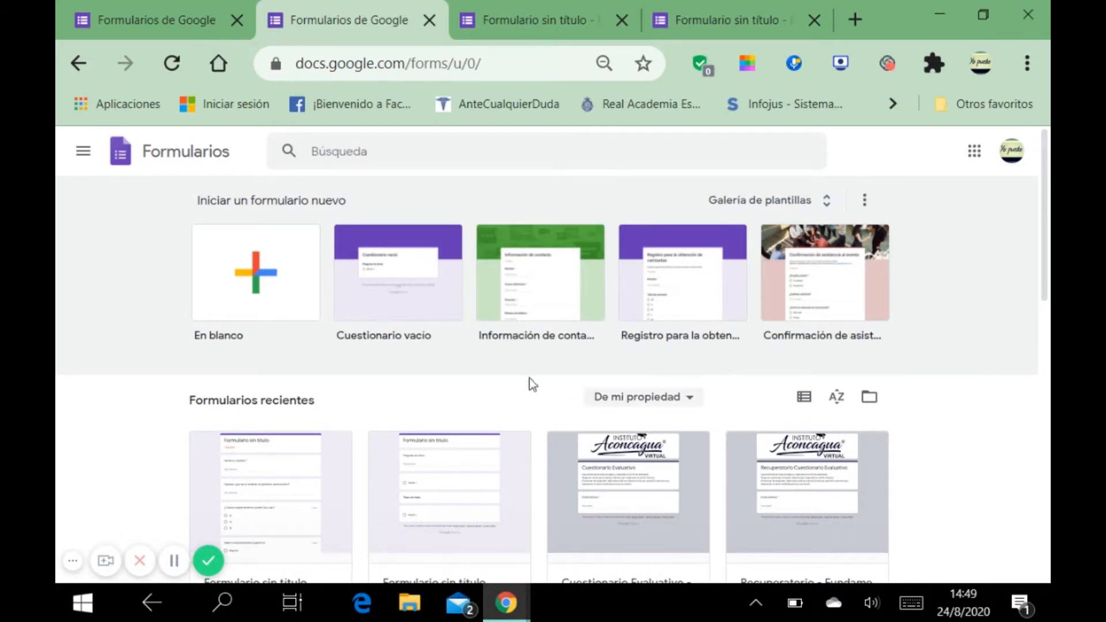
scroll(490, 372, "down", 2)
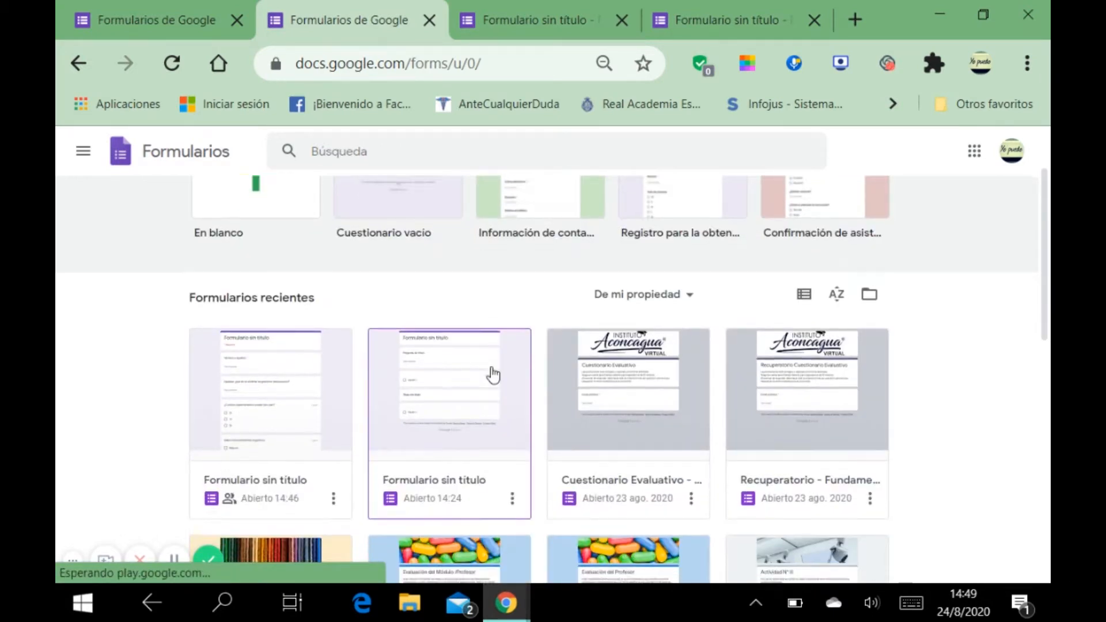
scroll(491, 370, "down", 2)
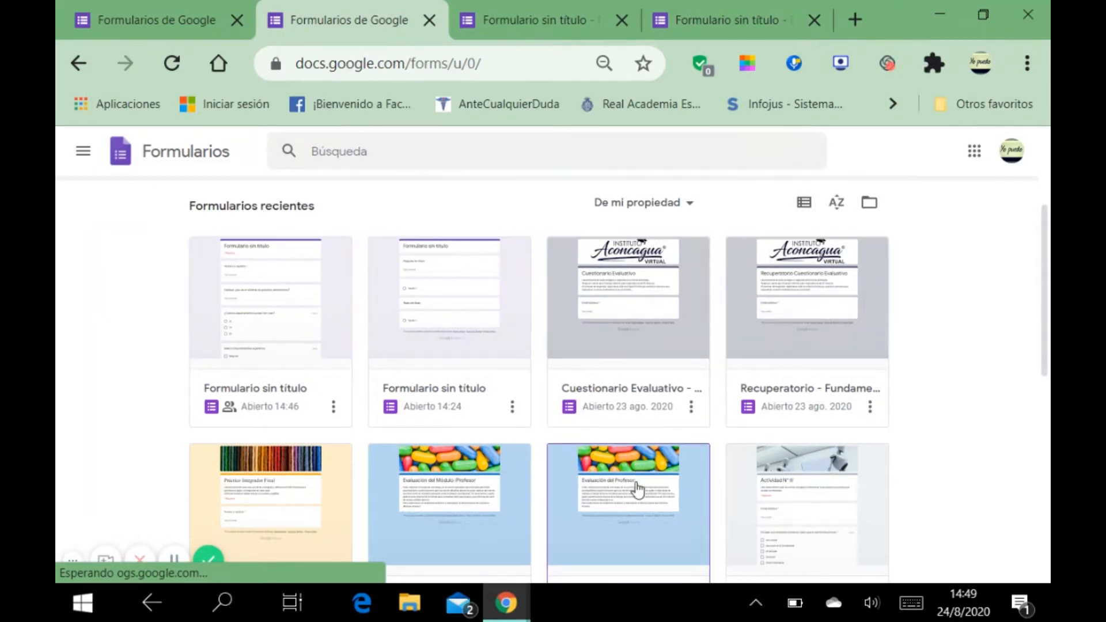
scroll(636, 490, "down", 2)
scroll(639, 483, "down", 3)
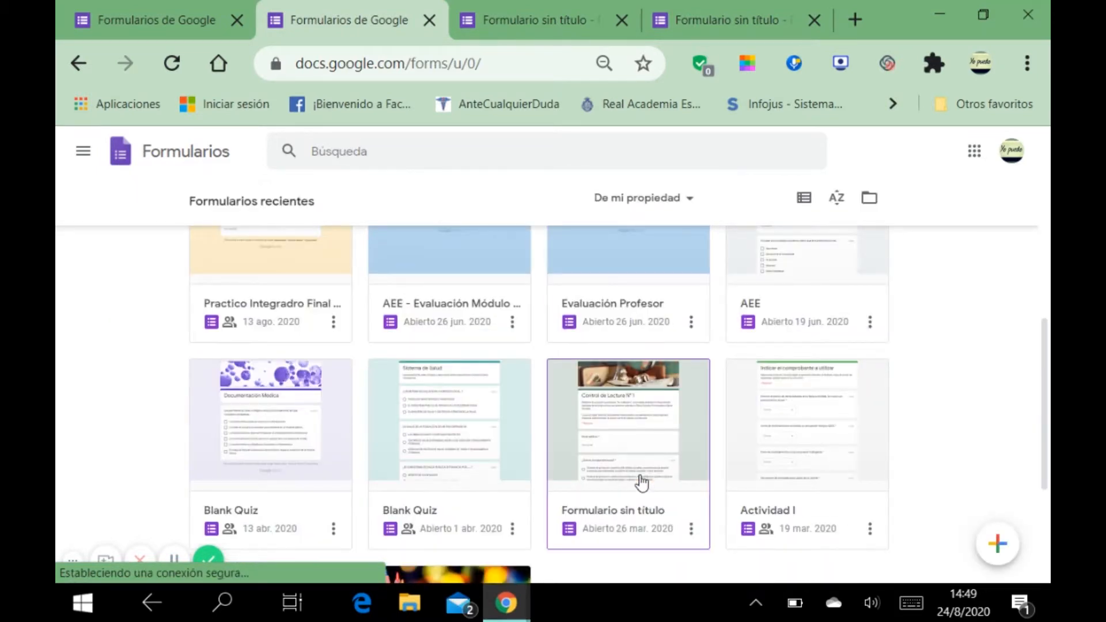
scroll(636, 483, "down", 4)
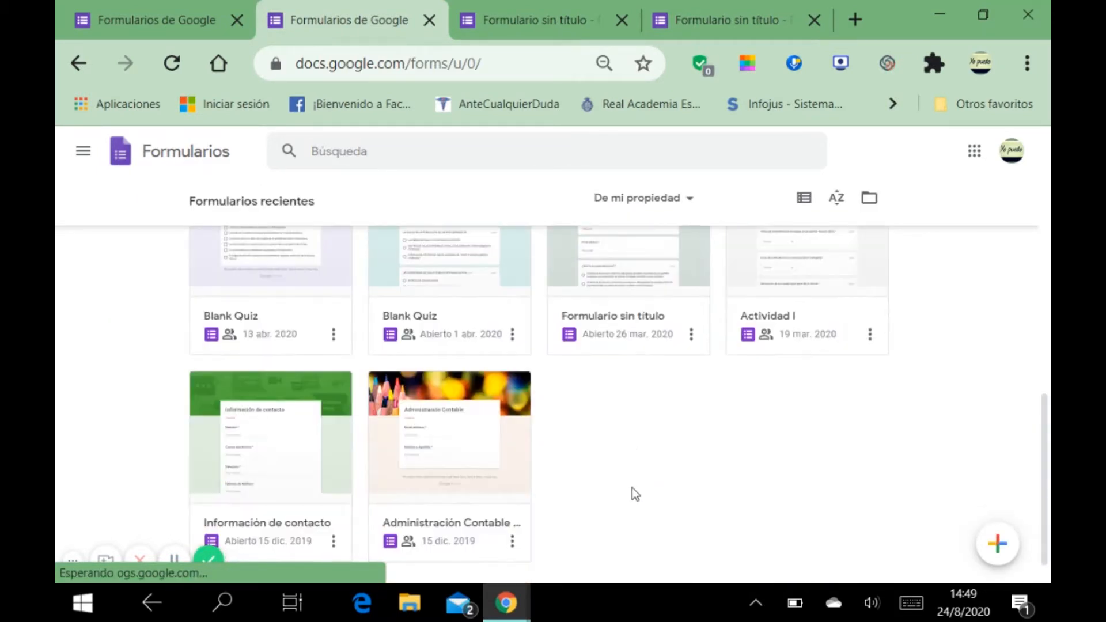
scroll(631, 489, "down", 1)
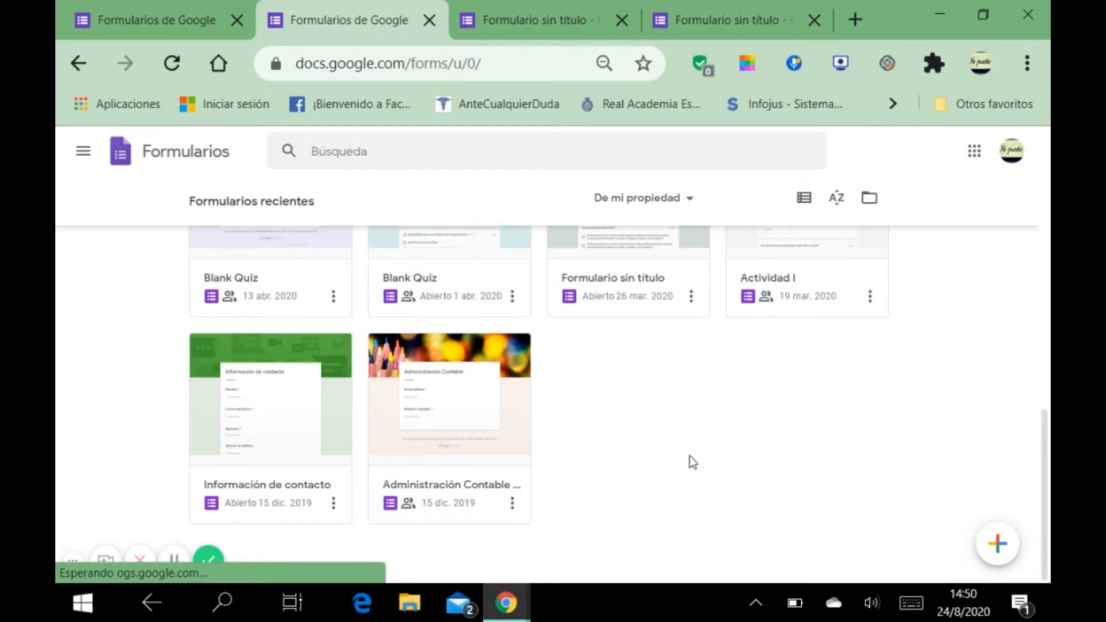
scroll(690, 458, "up", 3)
scroll(694, 444, "up", 5)
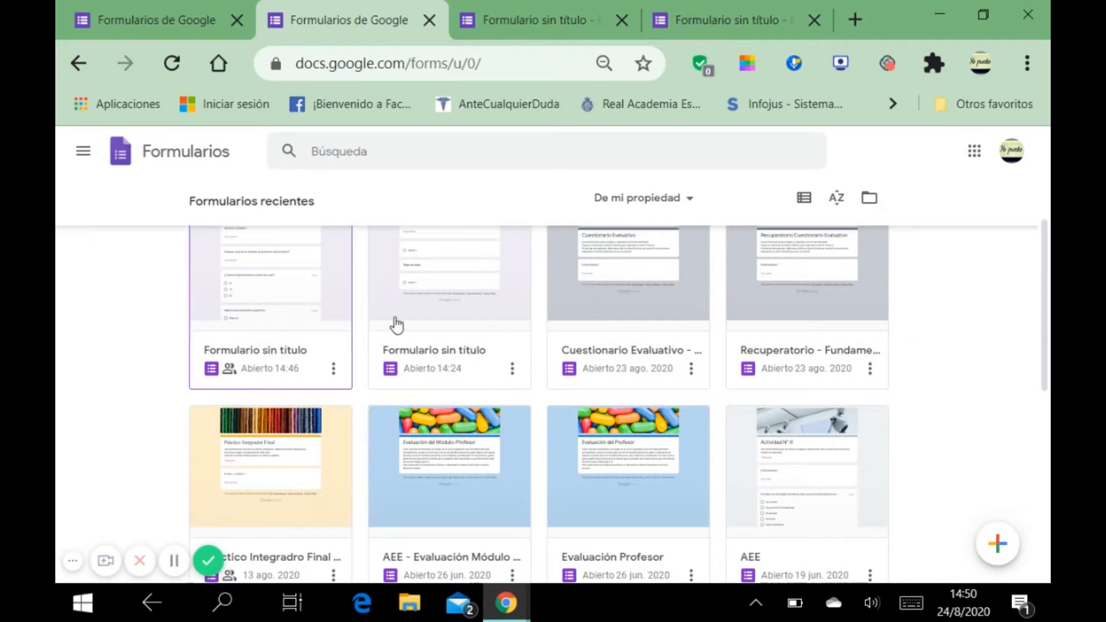
scroll(749, 401, "up", 2)
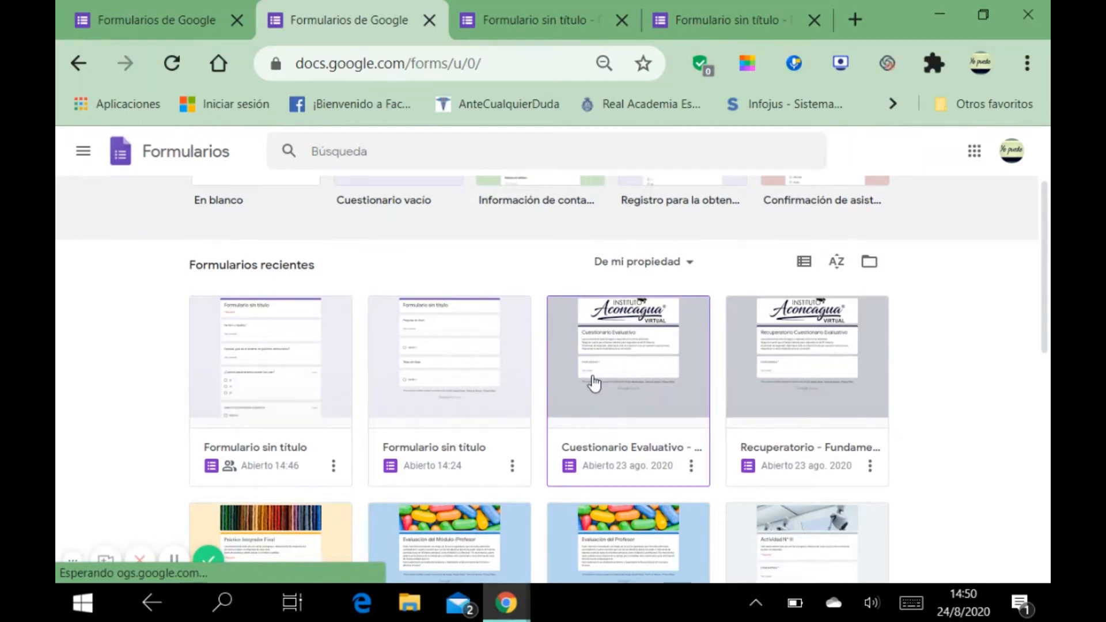
scroll(286, 242, "up", 3)
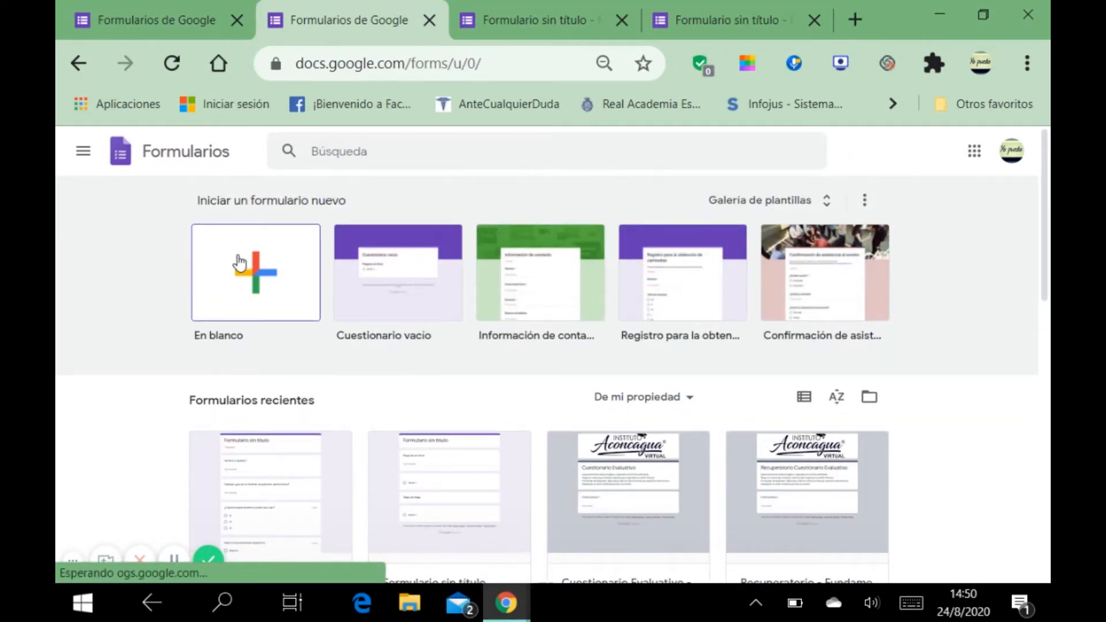
Step: Create a blank form and click through its title, description and first multiple-choice question
left_click(269, 287)
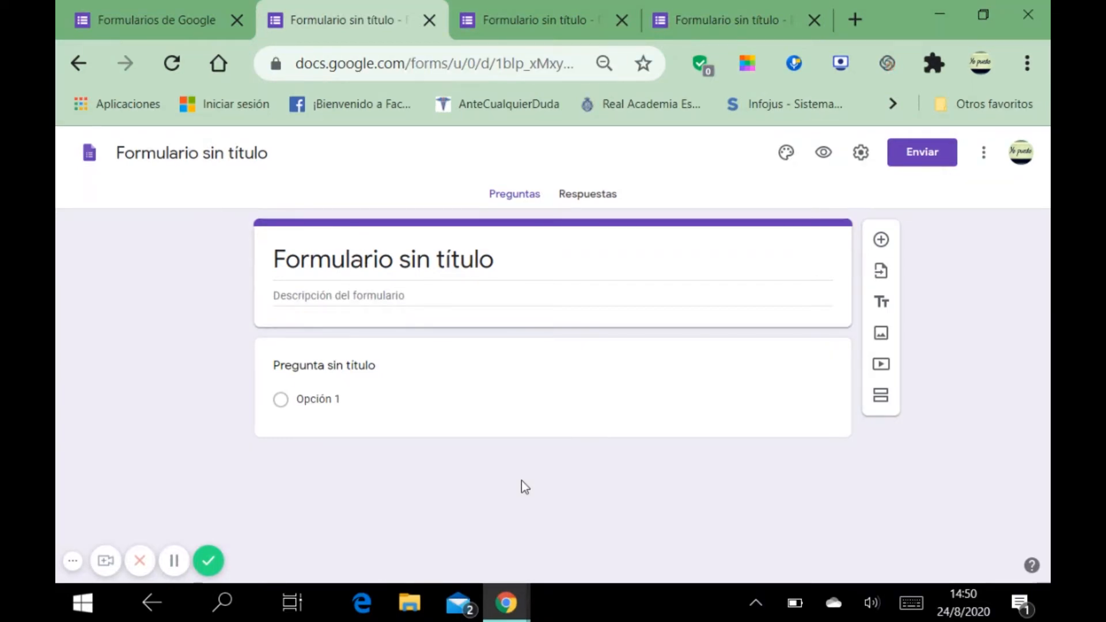
left_click(221, 157)
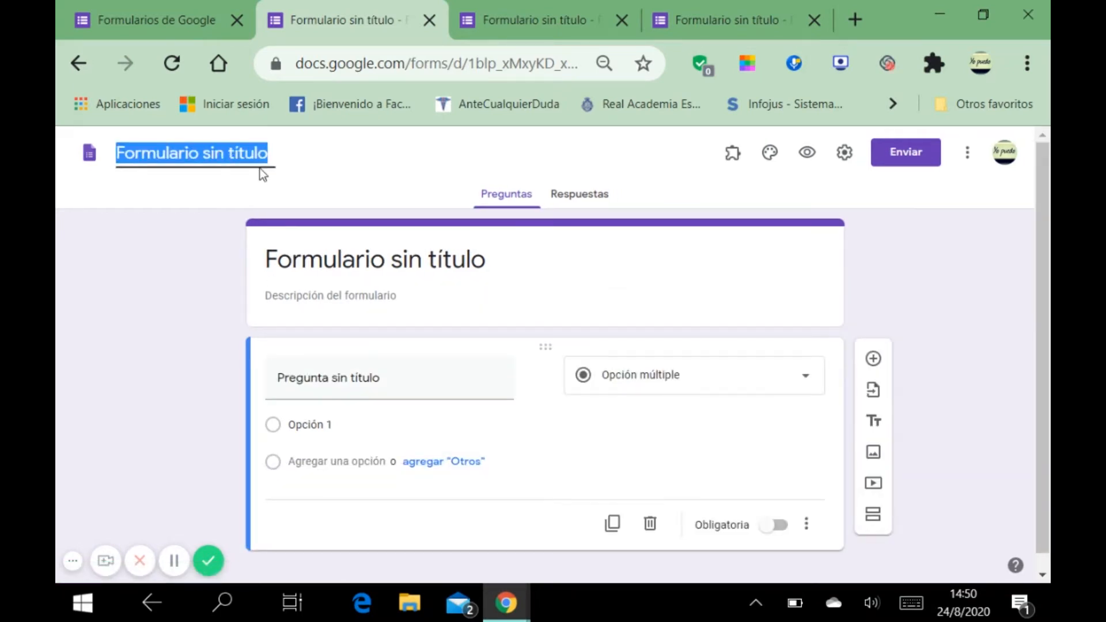
left_click(204, 267)
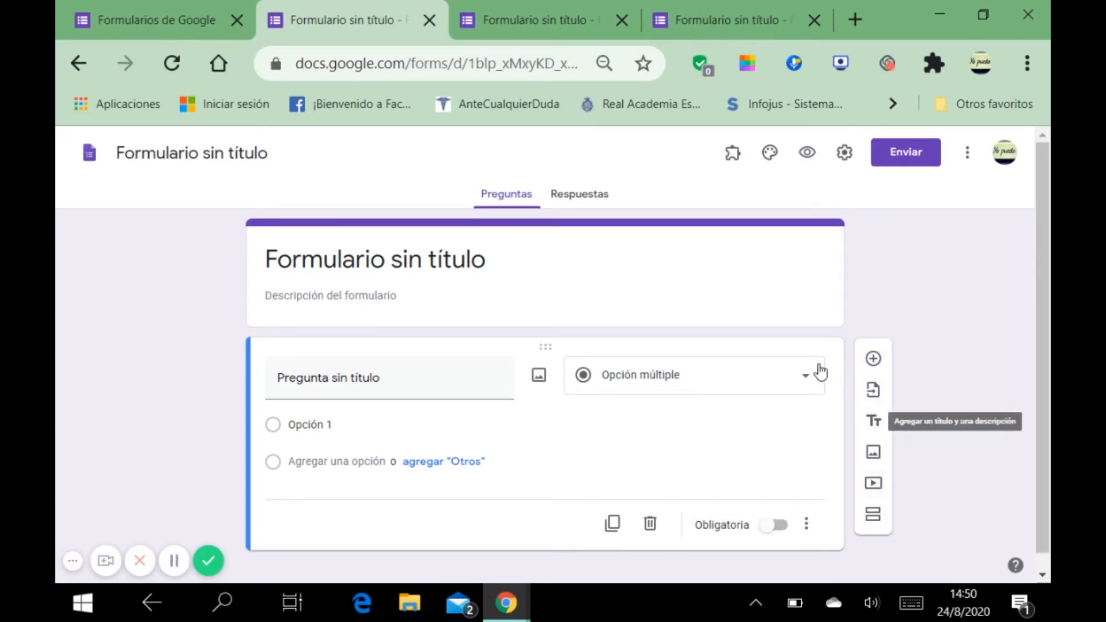
left_click(317, 264)
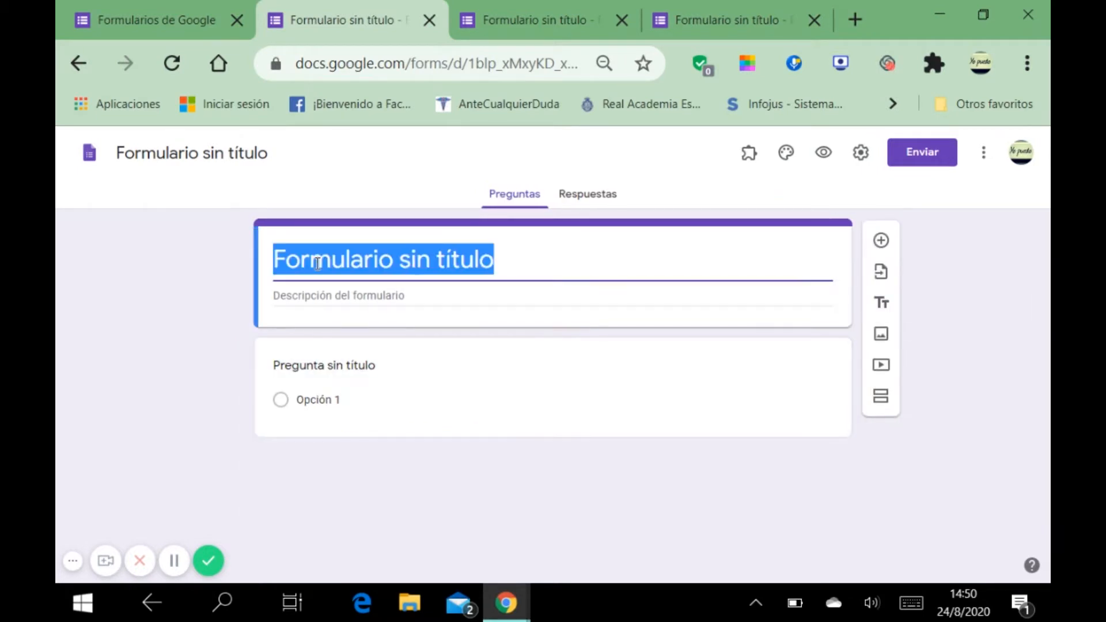
left_click(362, 298)
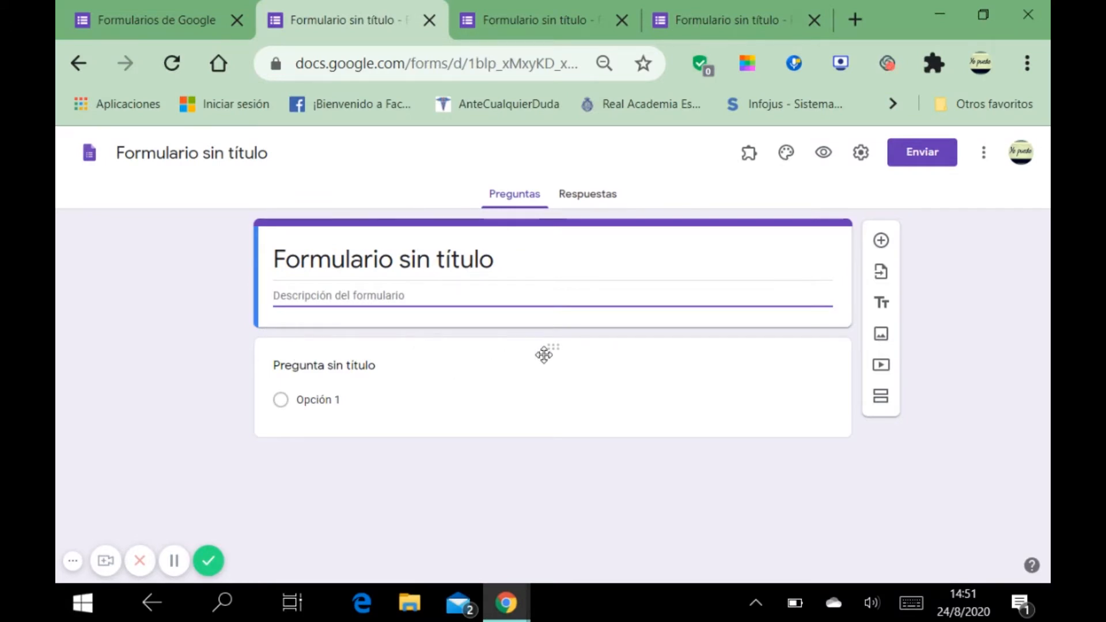
left_click(811, 417)
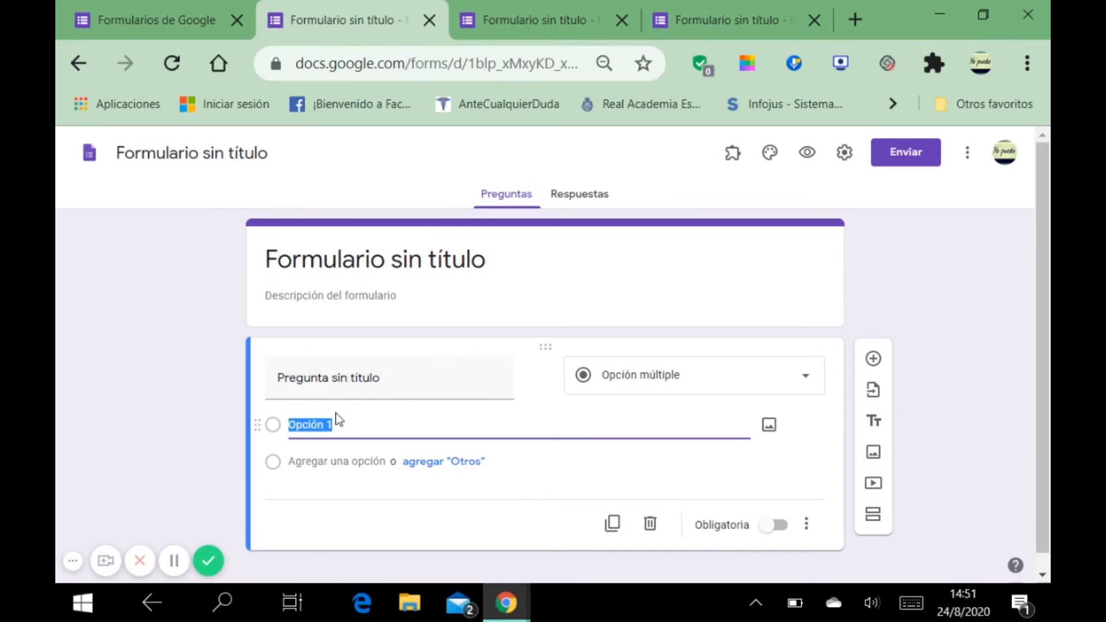
Step: Add two new questions, then check the first question's type list, keeping multiple choice
left_click(873, 361)
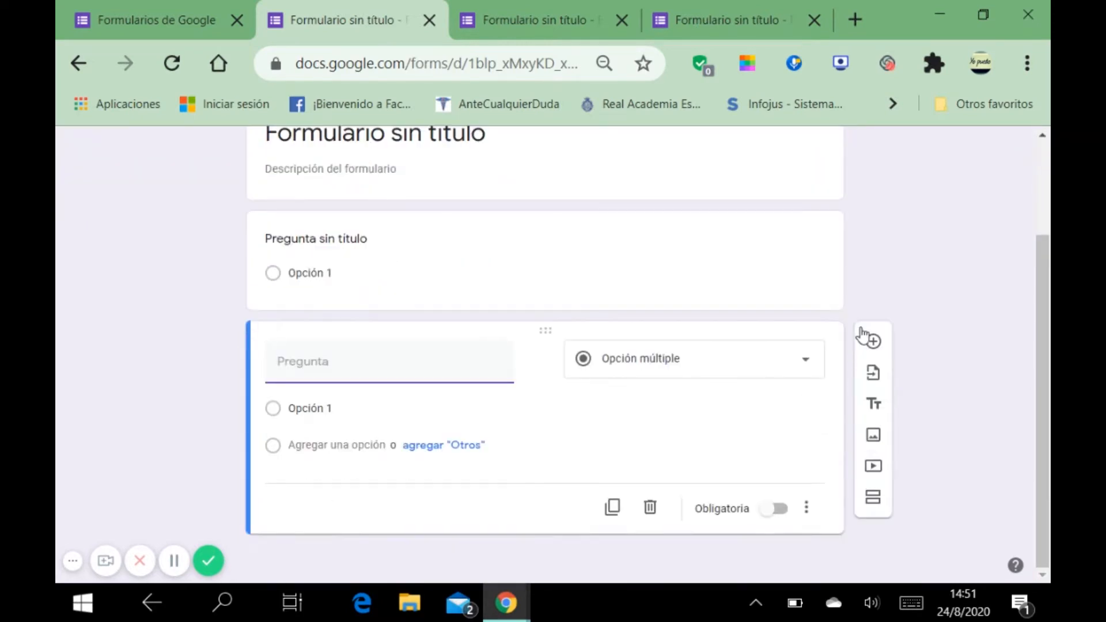
left_click(873, 347)
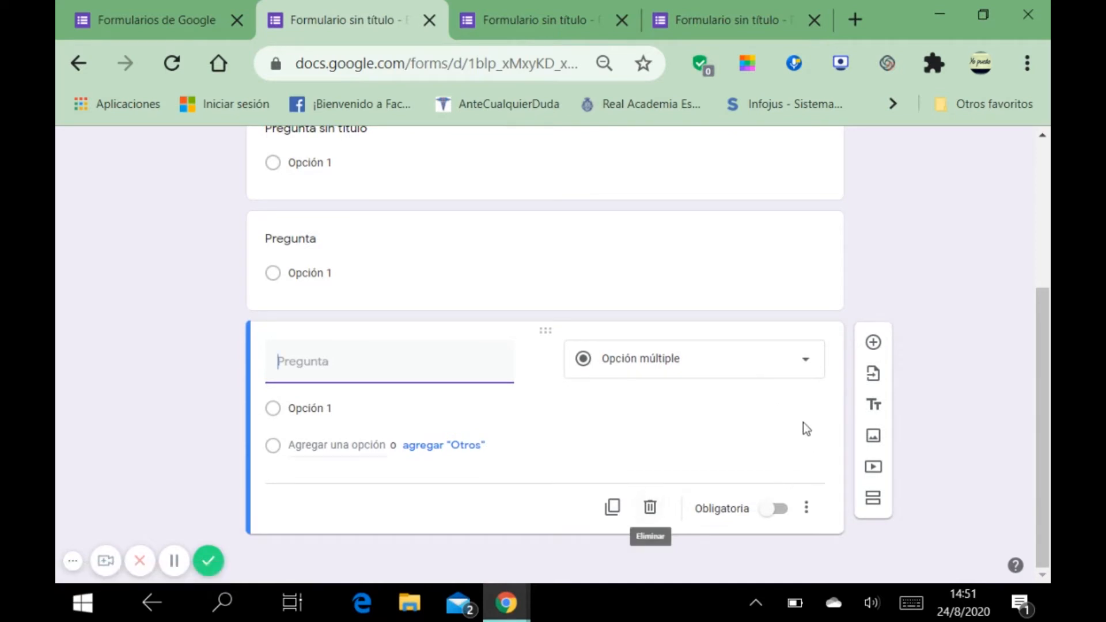
scroll(802, 423, "up", 3)
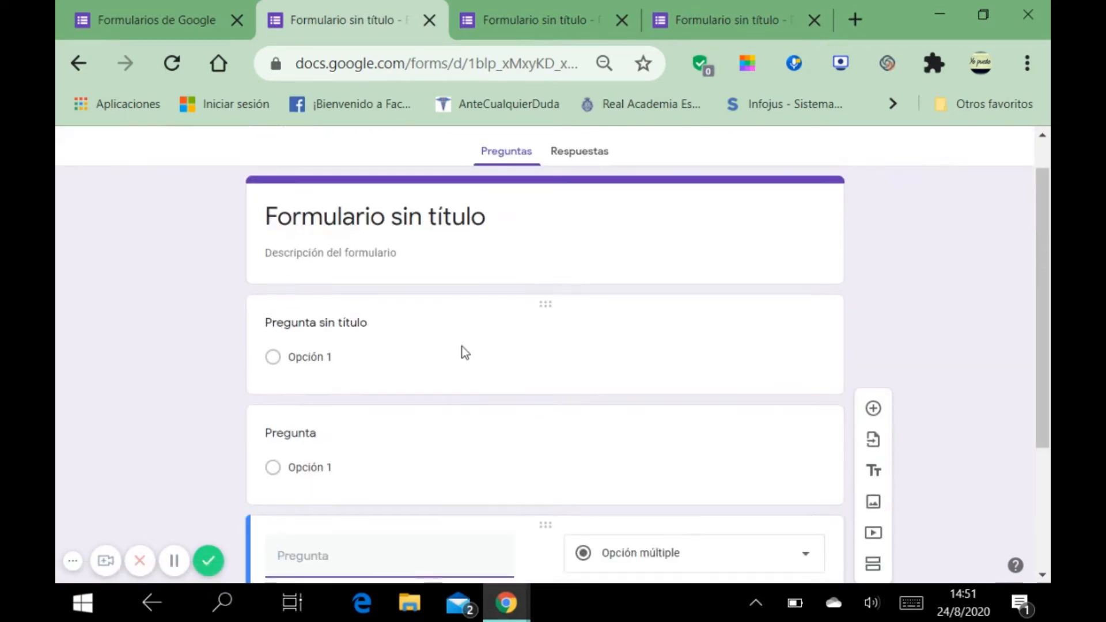
left_click(462, 347)
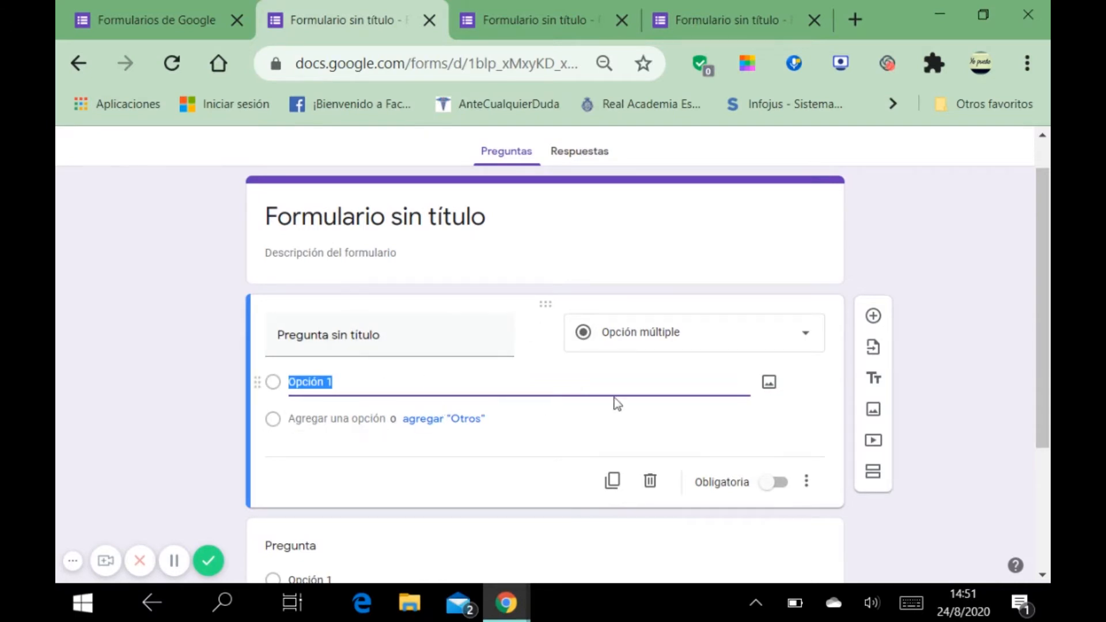
left_click(803, 340)
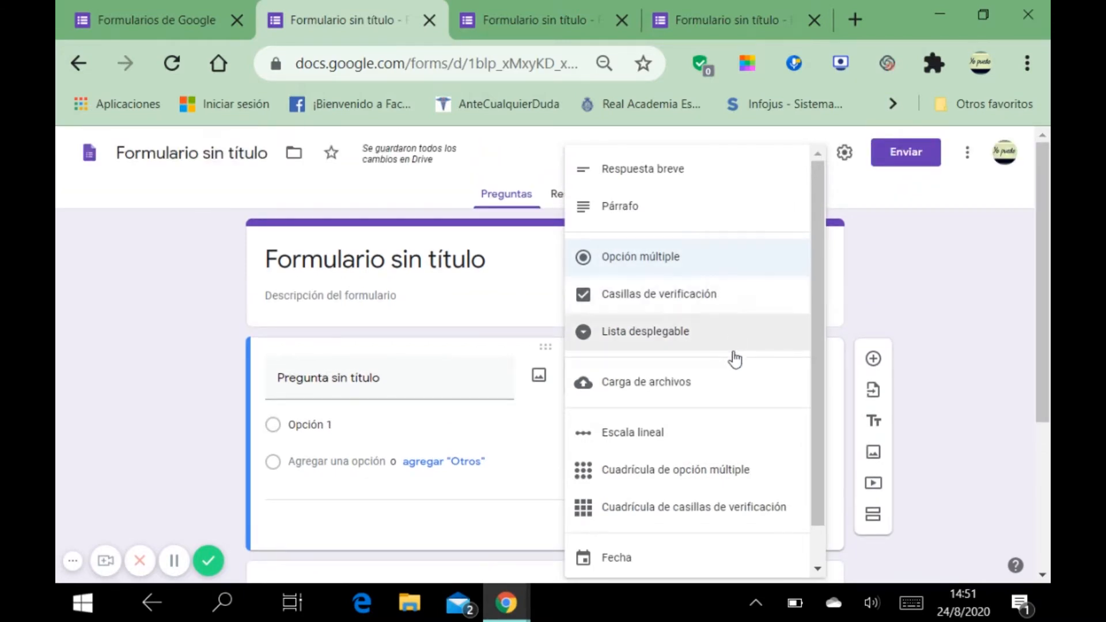
scroll(730, 365, "down", 3)
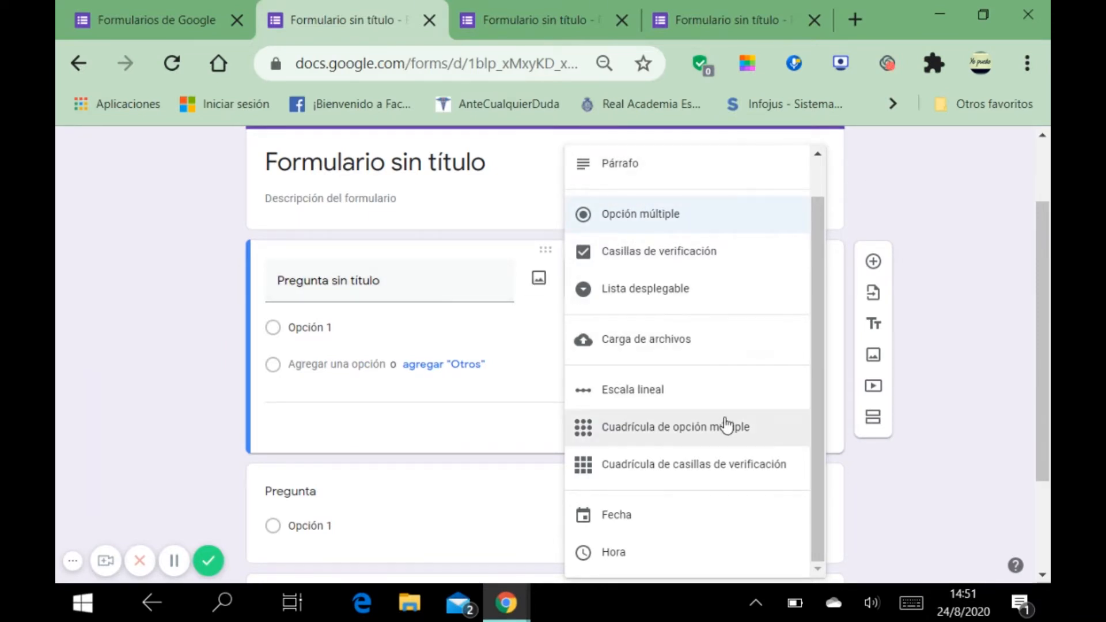
scroll(726, 425, "down", 2)
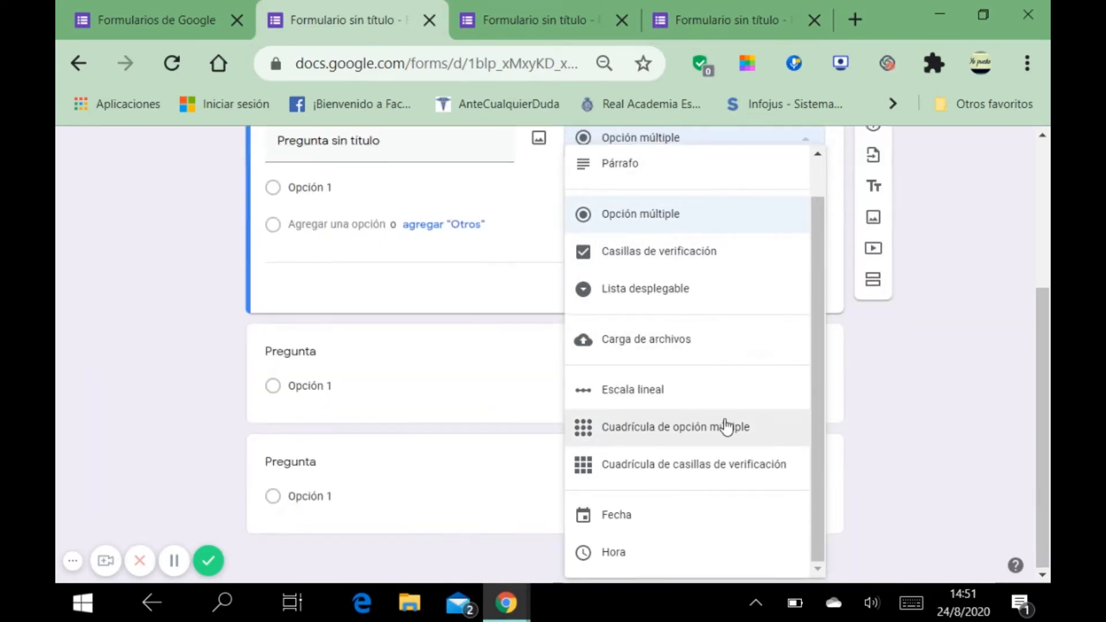
left_click(932, 173)
scroll(704, 333, "up", 4)
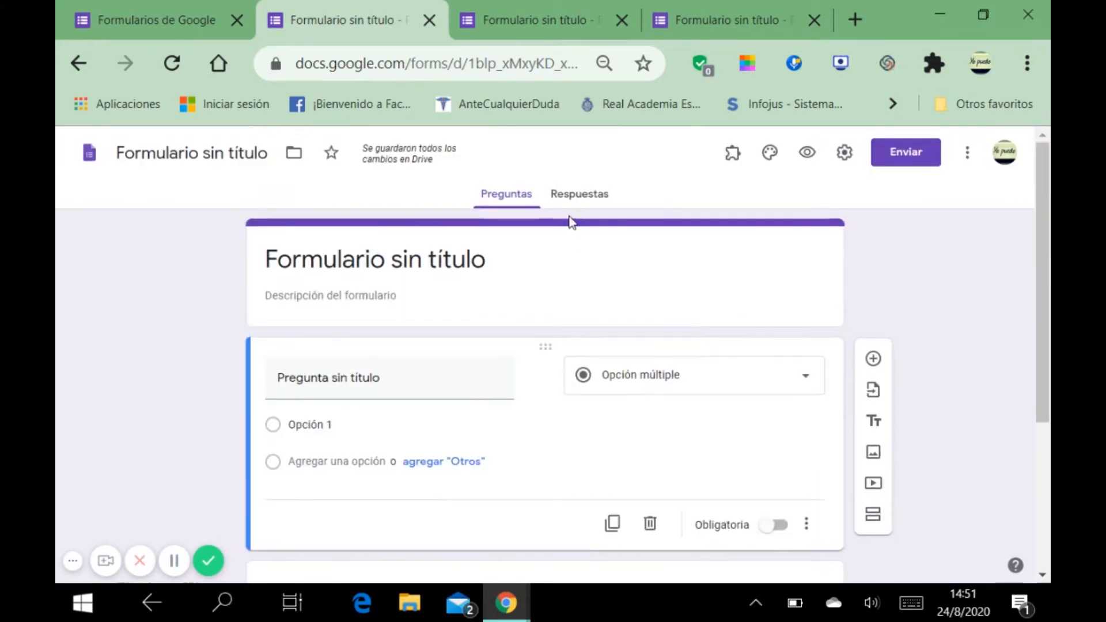
Step: In the San Juan form, confirm 'Nombre y Apellido' stays a short-answer question
left_click(533, 35)
scroll(530, 271, "up", 4)
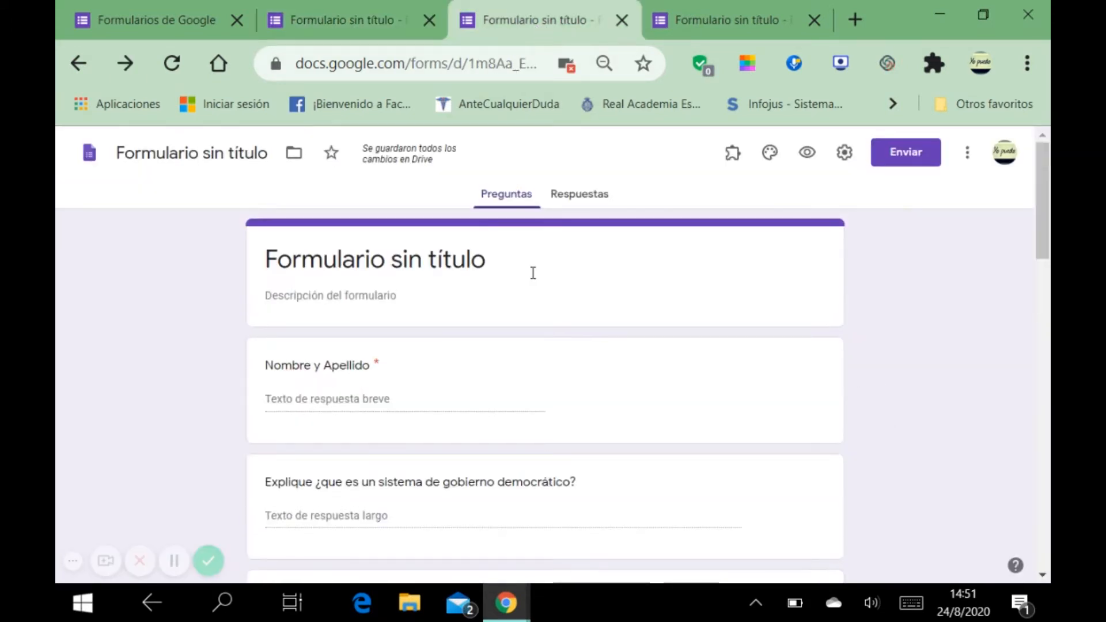
left_click(478, 396)
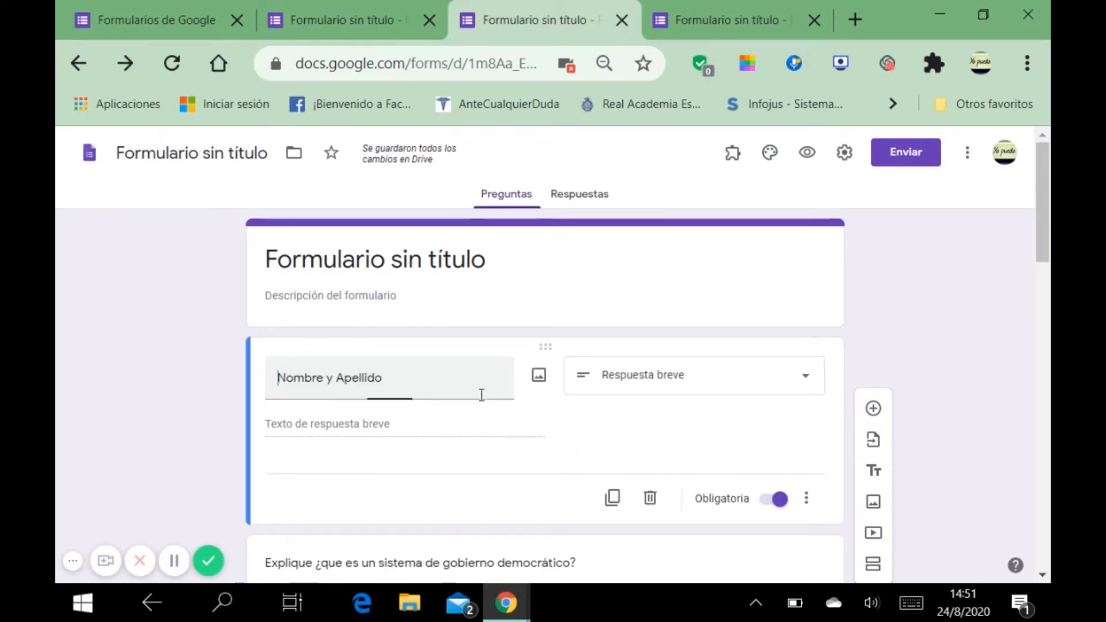
left_click(796, 380)
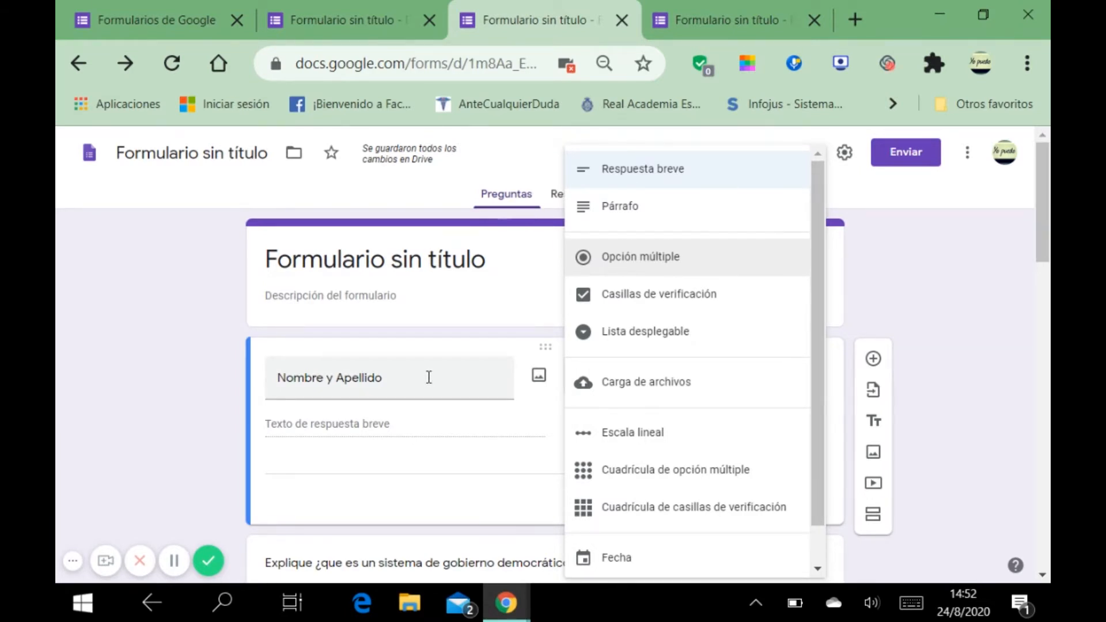
left_click(530, 415)
scroll(530, 410, "down", 2)
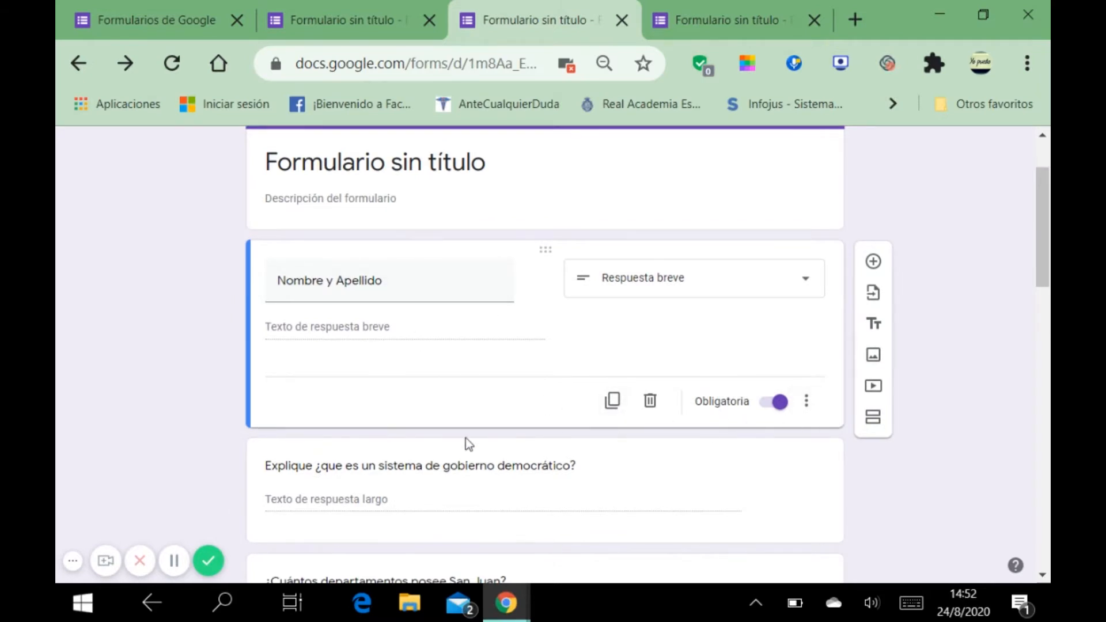
Step: Duplicate and delete the name question's copy, and leave the original required
left_click(611, 401)
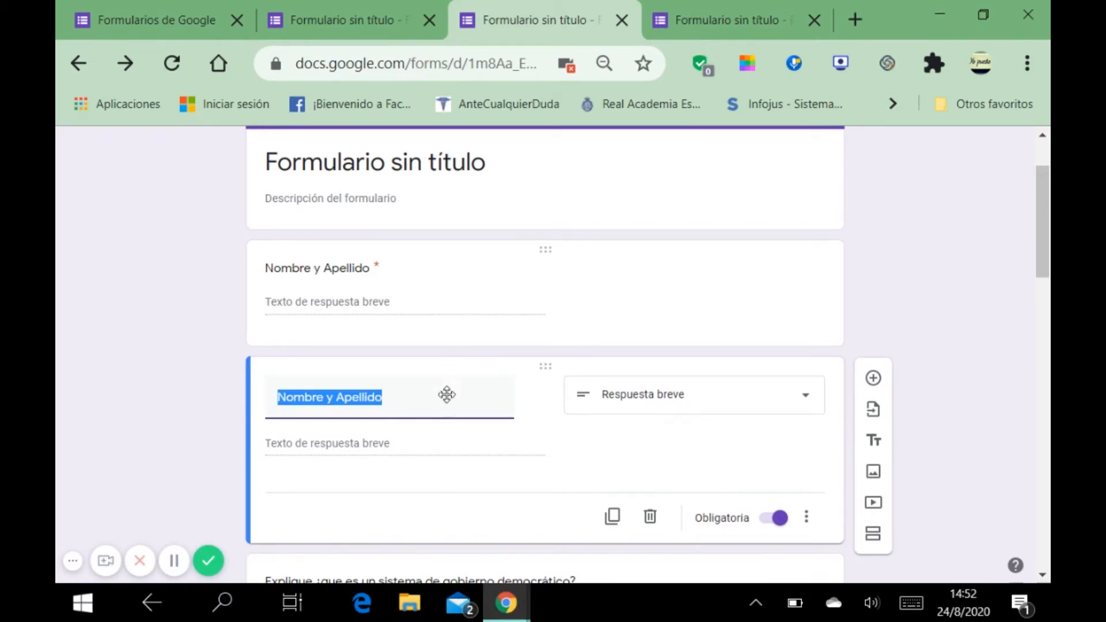
left_click(650, 517)
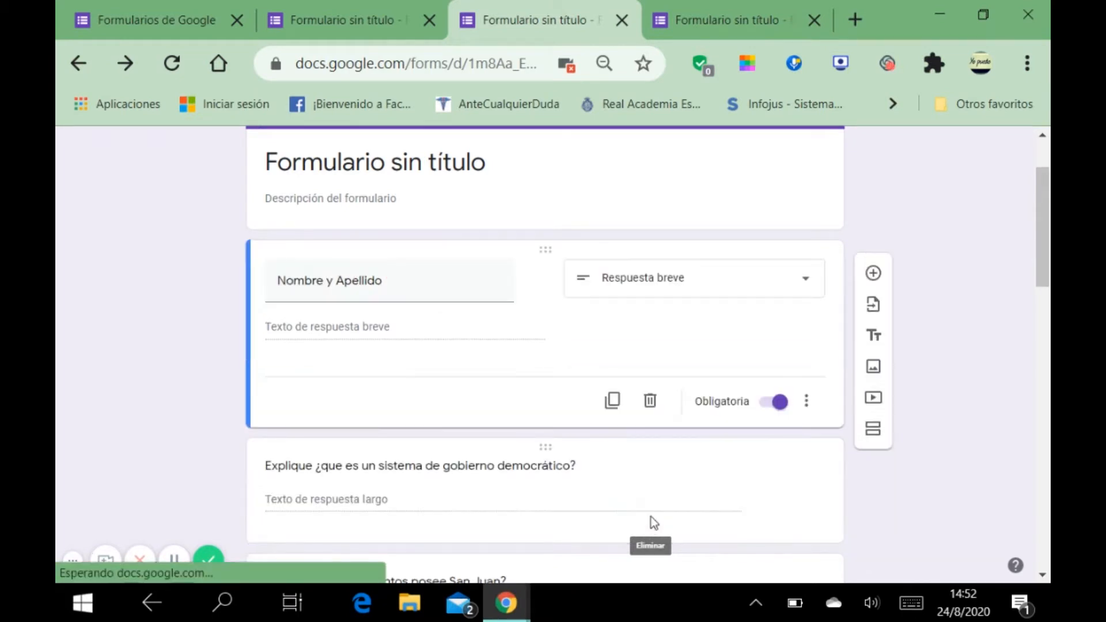
left_click(770, 404)
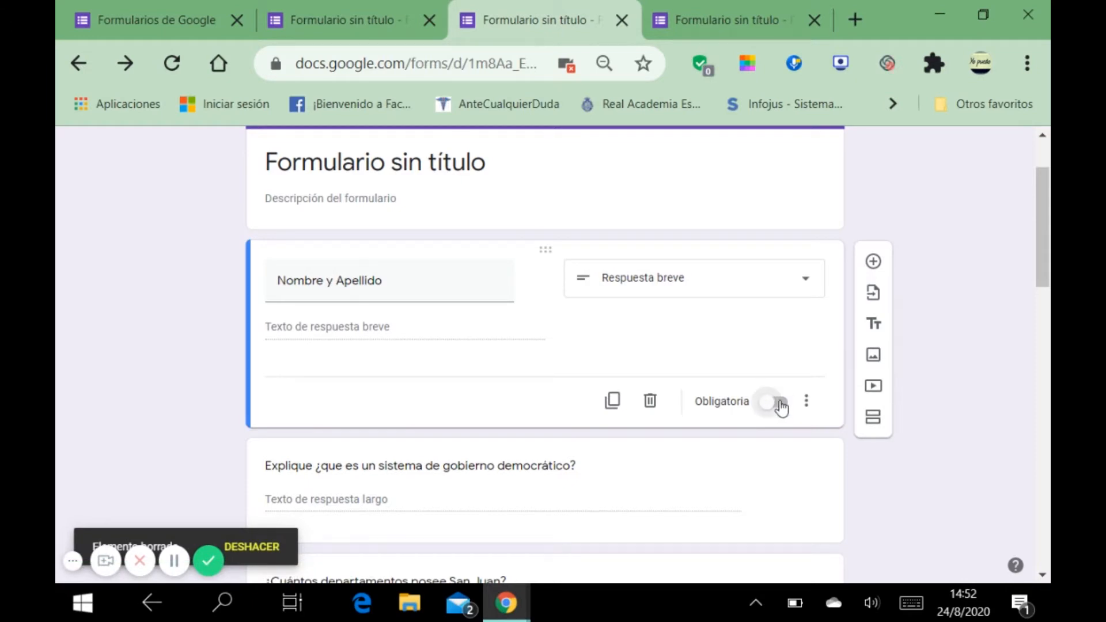
left_click(781, 404)
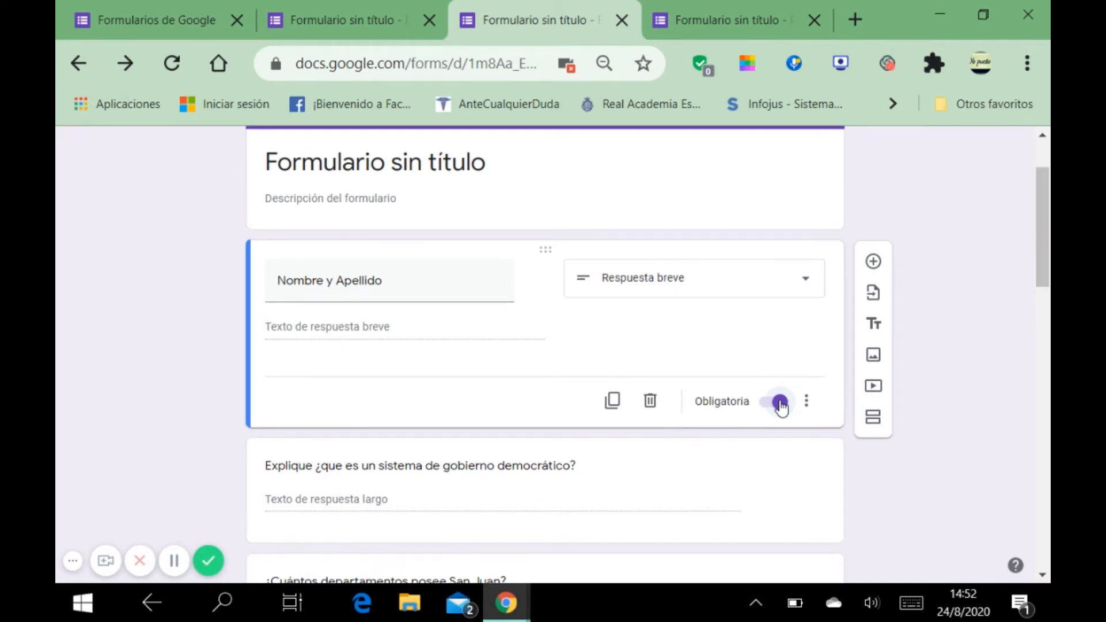
Step: Add and then remove a description on the 'Nombre y Apellido' question, reopening its extra options
left_click(814, 399)
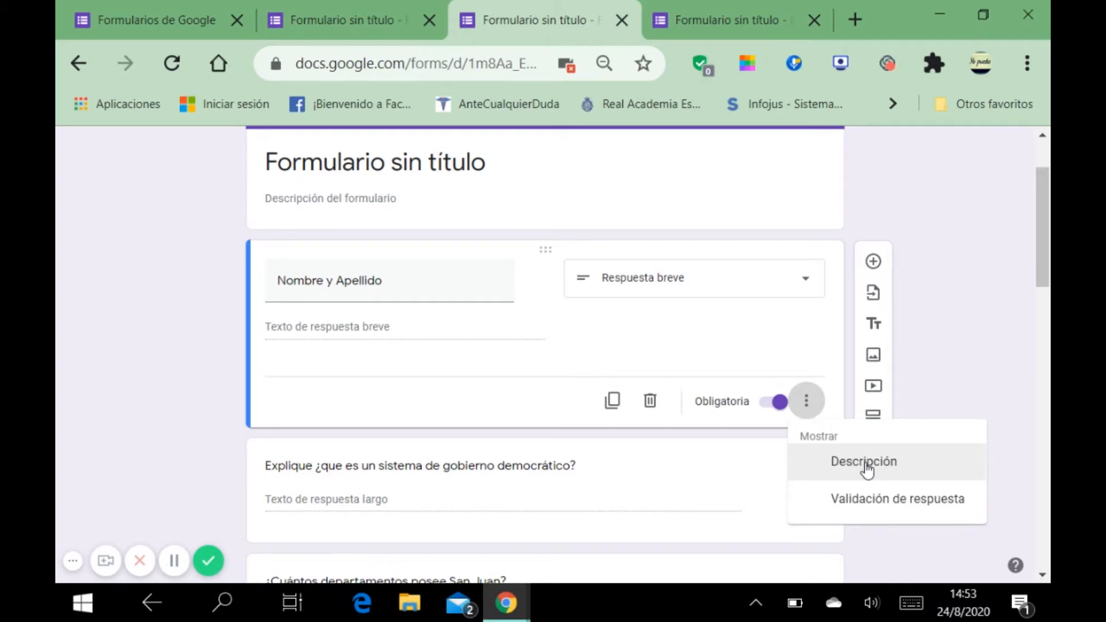
left_click(850, 473)
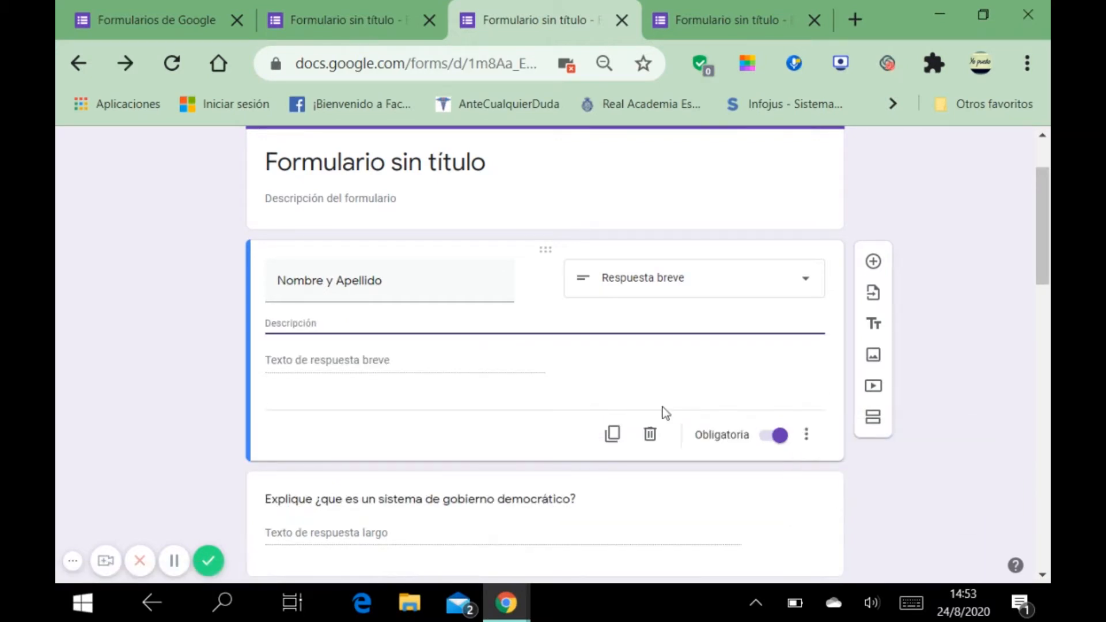
left_click(806, 435)
left_click(820, 494)
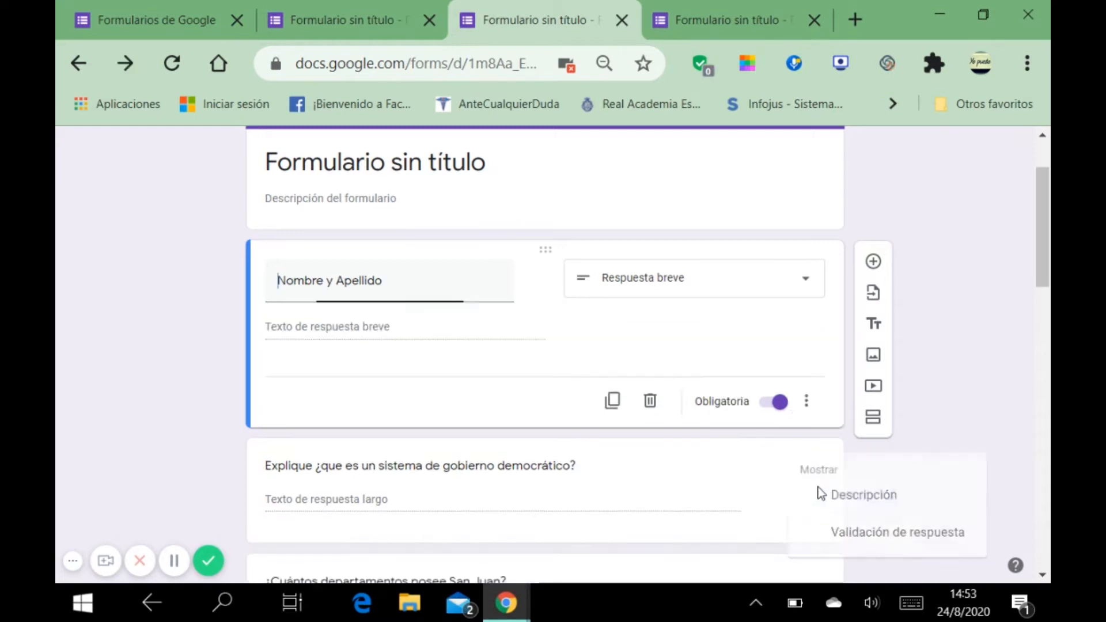
left_click(806, 401)
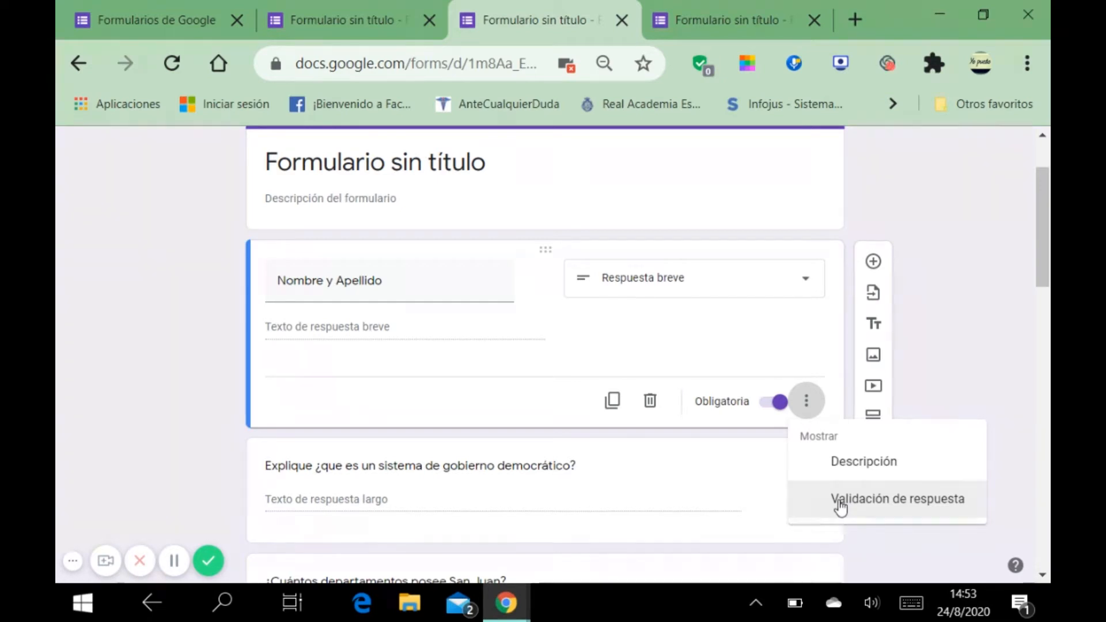
Step: Check the democracy explanation question's type list and keep it as Párrafo
left_click(762, 453)
left_click(772, 473)
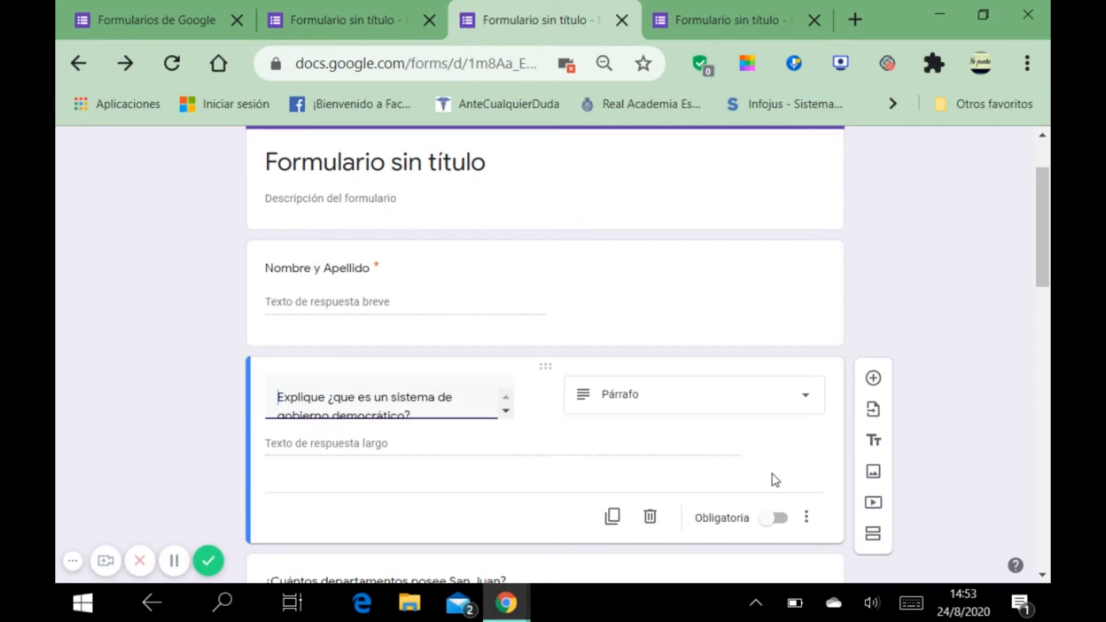
scroll(771, 474, "down", 2)
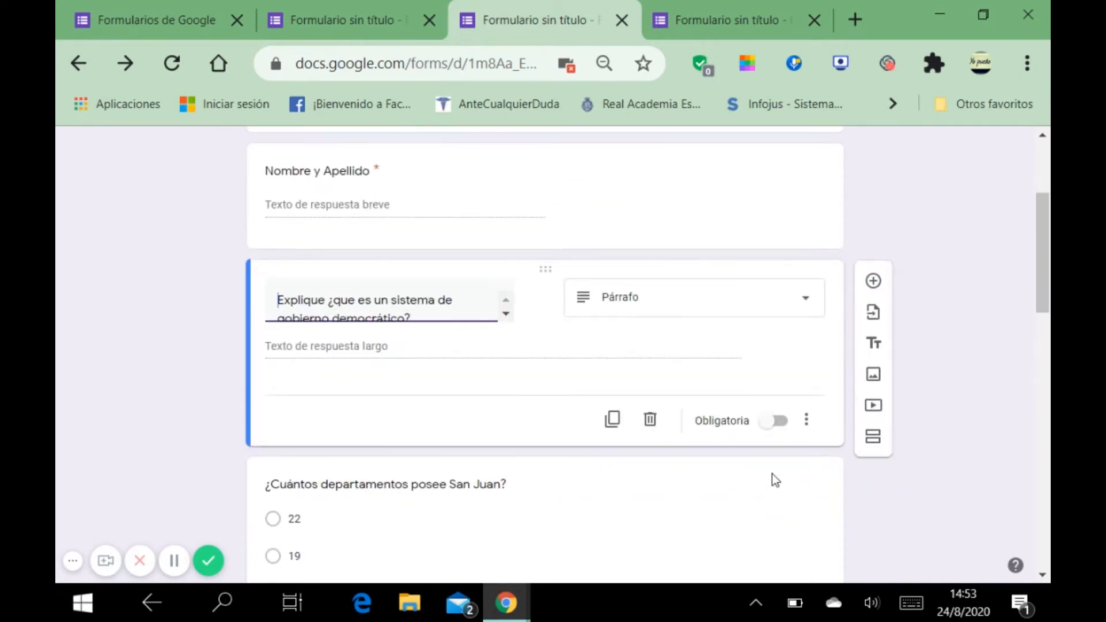
left_click(799, 299)
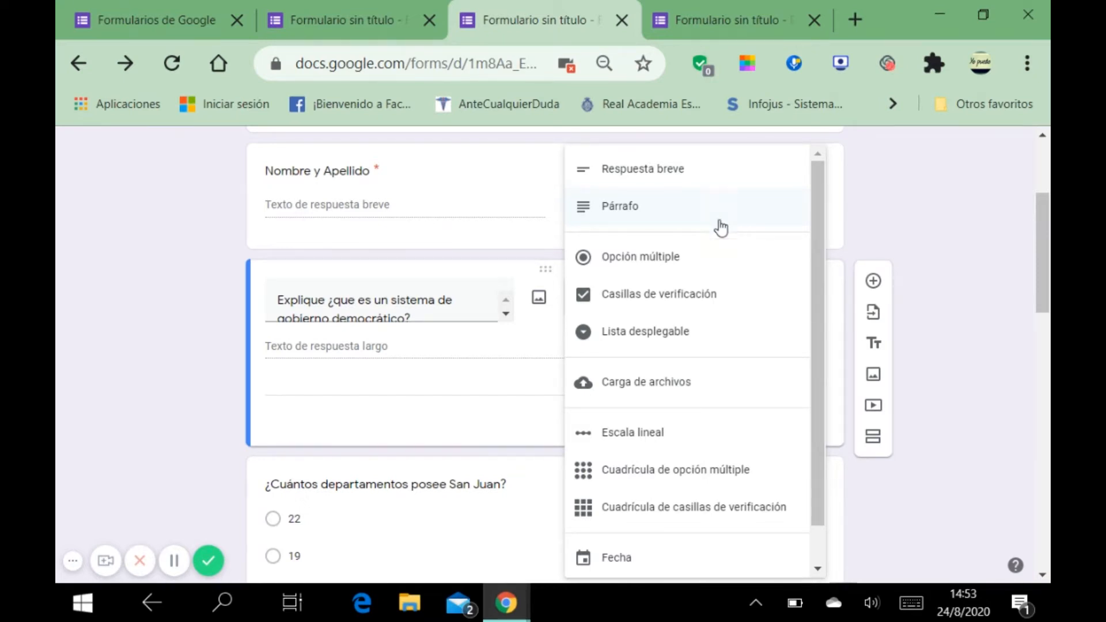
left_click(534, 334)
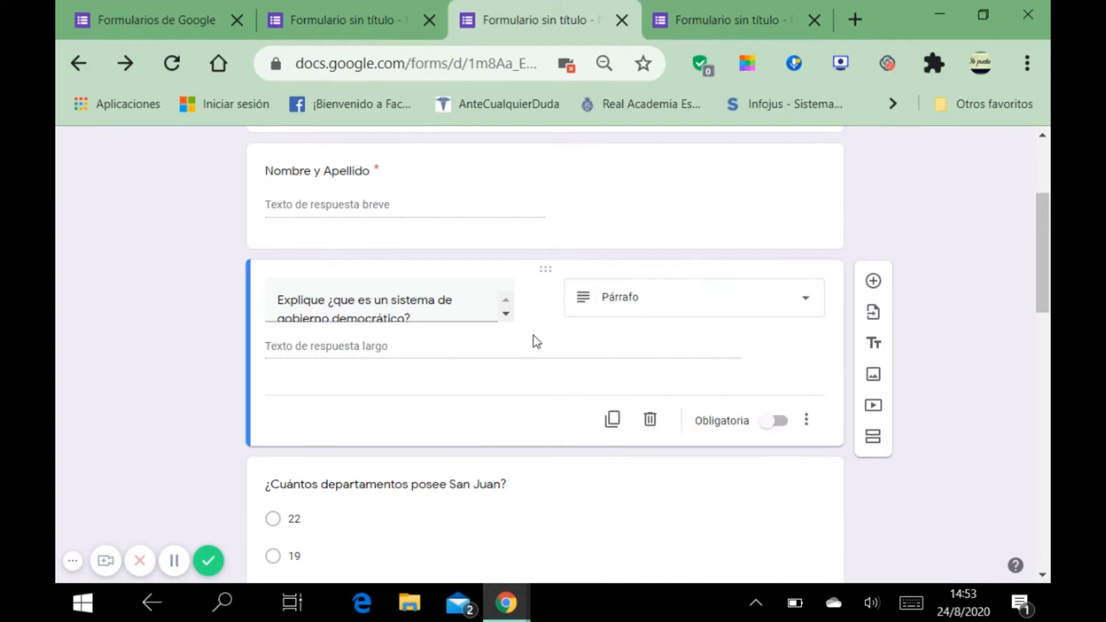
scroll(576, 337, "up", 2)
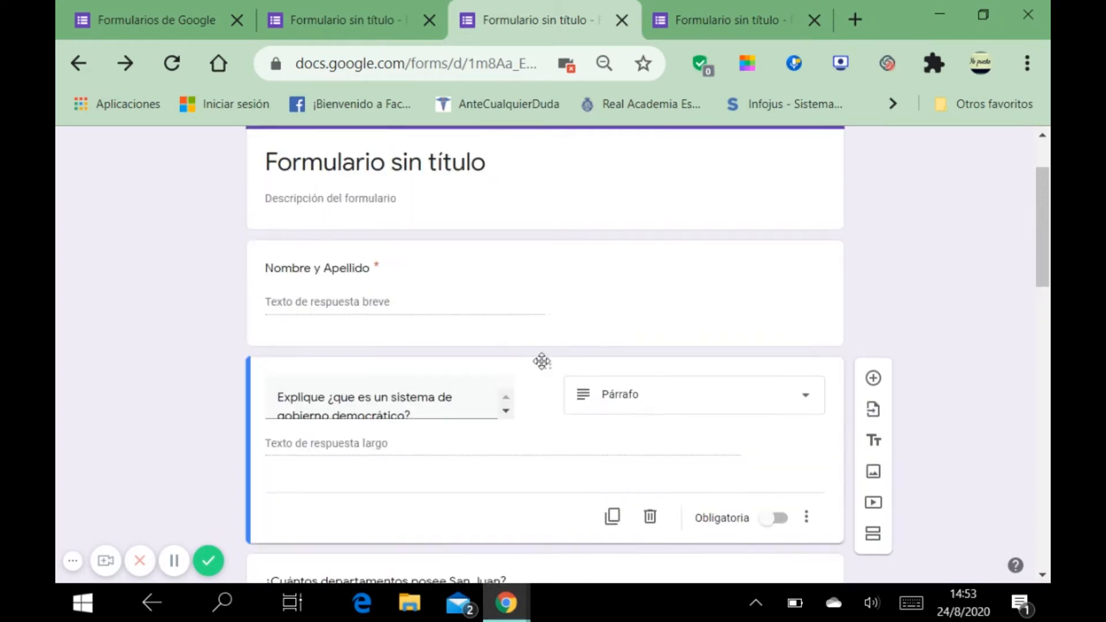
scroll(541, 366, "down", 2)
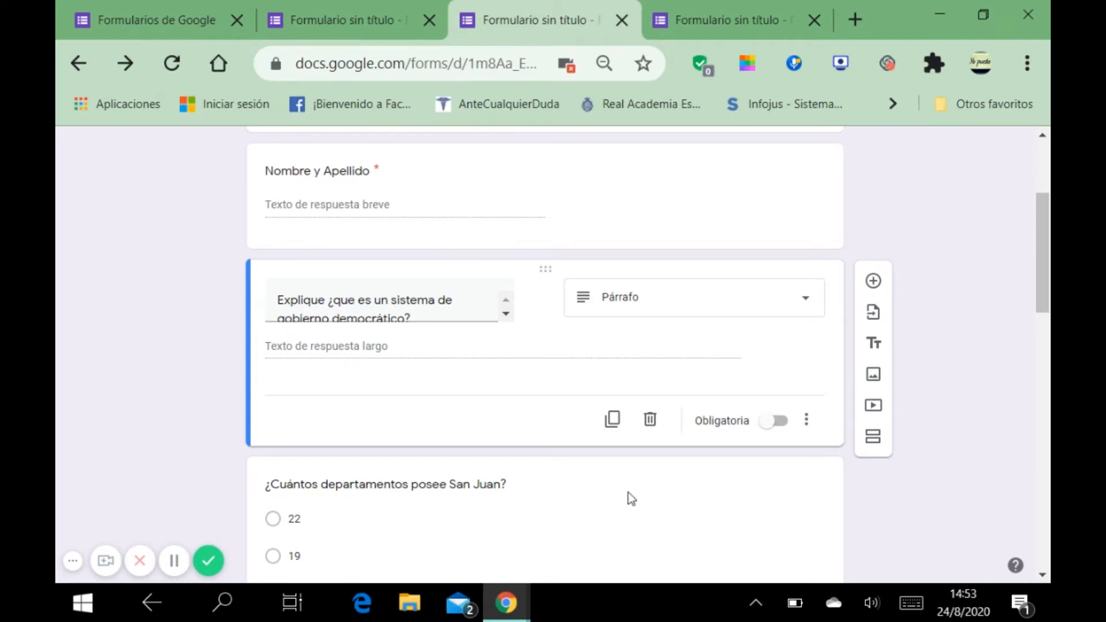
scroll(774, 441, "down", 3)
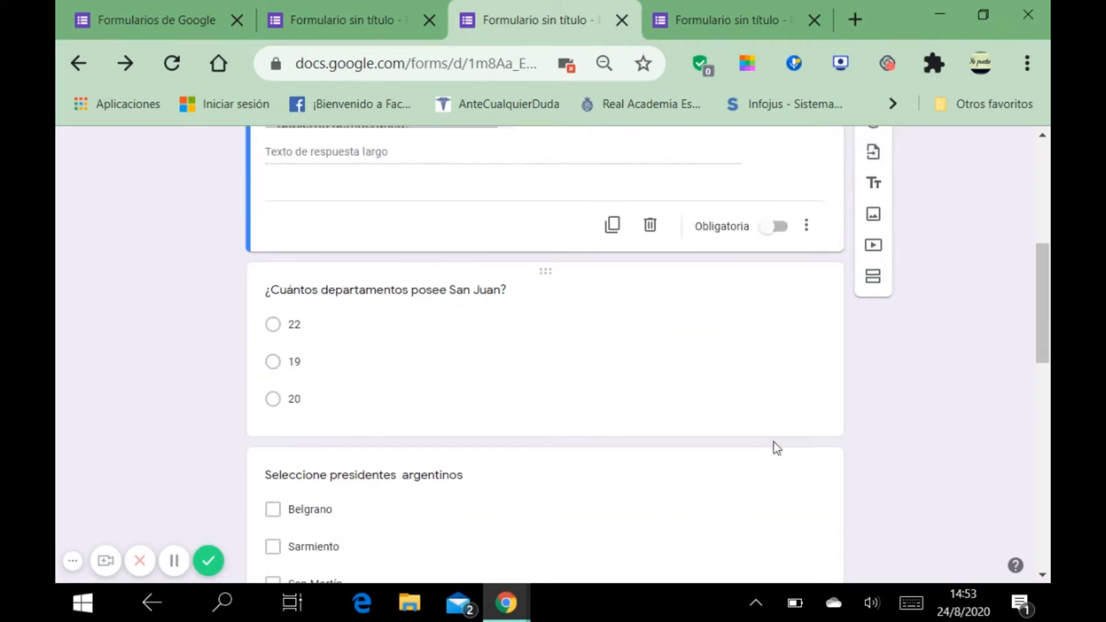
left_click(610, 342)
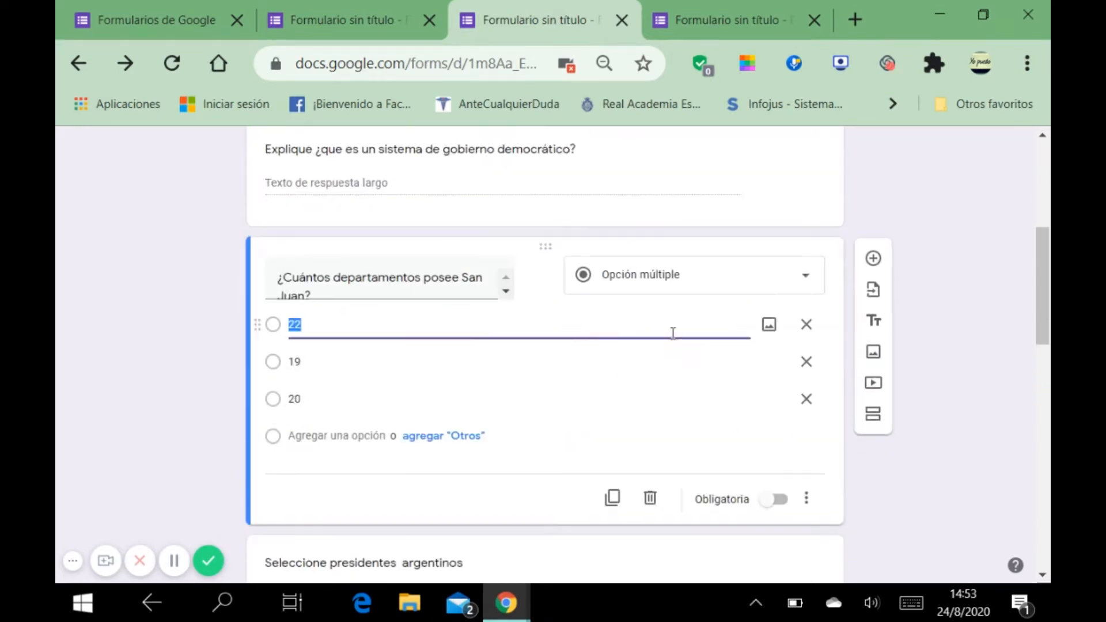
left_click(804, 287)
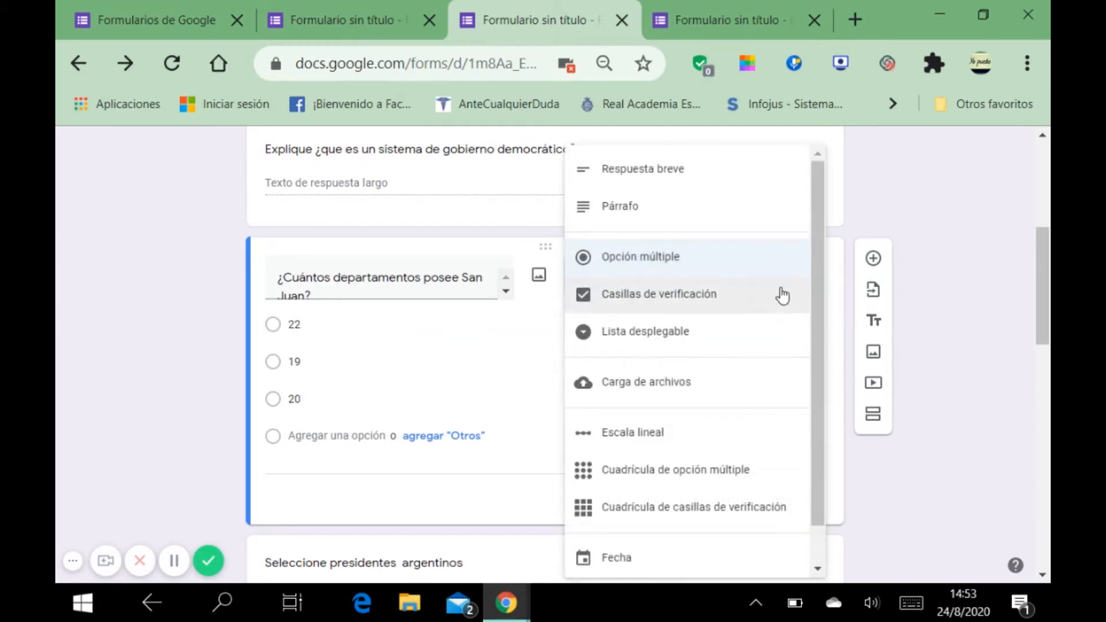
left_click(716, 266)
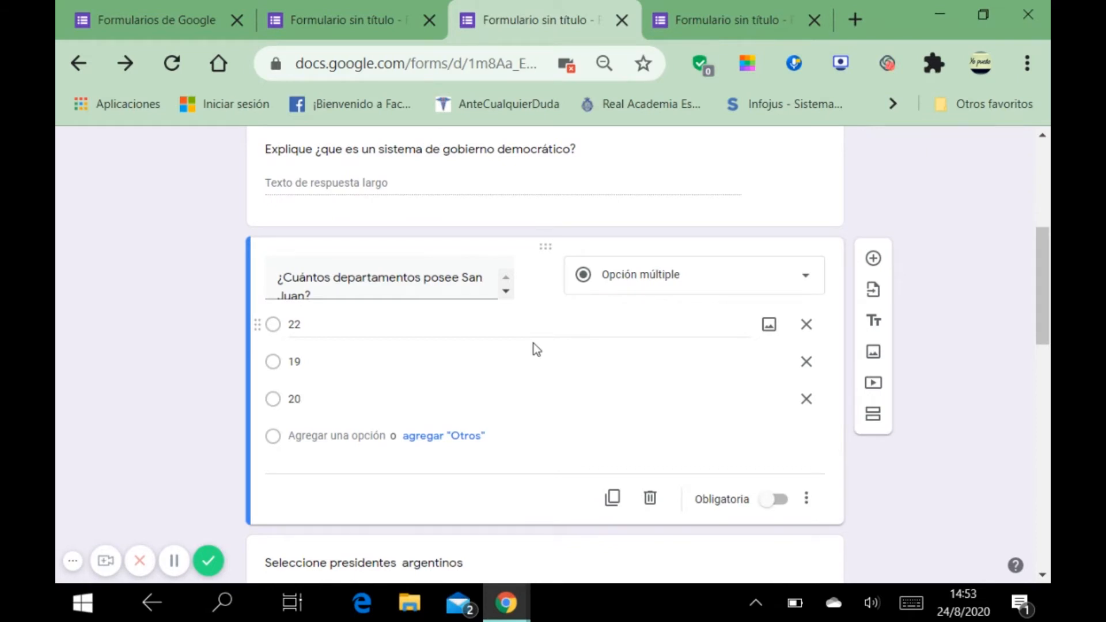
scroll(439, 282, "down", 1)
scroll(439, 286, "up", 1)
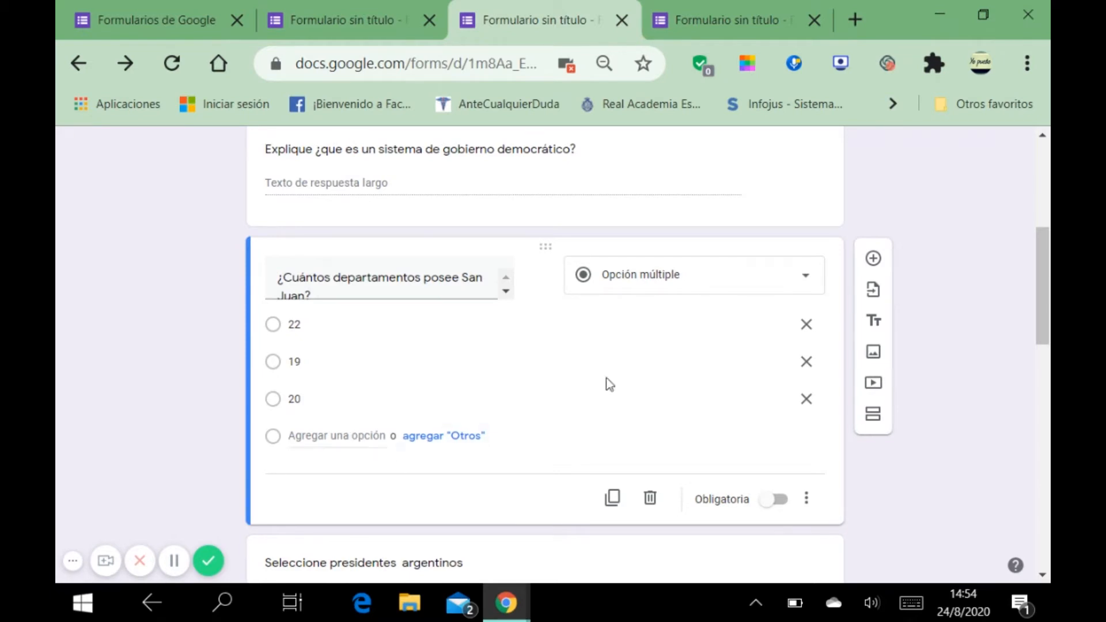
left_click(806, 276)
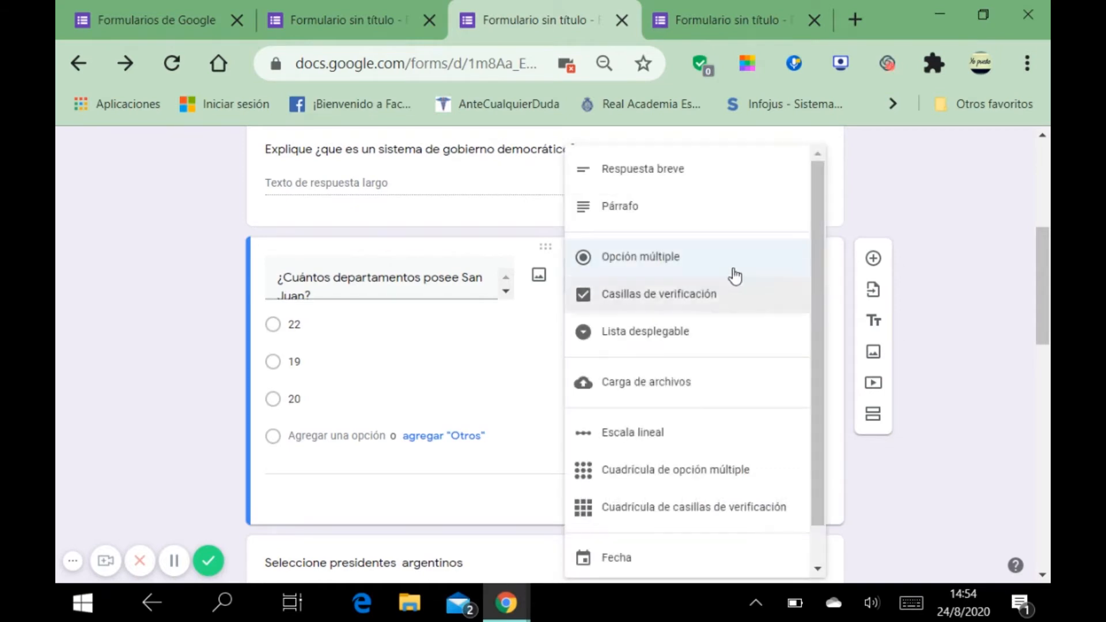
left_click(710, 259)
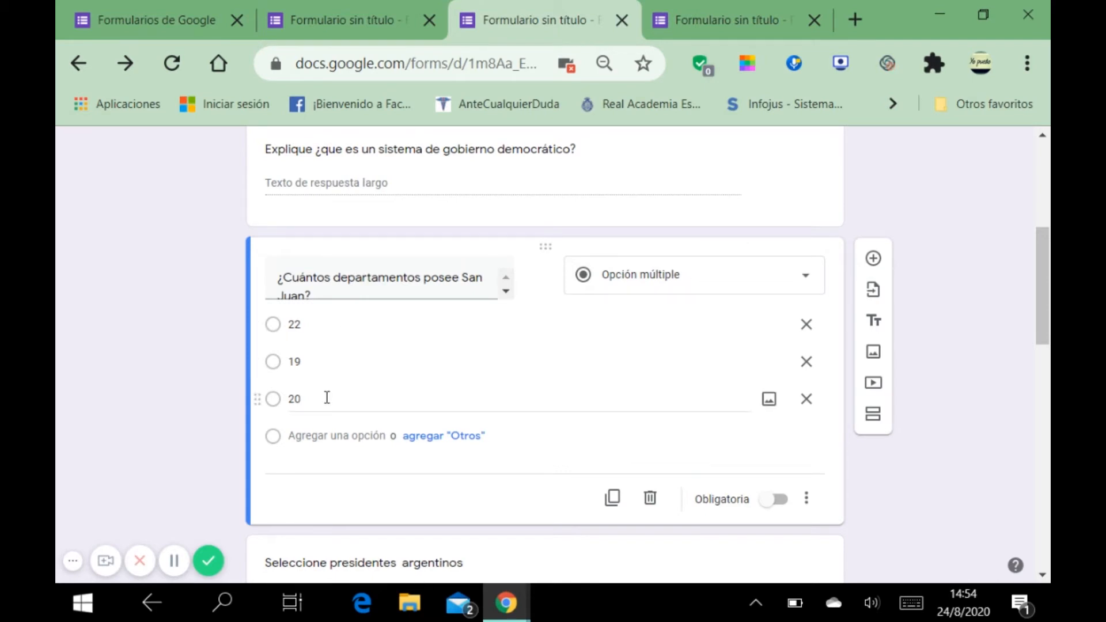
Step: Add options 4, 5 and 'Otros' to the San Juan question, then delete 'Otros' and Opción 5
left_click(337, 443)
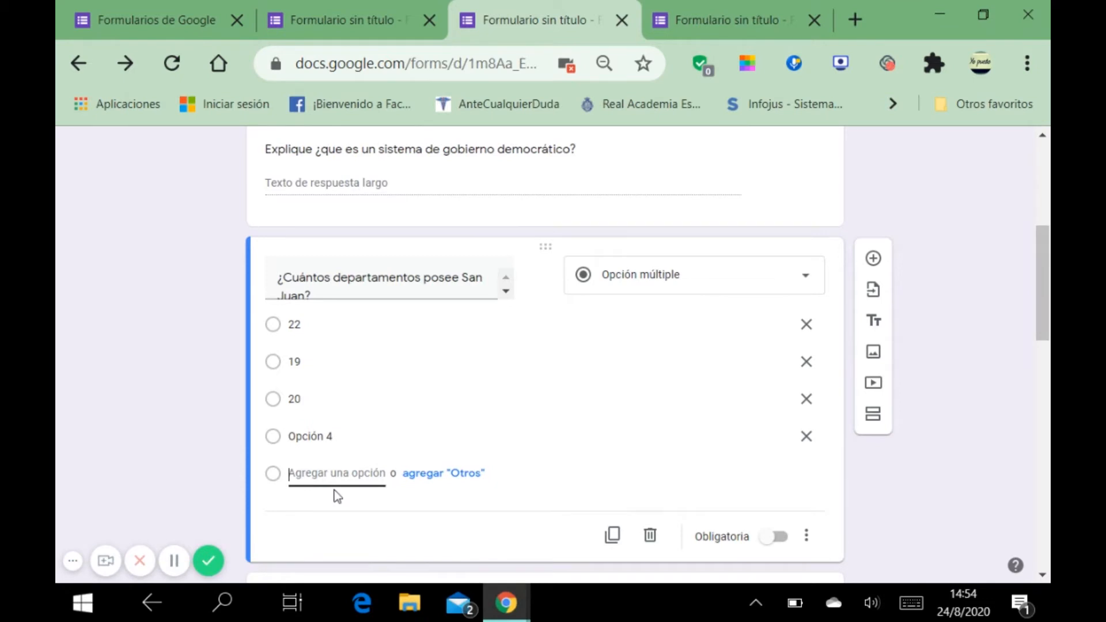
left_click(334, 475)
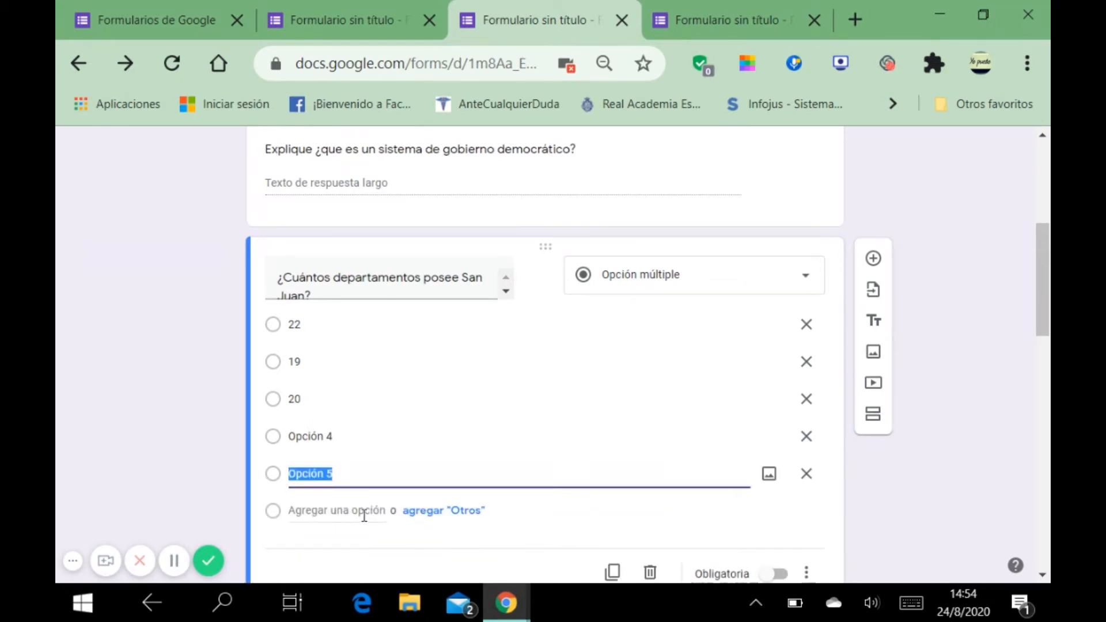
scroll(366, 521, "down", 2)
left_click(464, 415)
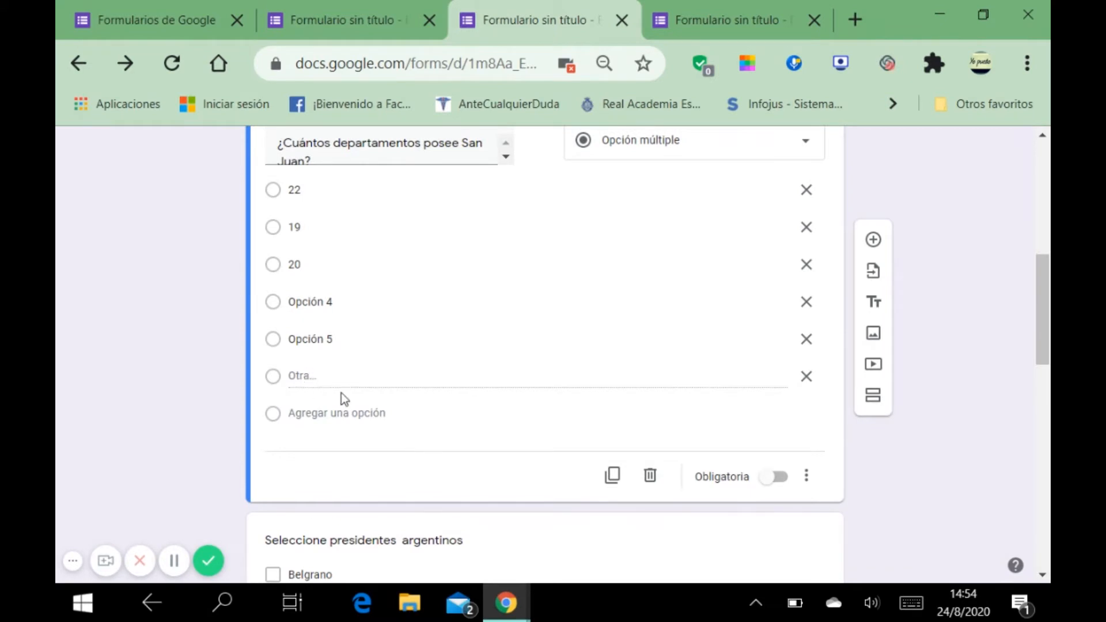
left_click(807, 380)
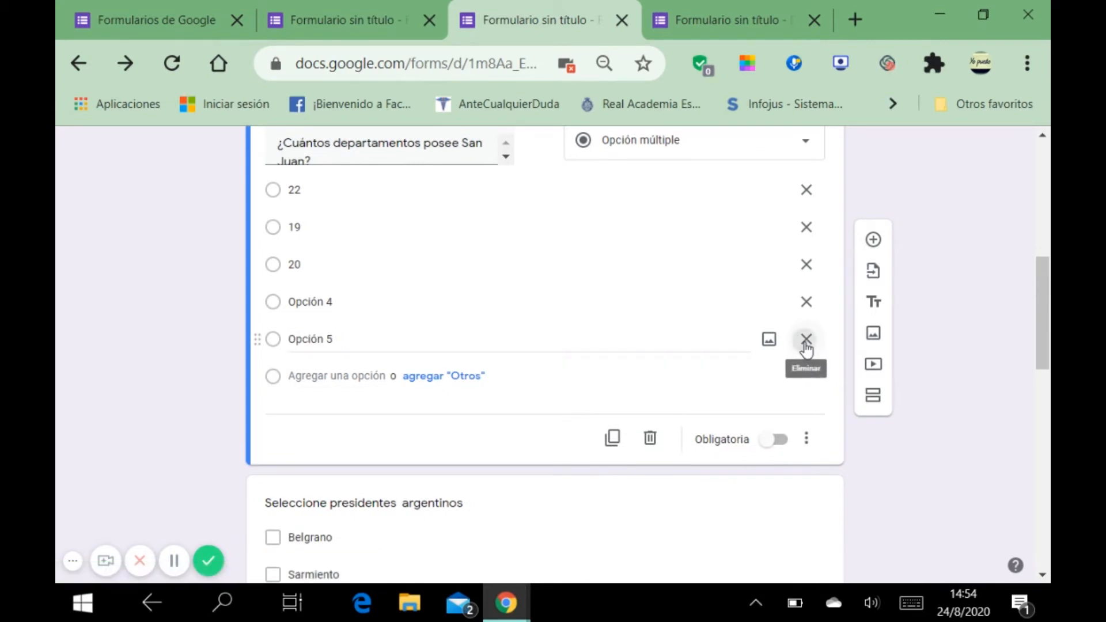
left_click(806, 341)
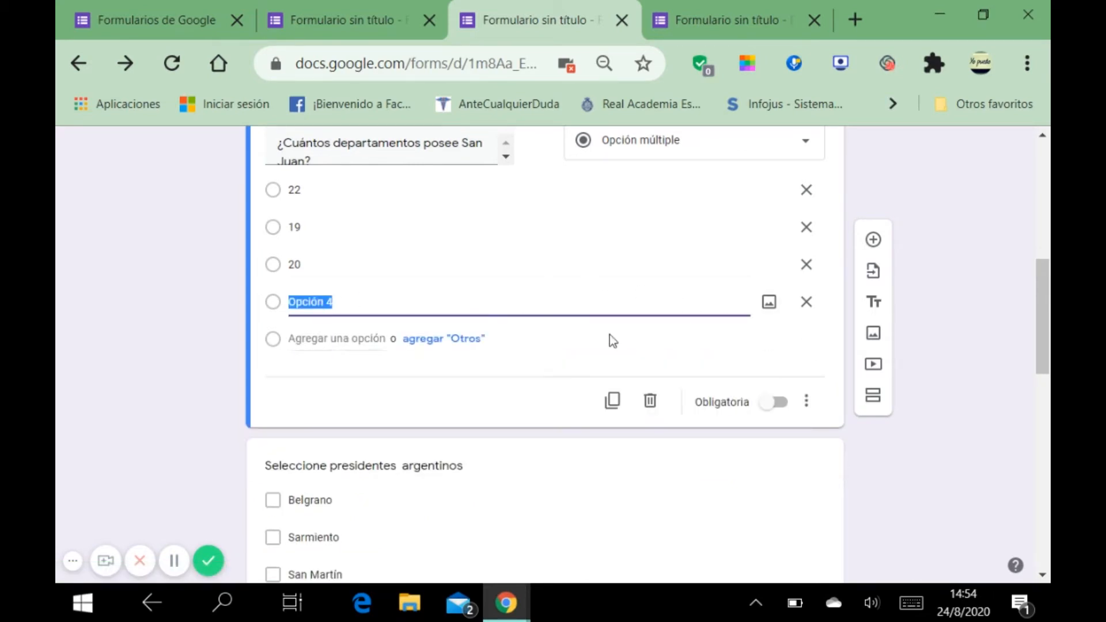
left_click(764, 304)
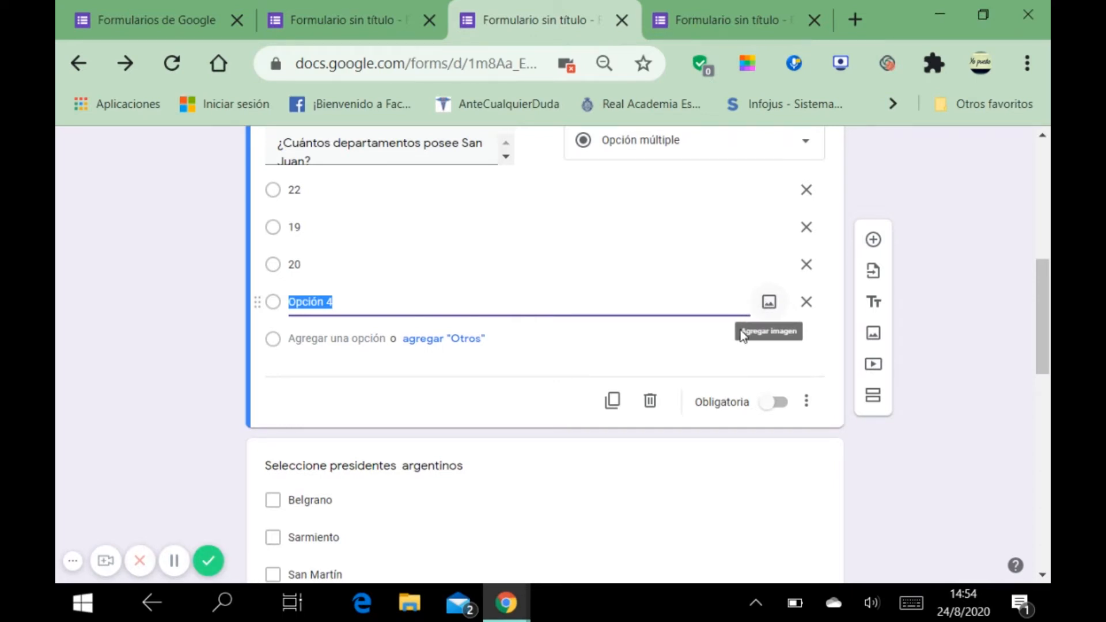
scroll(756, 343, "down", 2)
scroll(756, 339, "up", 4)
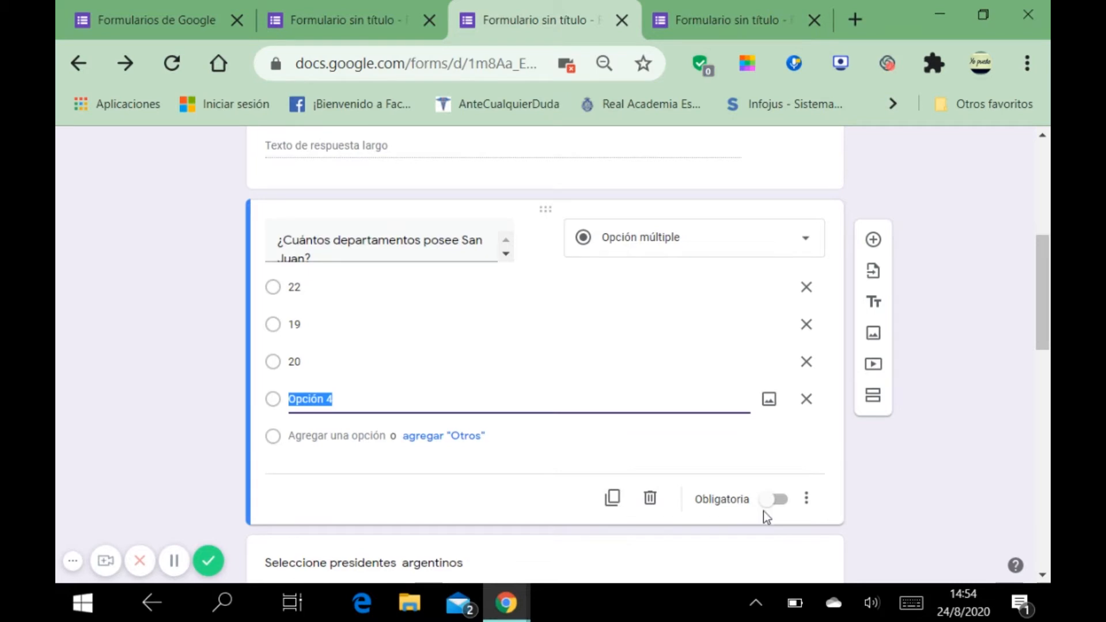
scroll(787, 468, "down", 4)
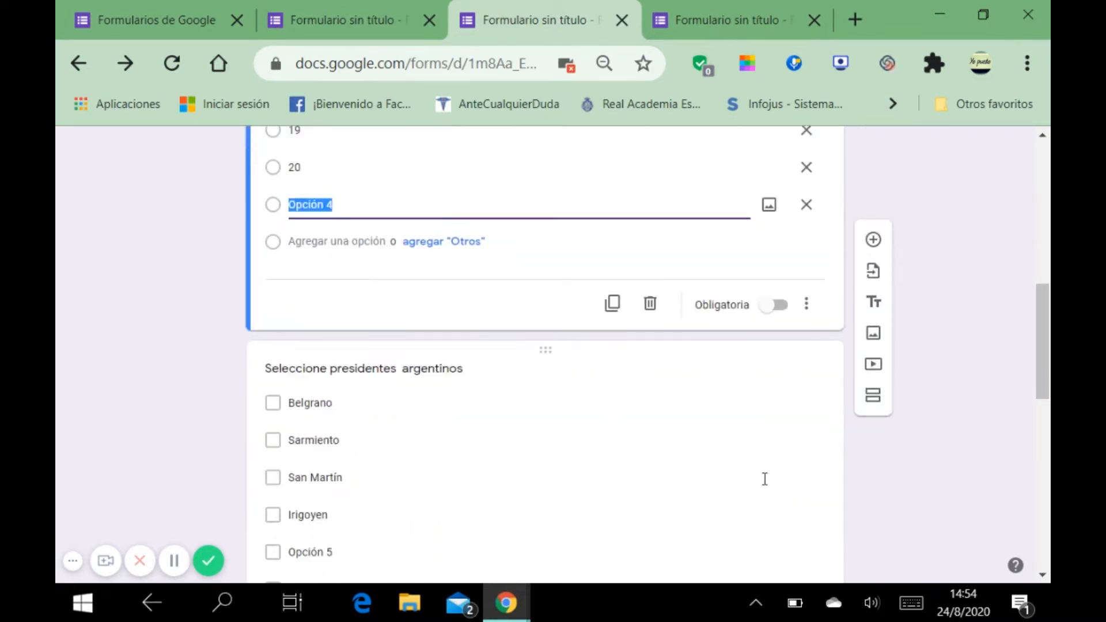
scroll(761, 470, "down", 2)
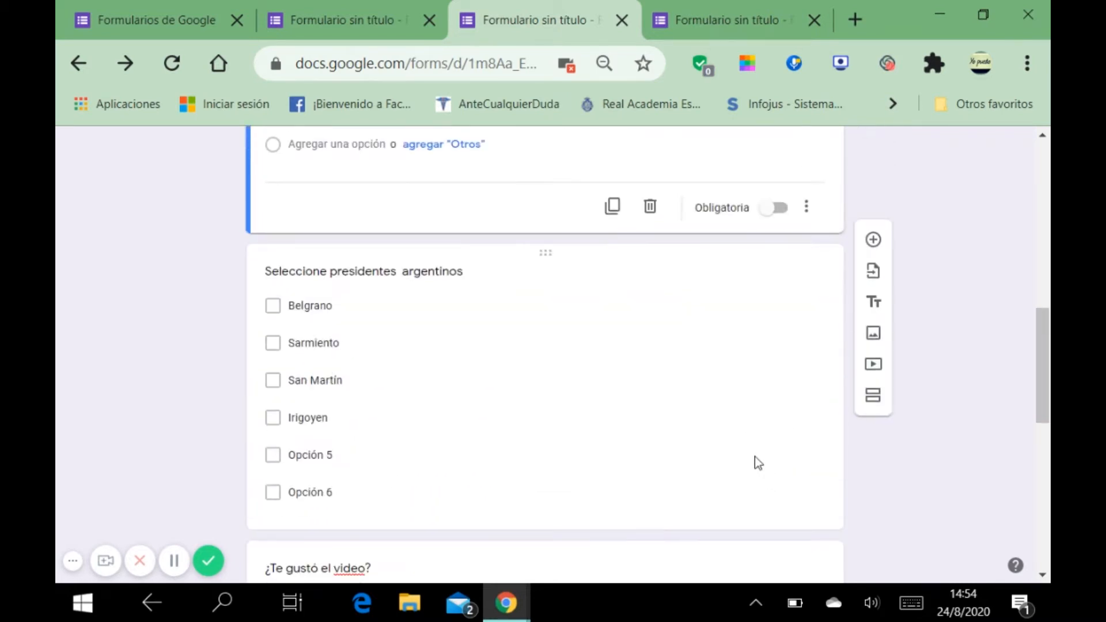
left_click(632, 387)
left_click(809, 173)
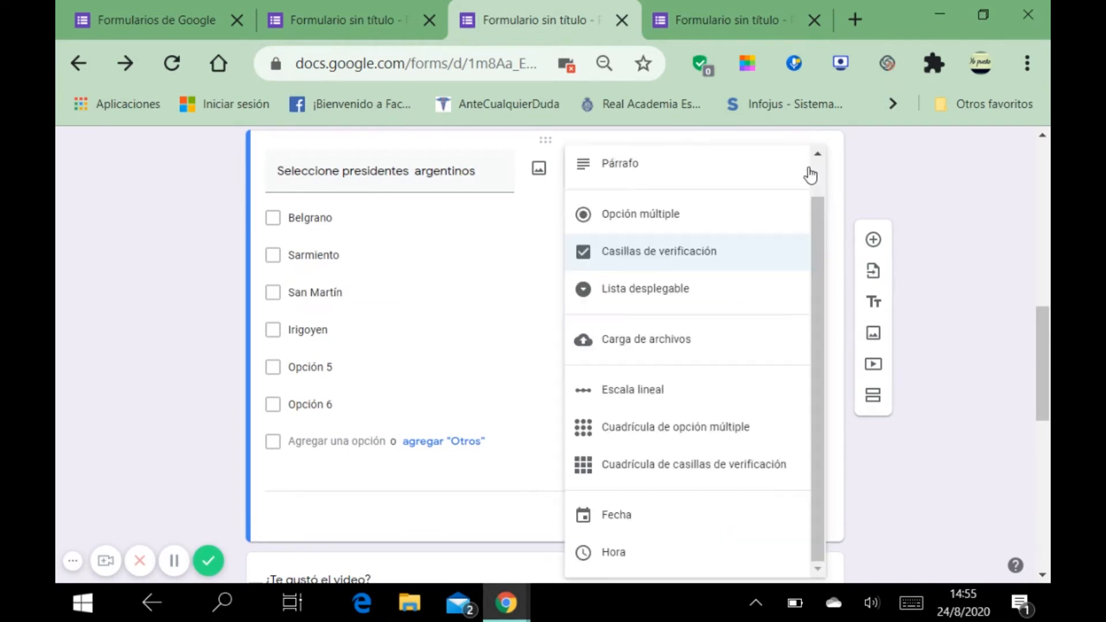
left_click(678, 254)
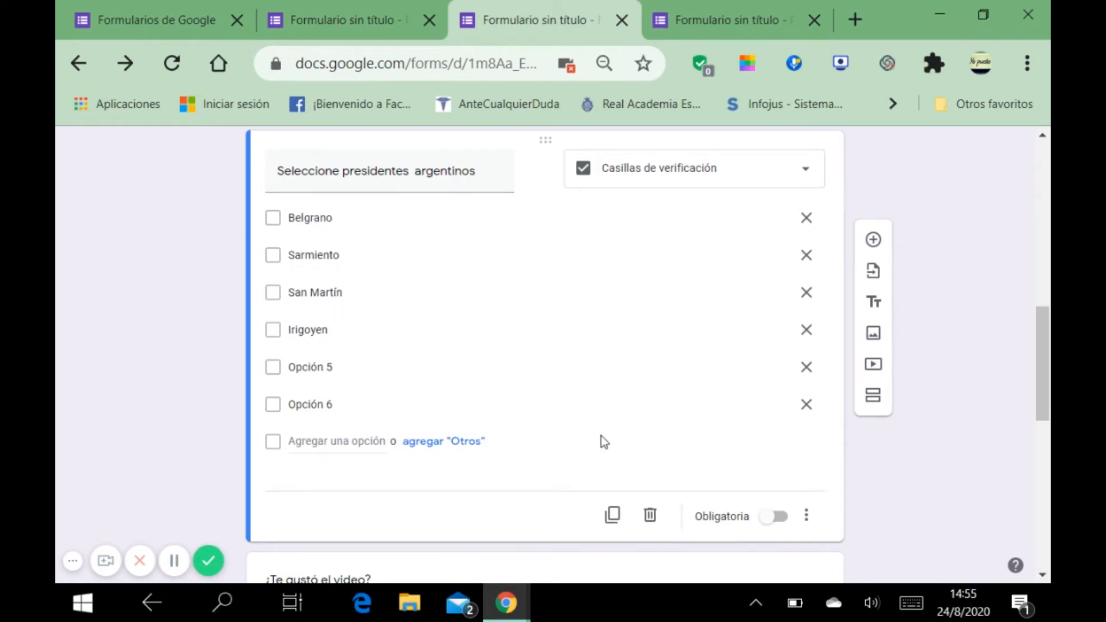
scroll(601, 435, "down", 2)
scroll(602, 451, "down", 3)
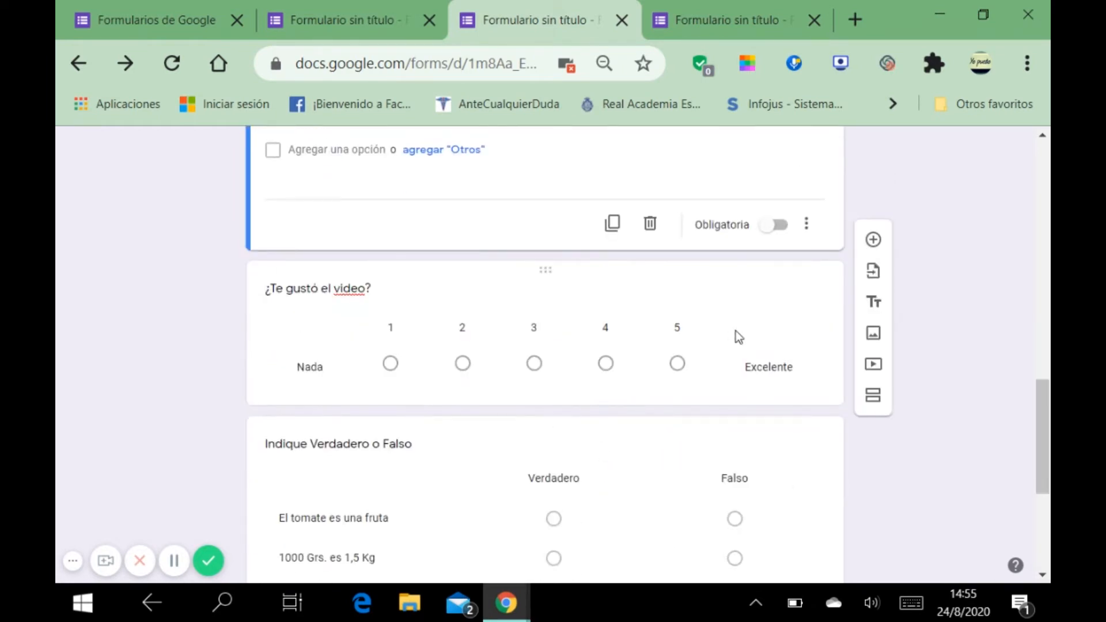
left_click(734, 331)
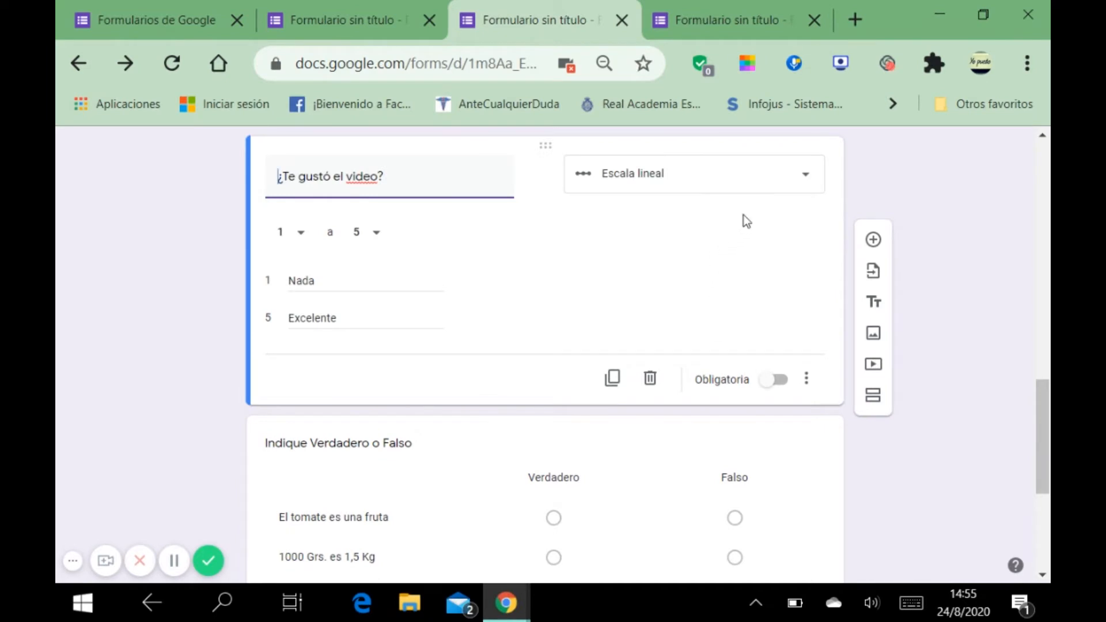
left_click(804, 187)
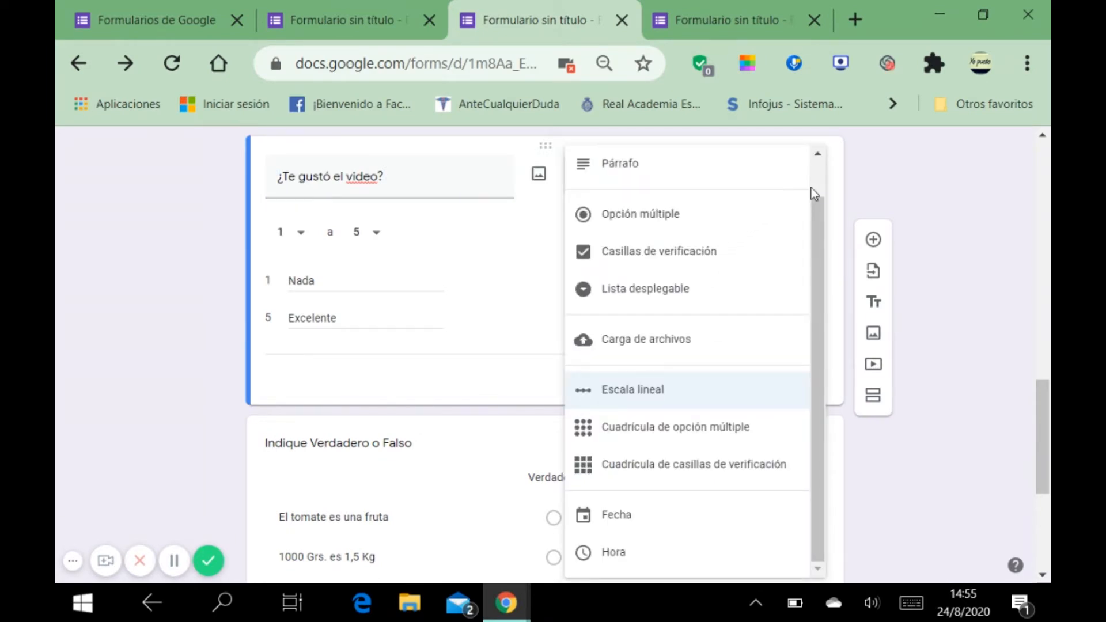
left_click(660, 393)
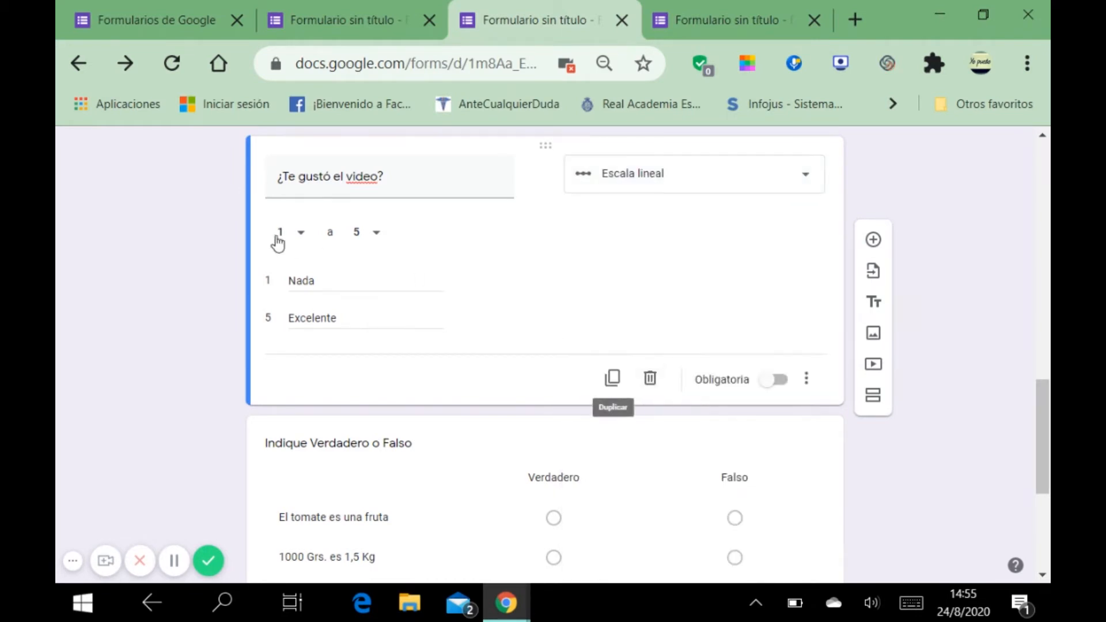
left_click(300, 239)
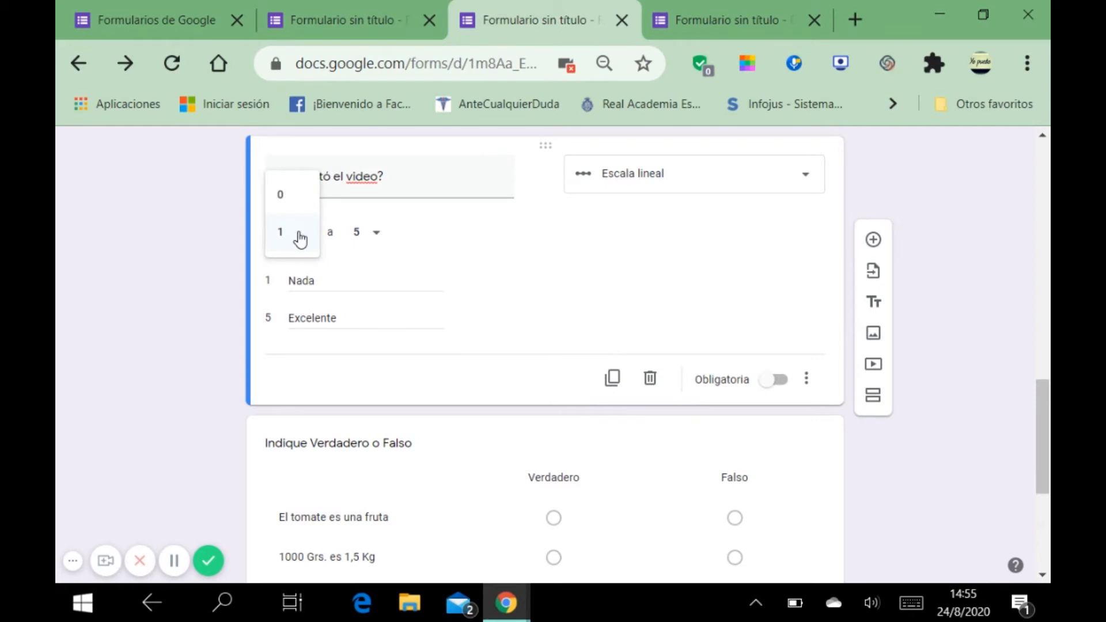
left_click(301, 237)
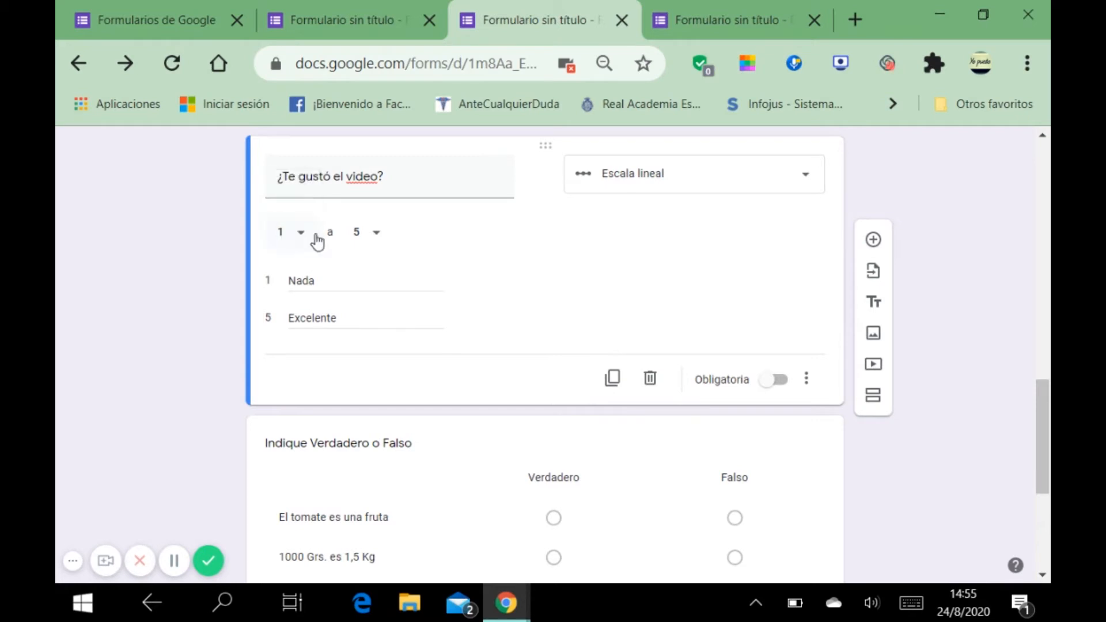
left_click(378, 235)
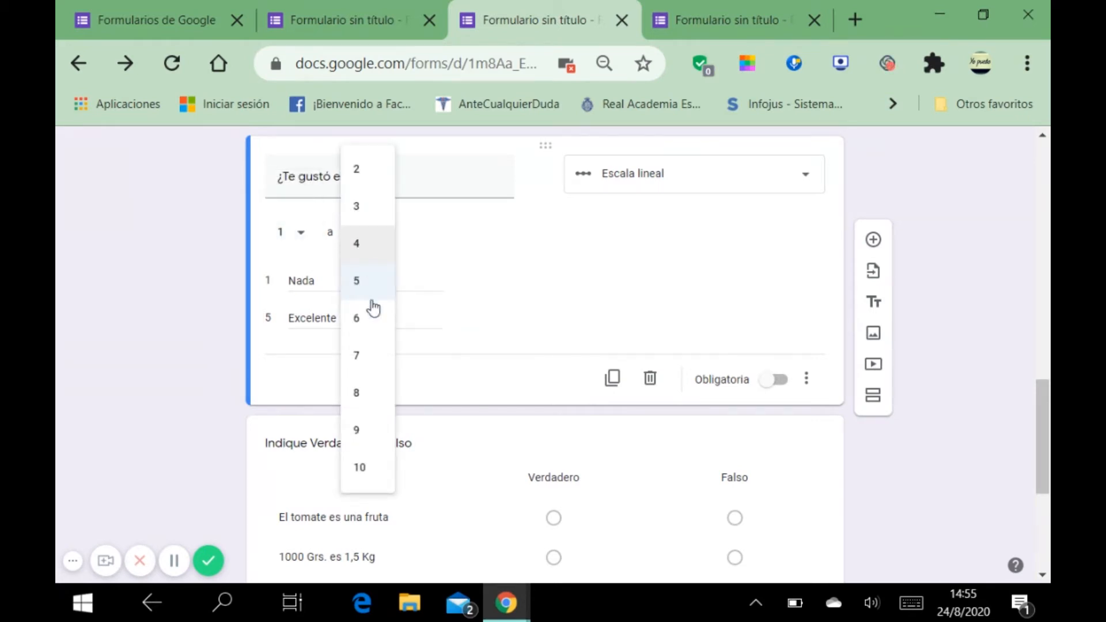
scroll(369, 480, "down", 2)
scroll(368, 480, "down", 2)
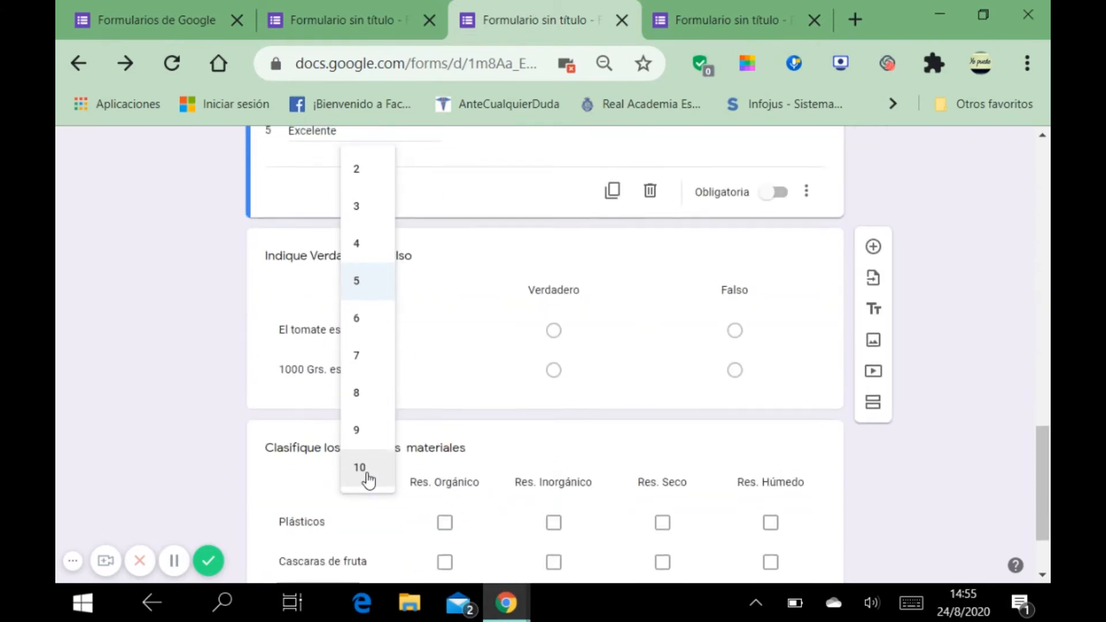
scroll(366, 477, "up", 5)
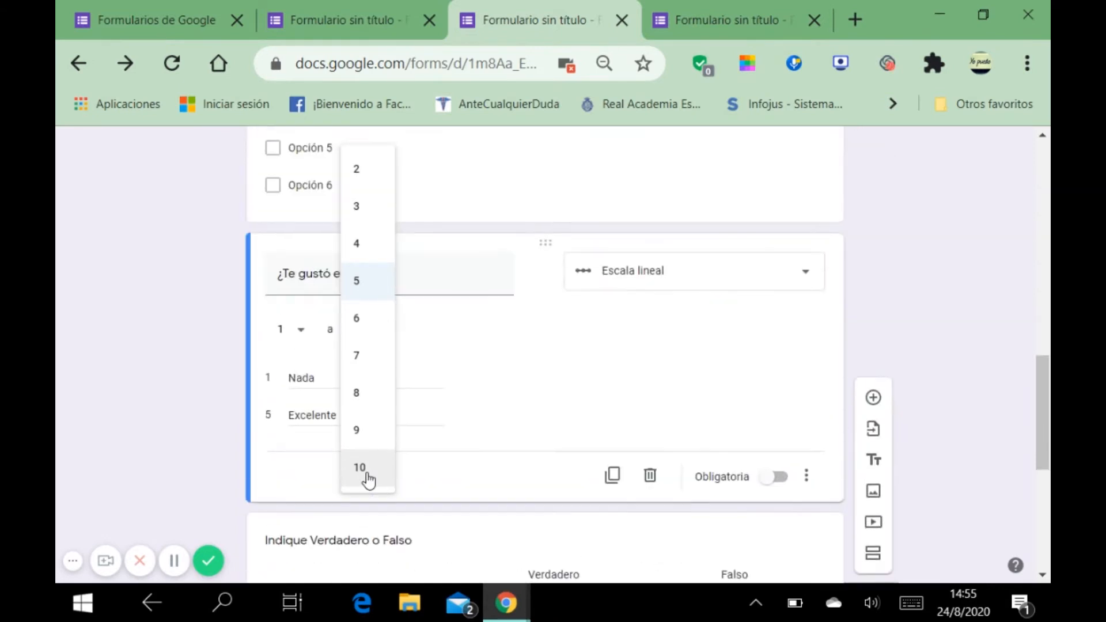
left_click(469, 345)
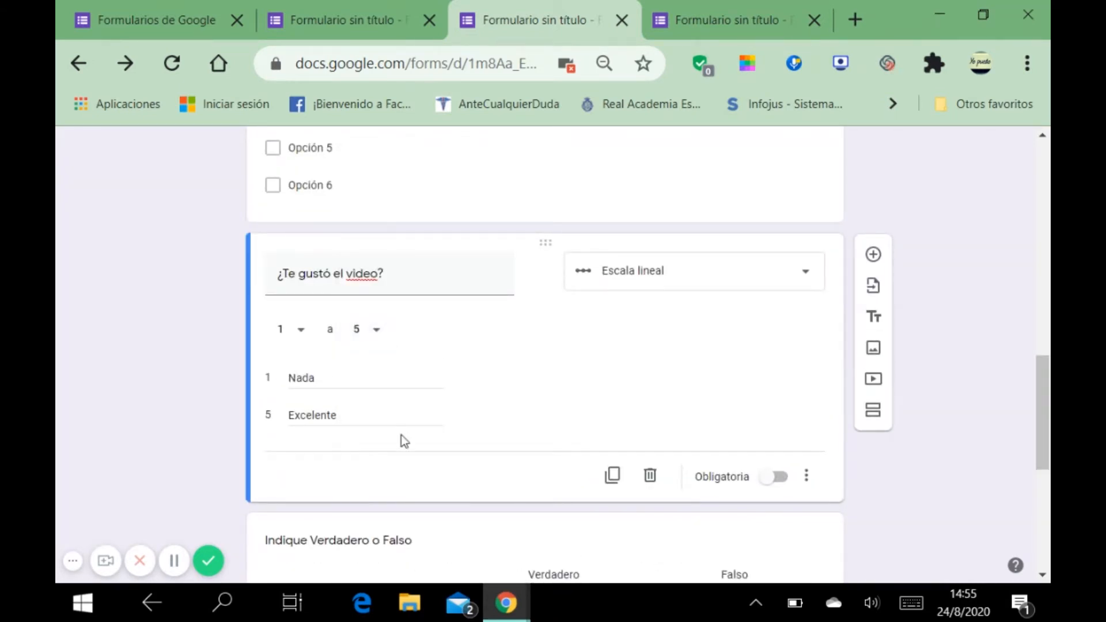
scroll(387, 439, "down", 2)
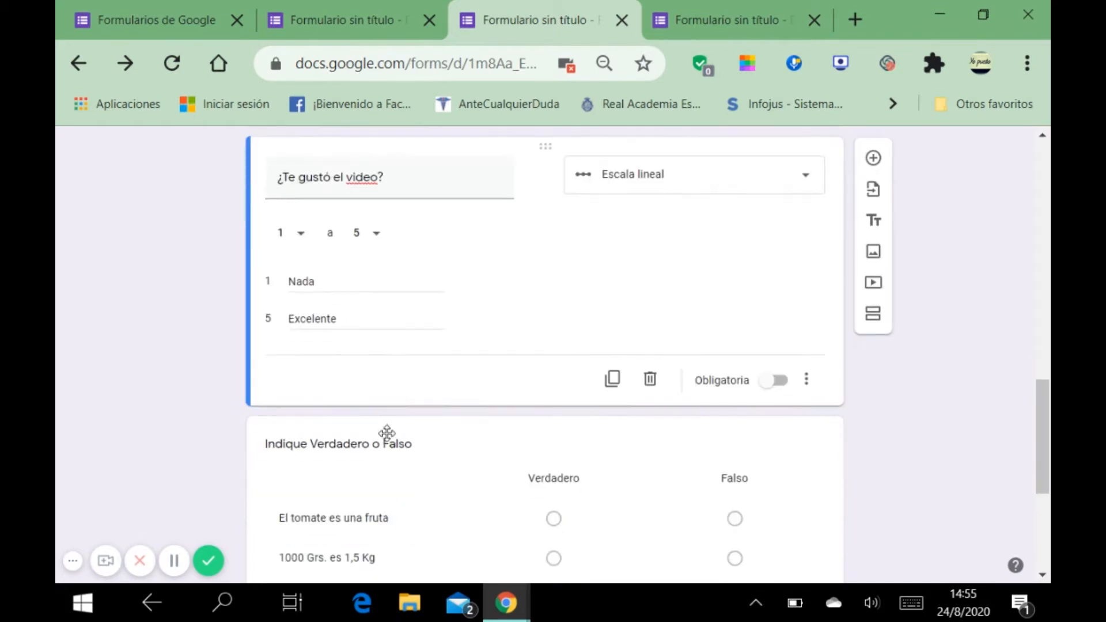
Step: Open 'Indique Verdadero o Falso' and check its type list, keeping Cuadrícula de opción múltiple
left_click(445, 469)
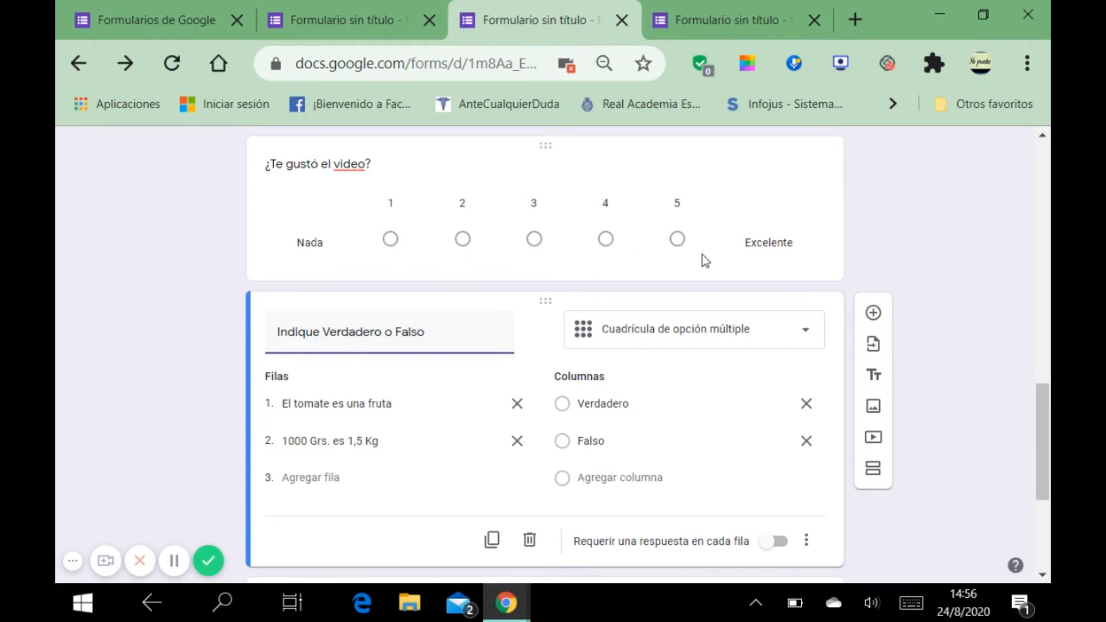
scroll(703, 255, "down", 2)
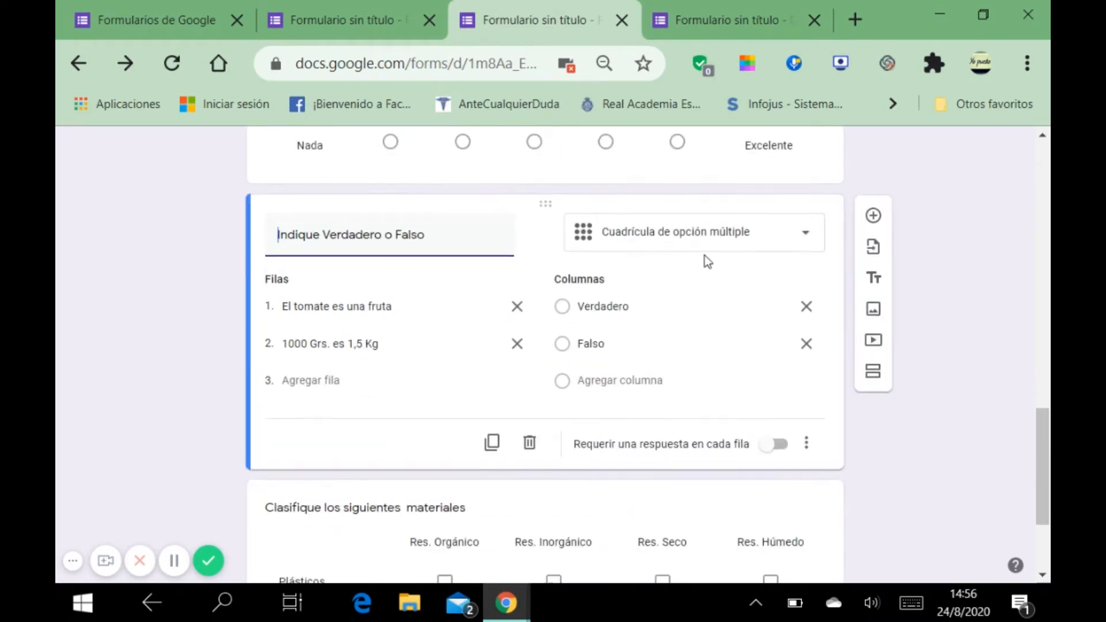
left_click(807, 240)
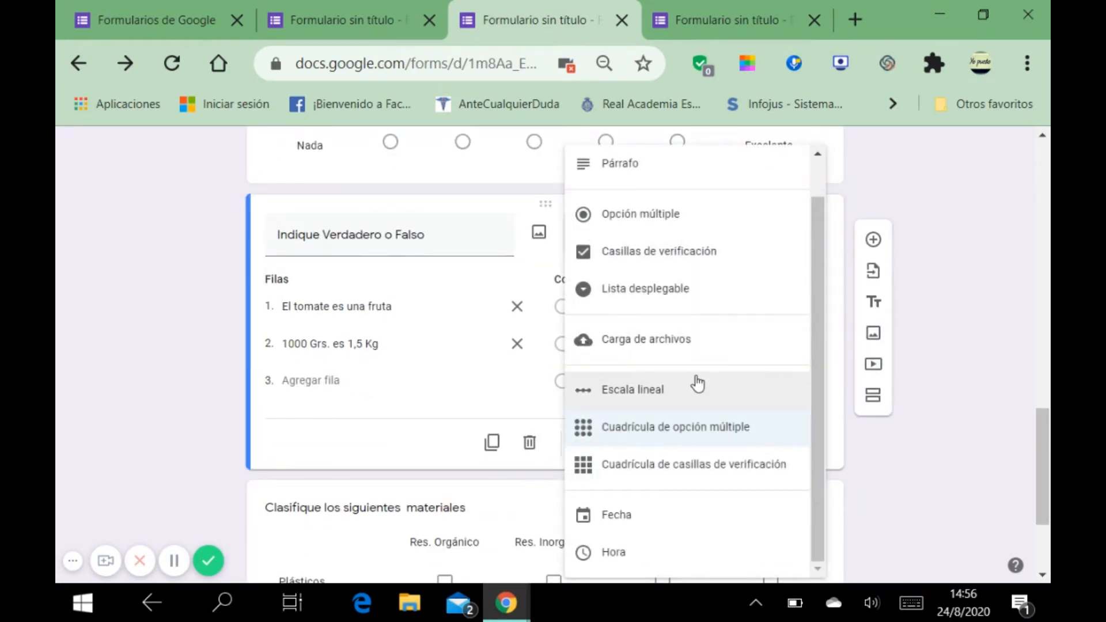
scroll(701, 387, "down", 2)
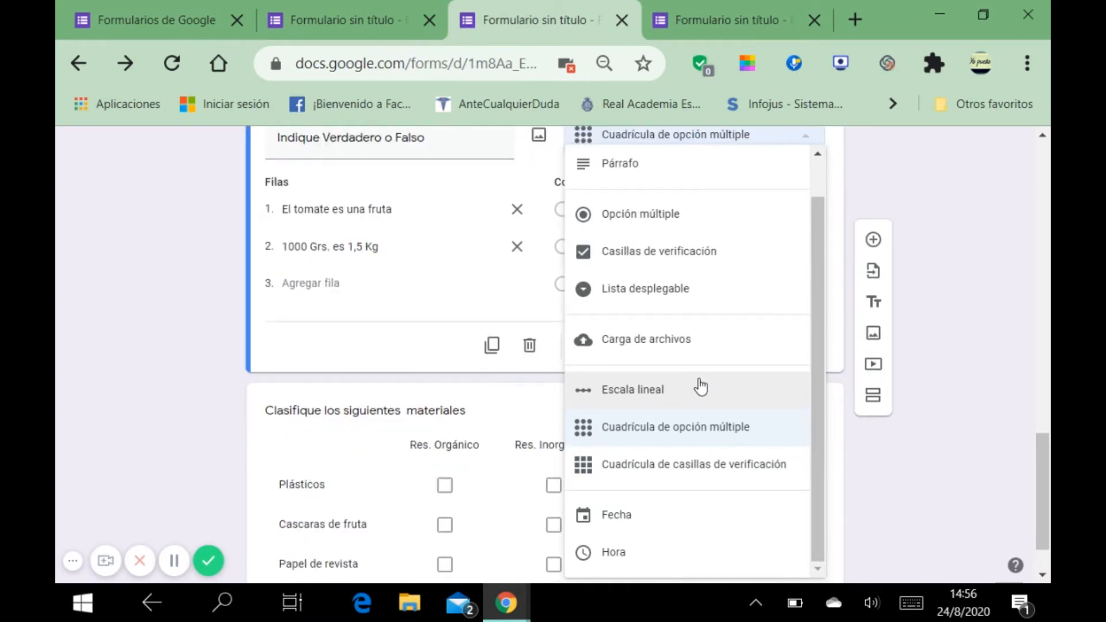
left_click(911, 459)
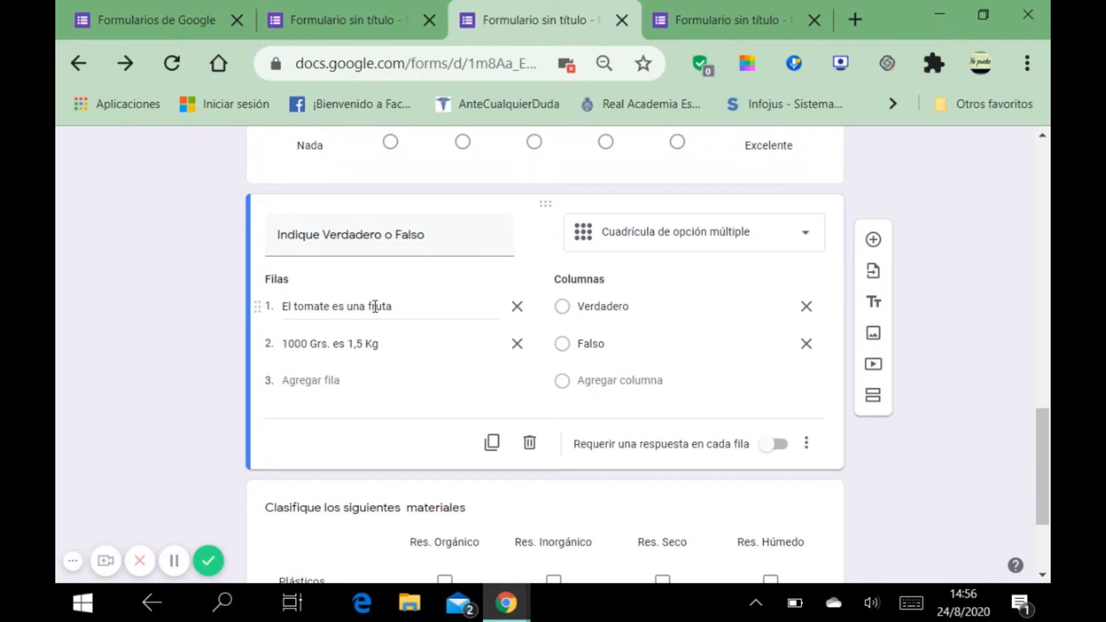
Step: Add a third and fourth row and column to the Verdadero/Falso grid, then remove them
left_click(618, 312)
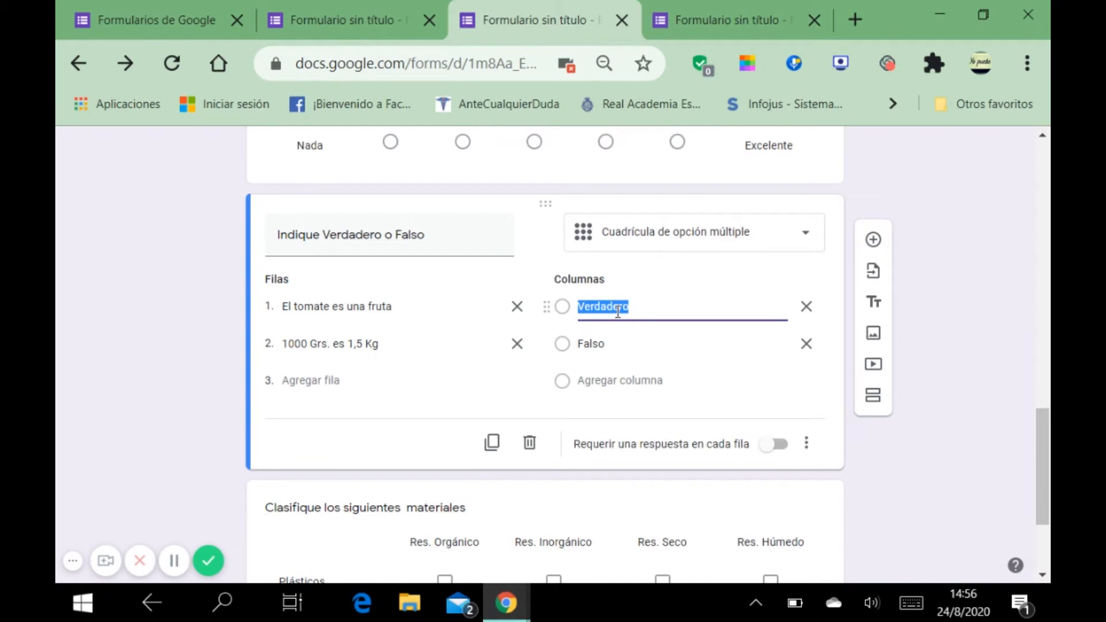
left_click(331, 383)
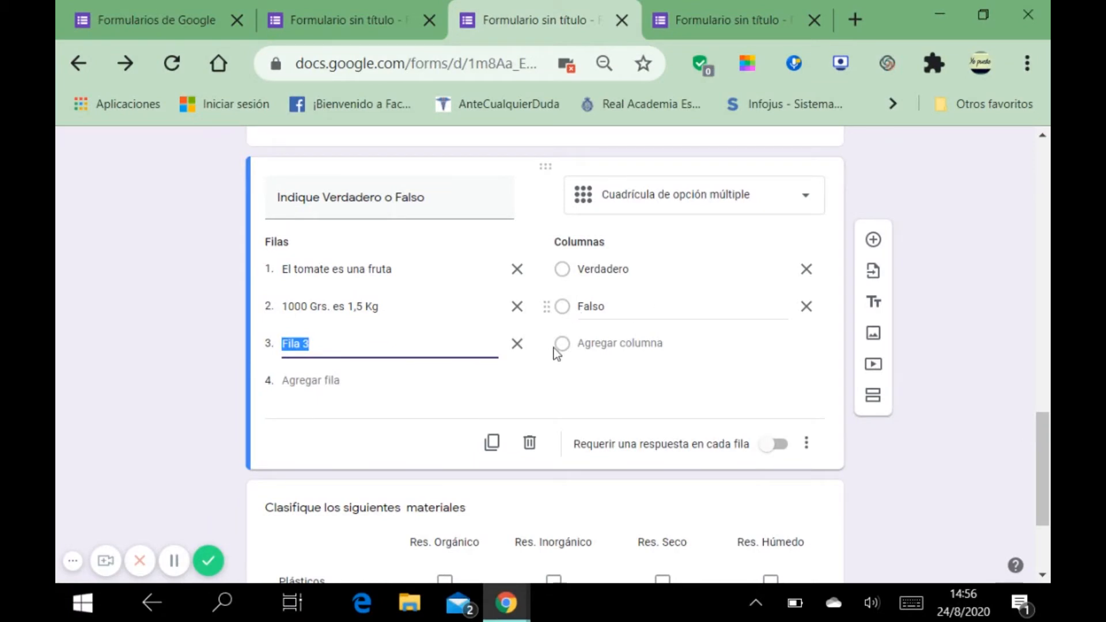
left_click(326, 379)
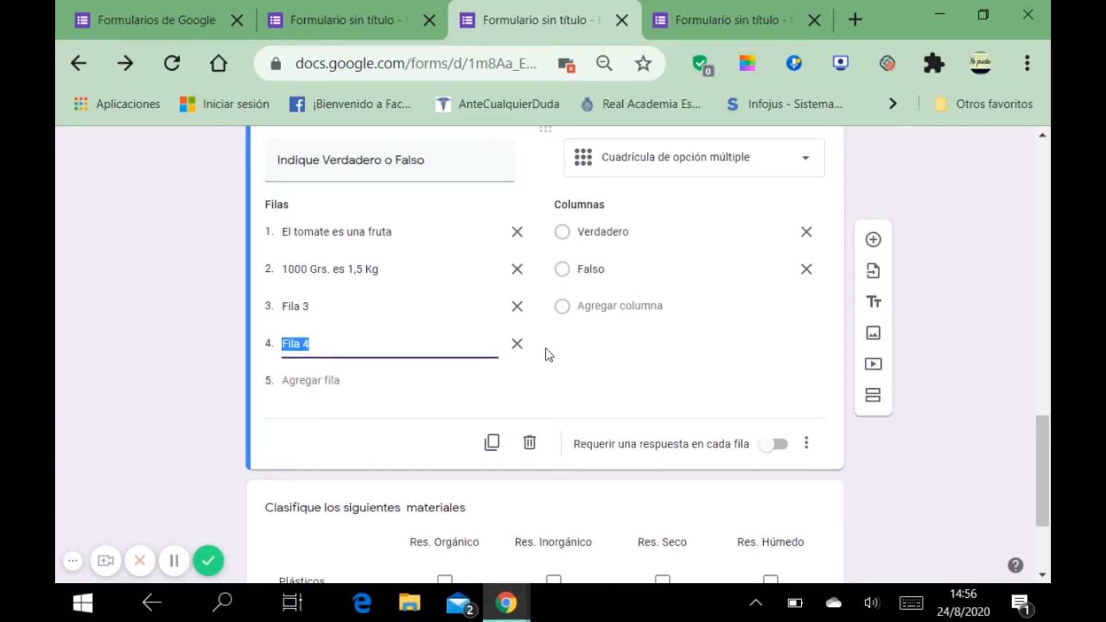
left_click(604, 314)
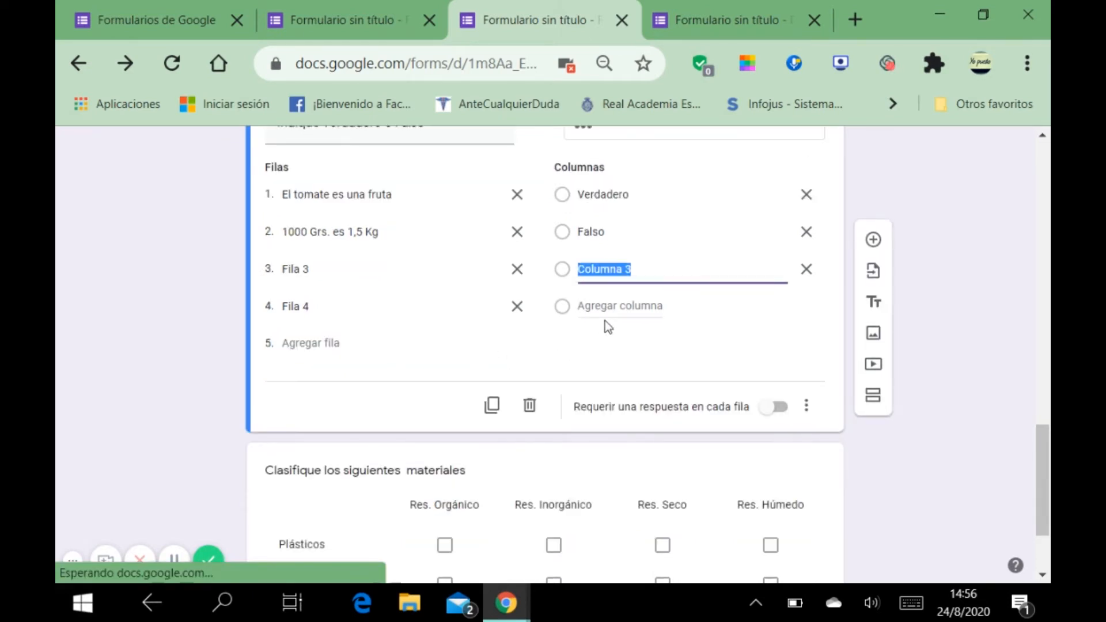
left_click(642, 322)
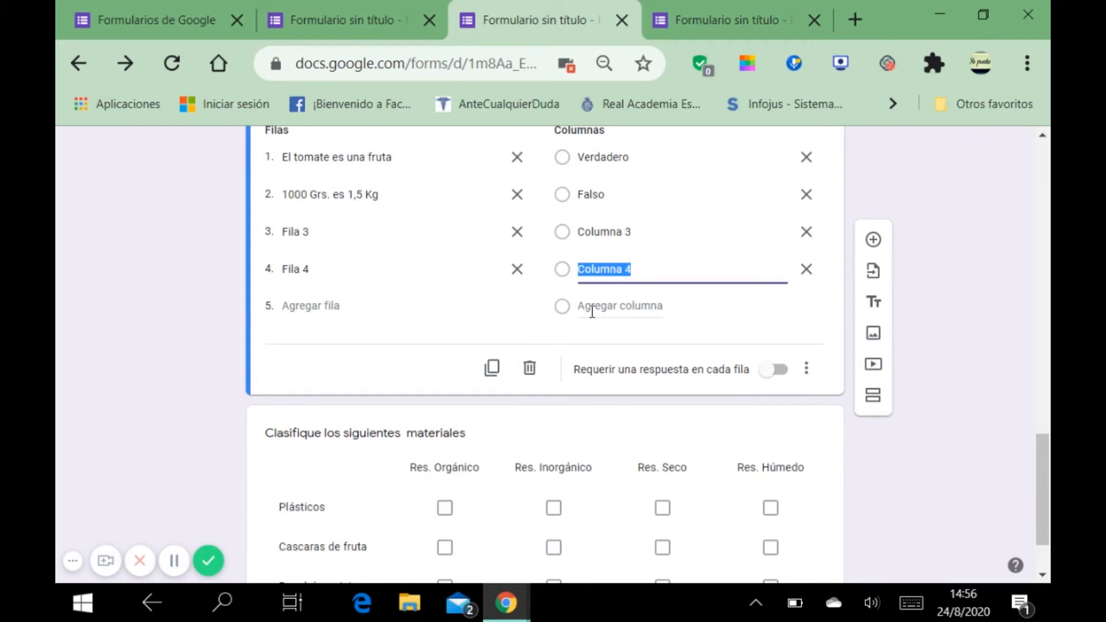
left_click(517, 269)
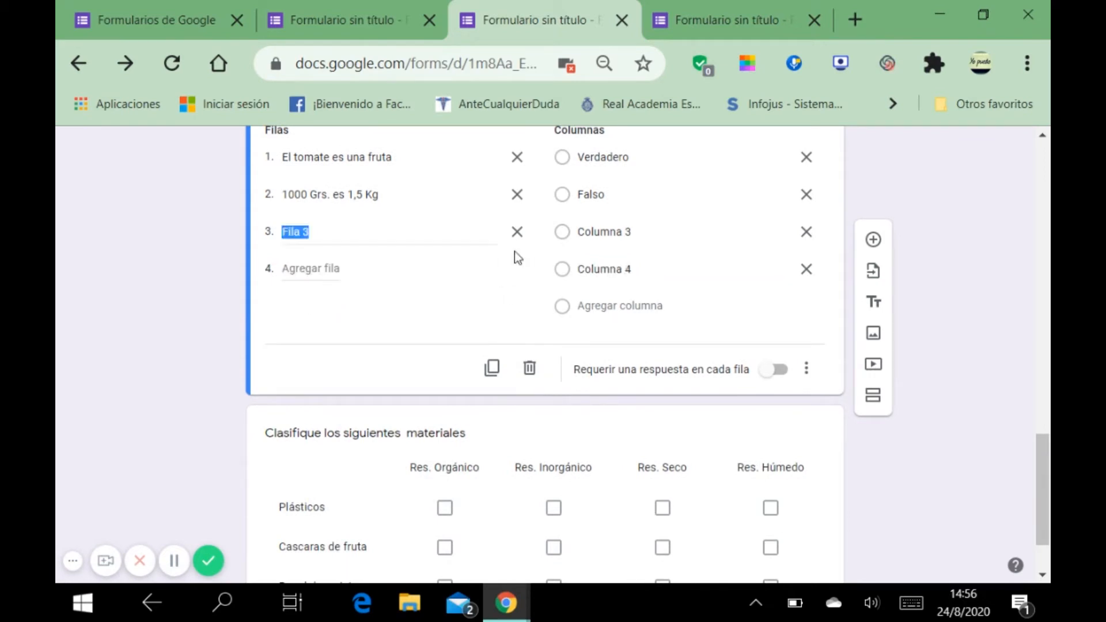
left_click(517, 233)
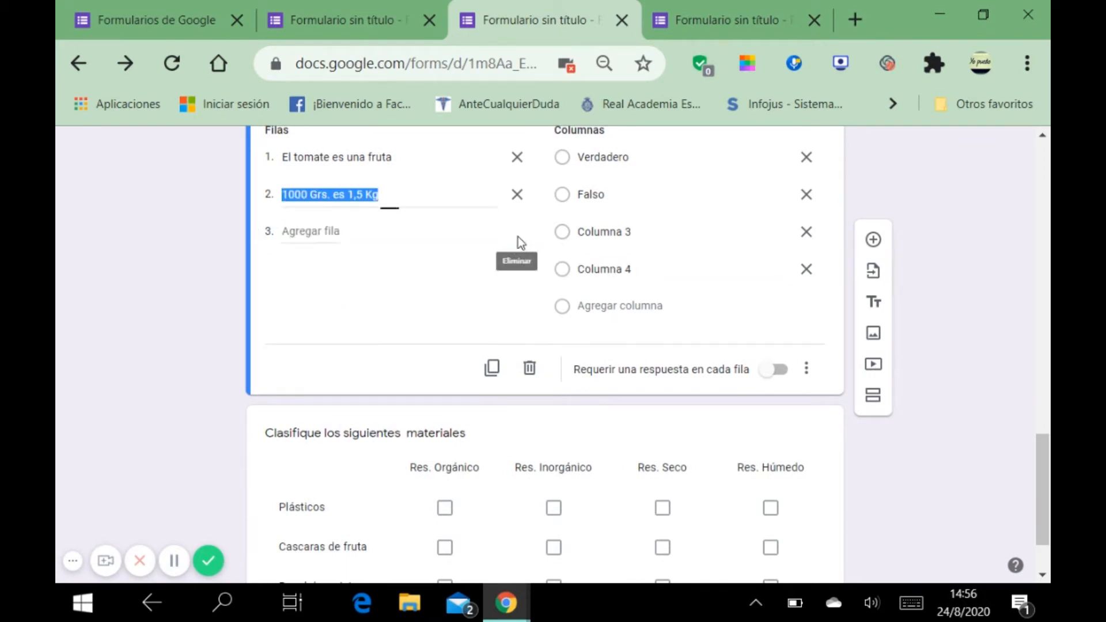
left_click(812, 236)
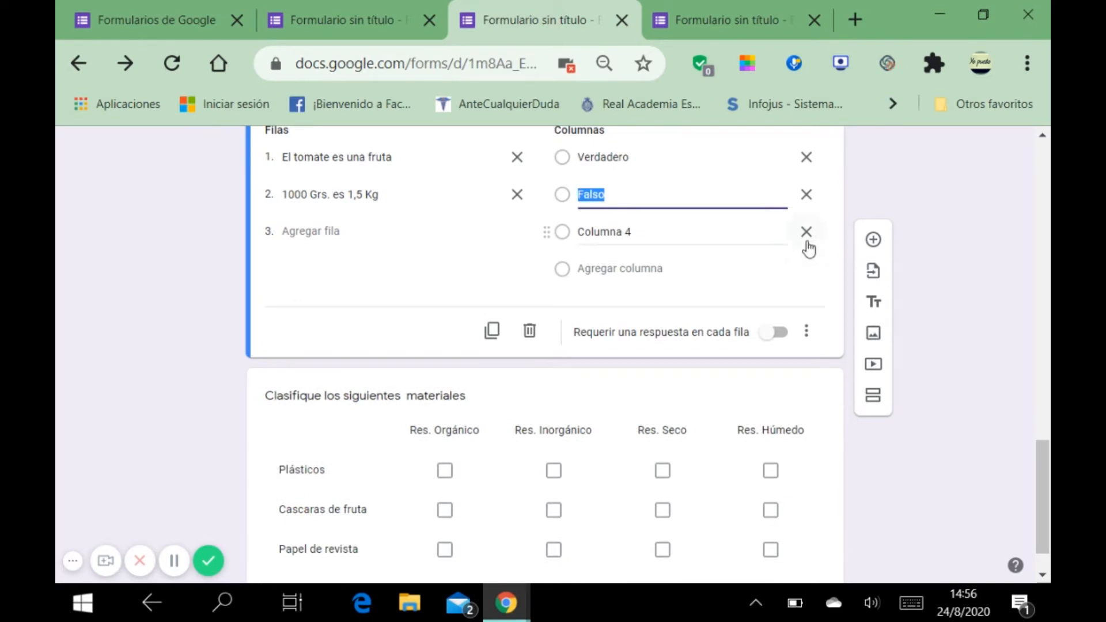
left_click(806, 232)
scroll(633, 332, "up", 2)
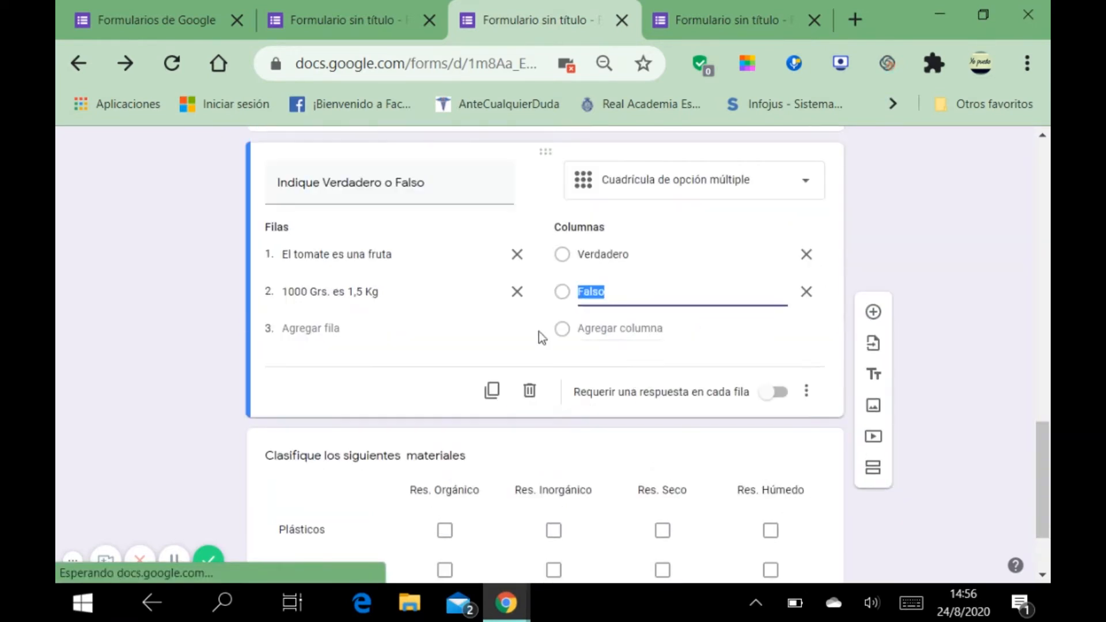
Step: Move the 'Clasifique los siguientes materiales' grid after '¿Te gustó el video?' and open that scale question
left_click(489, 464)
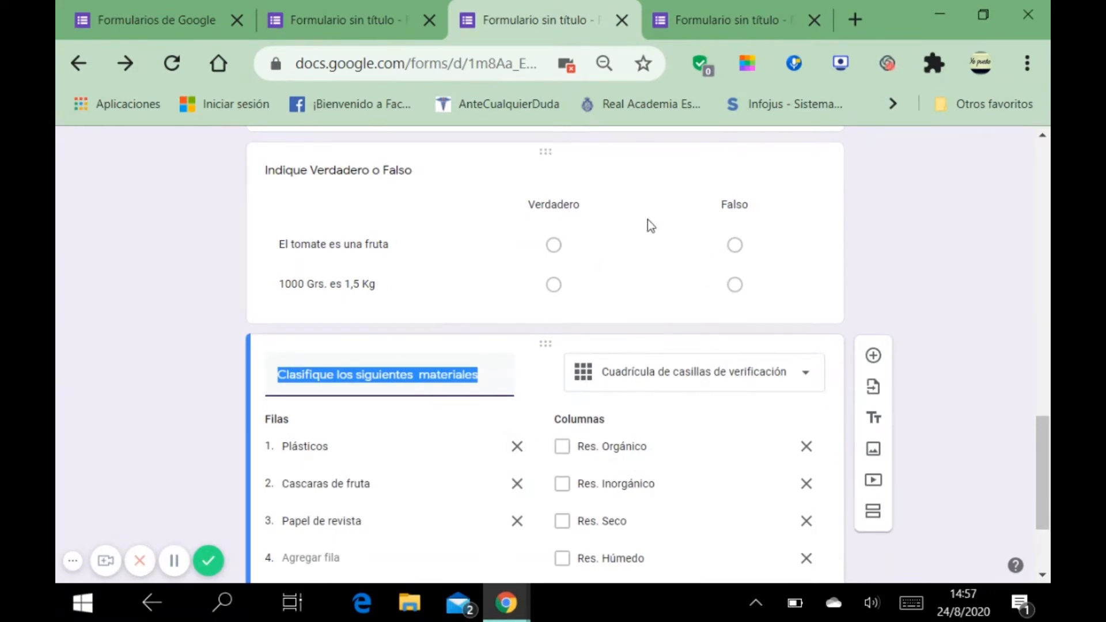
scroll(647, 264, "up", 2)
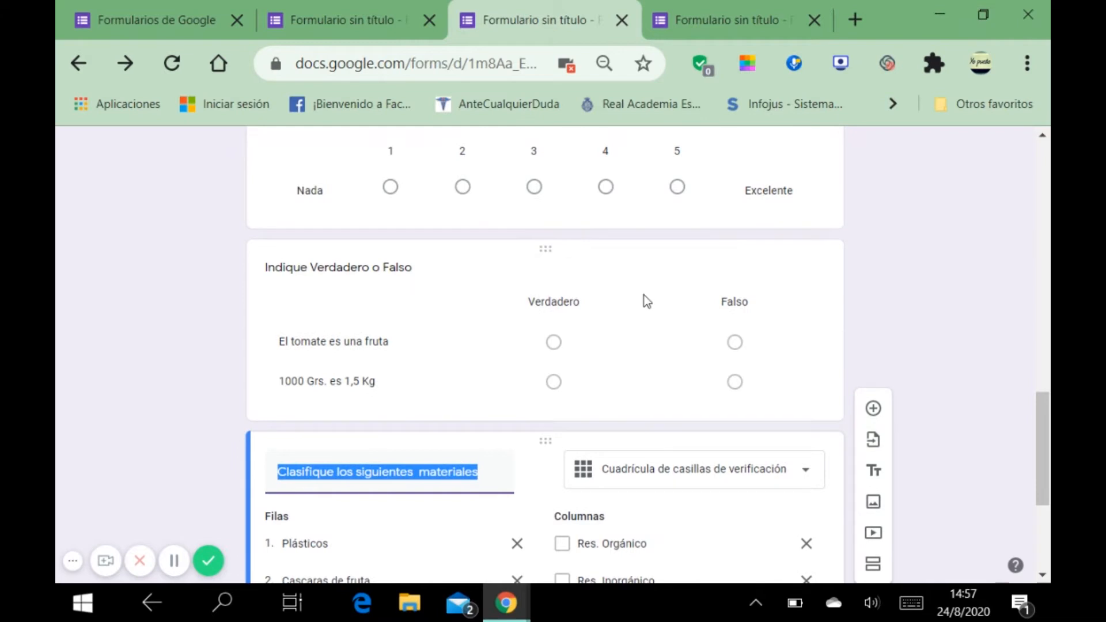
scroll(640, 326, "down", 5)
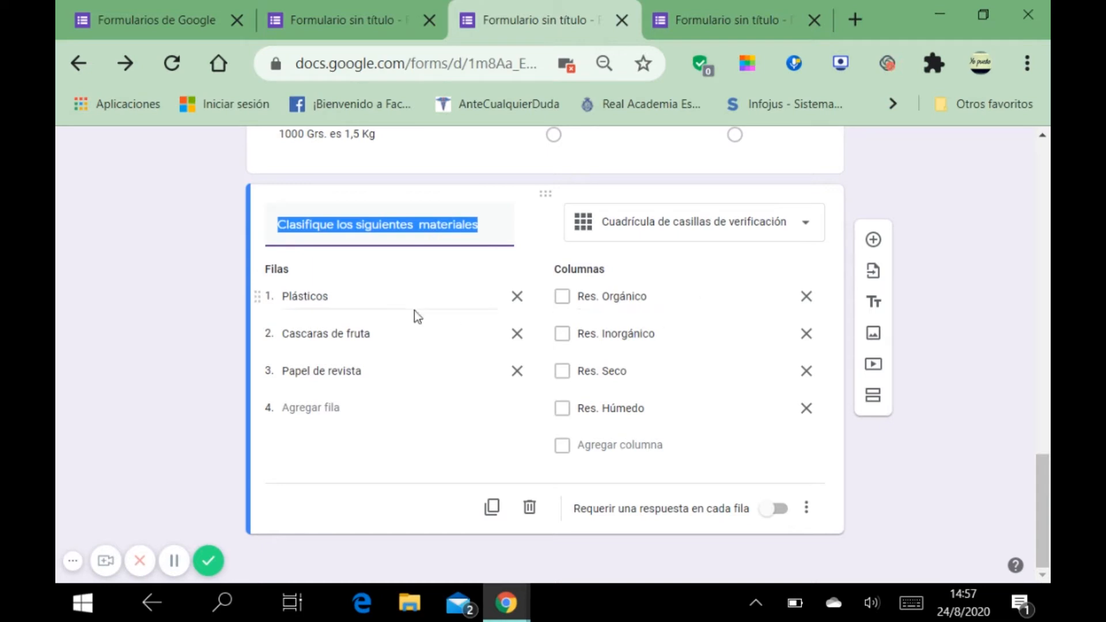
scroll(506, 275, "up", 3)
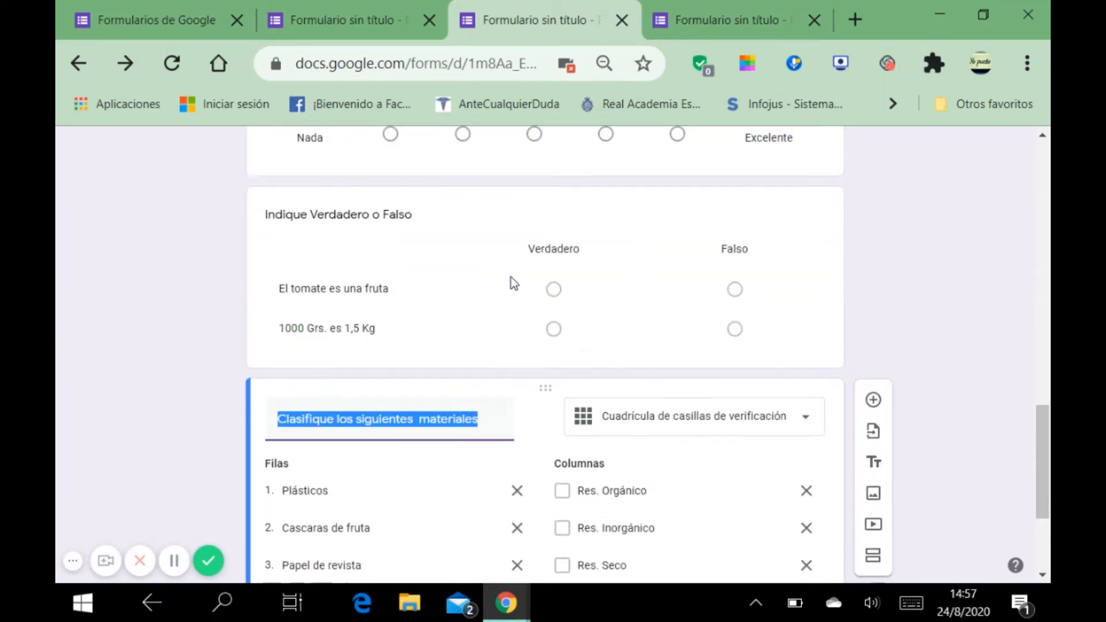
scroll(511, 286, "down", 3)
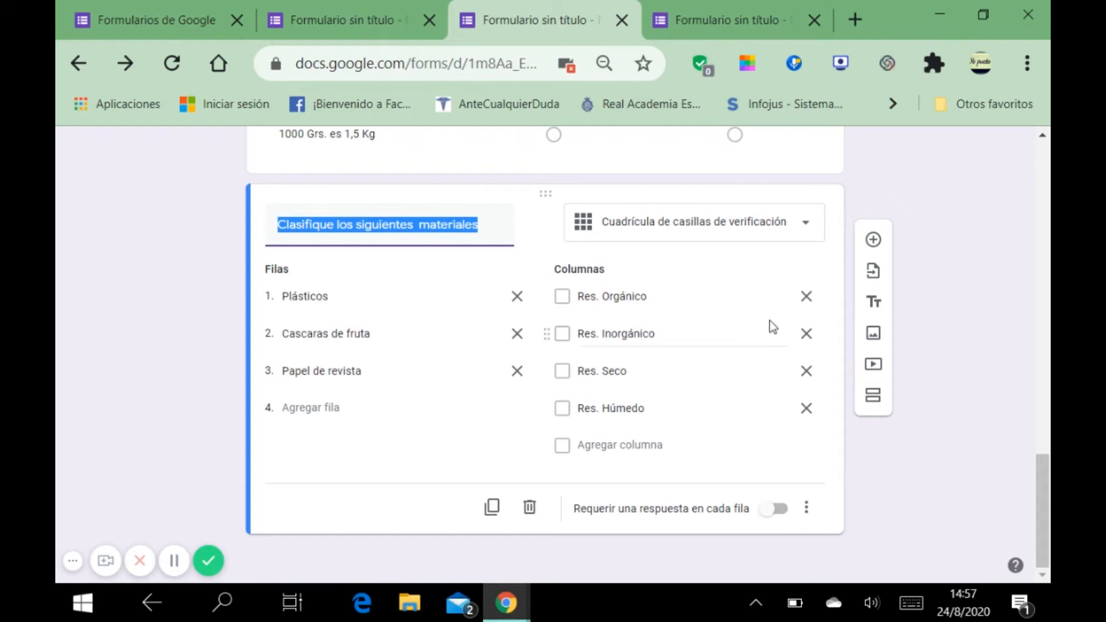
scroll(641, 286, "up", 2)
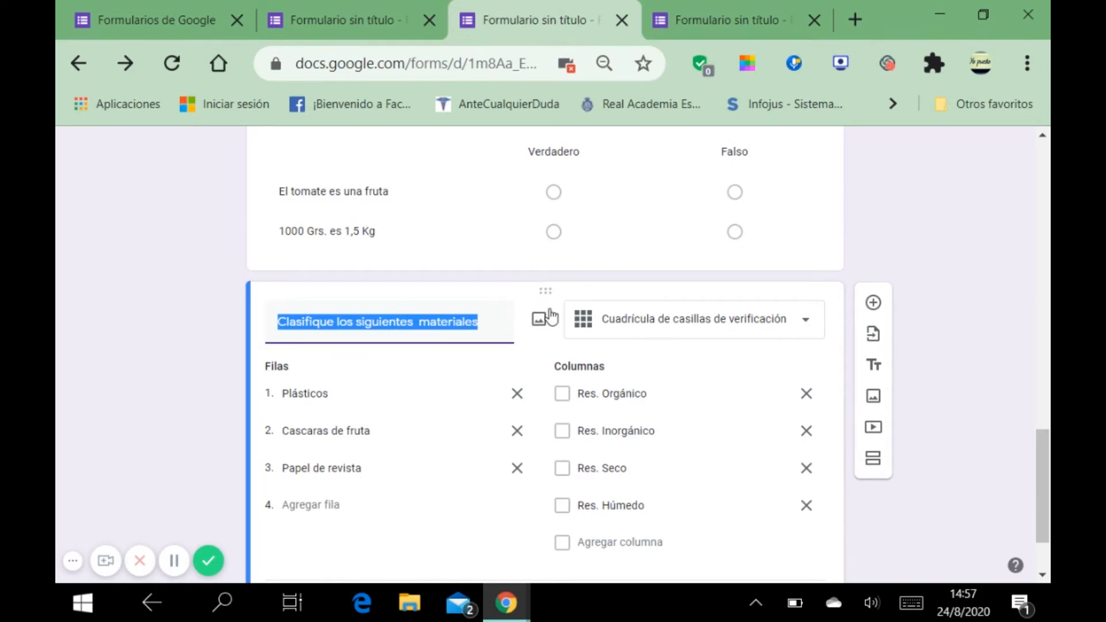
left_click_drag(546, 290, 559, 327)
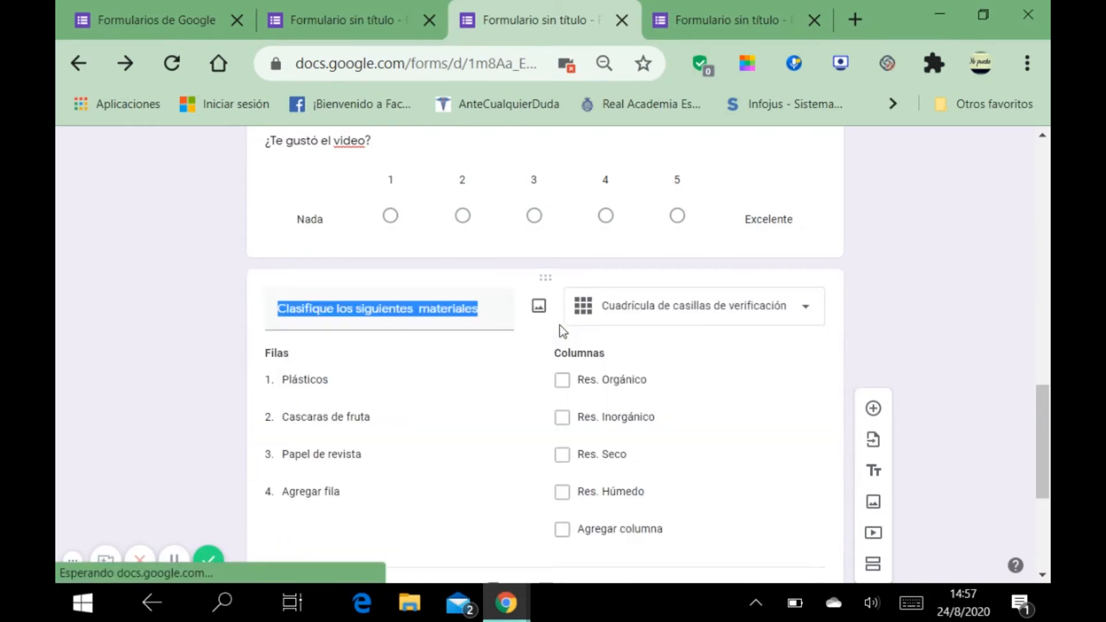
scroll(516, 396, "up", 5)
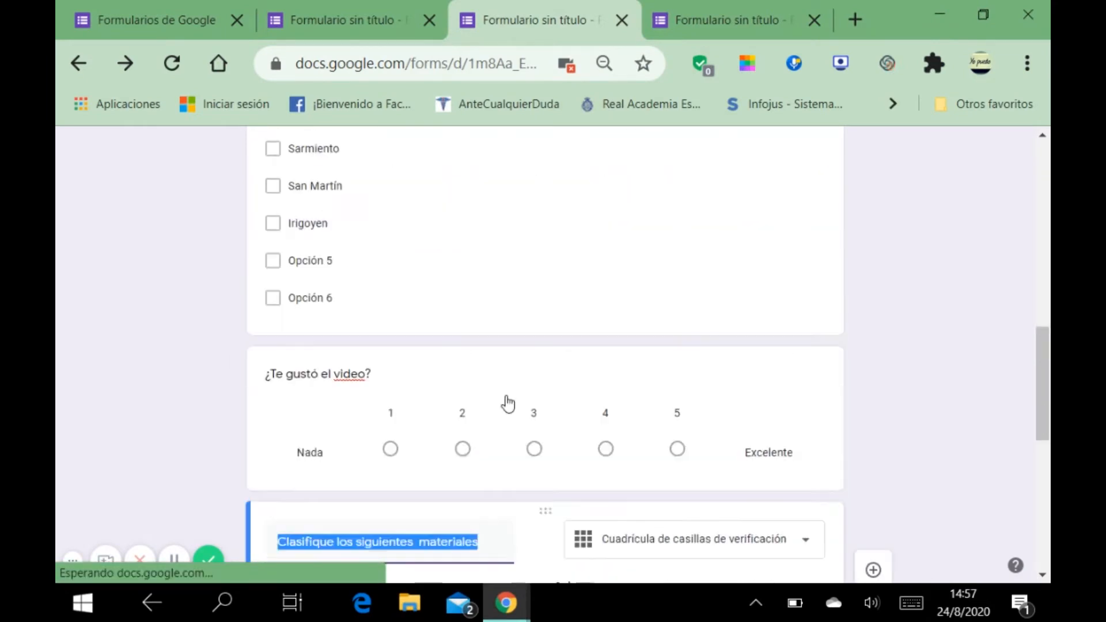
scroll(518, 397, "down", 3)
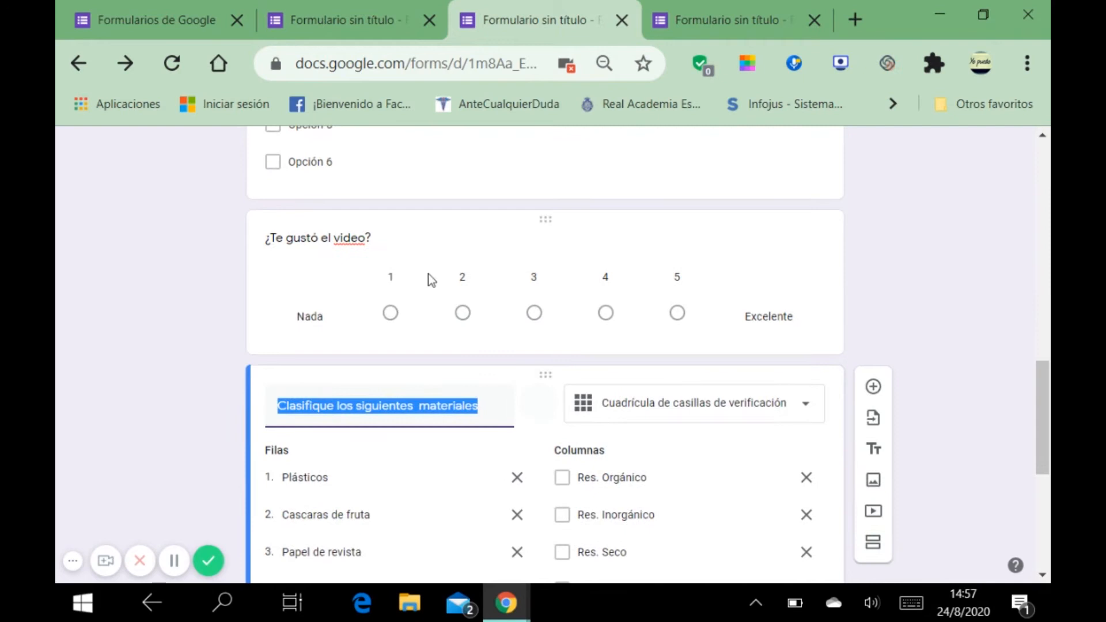
left_click(413, 243)
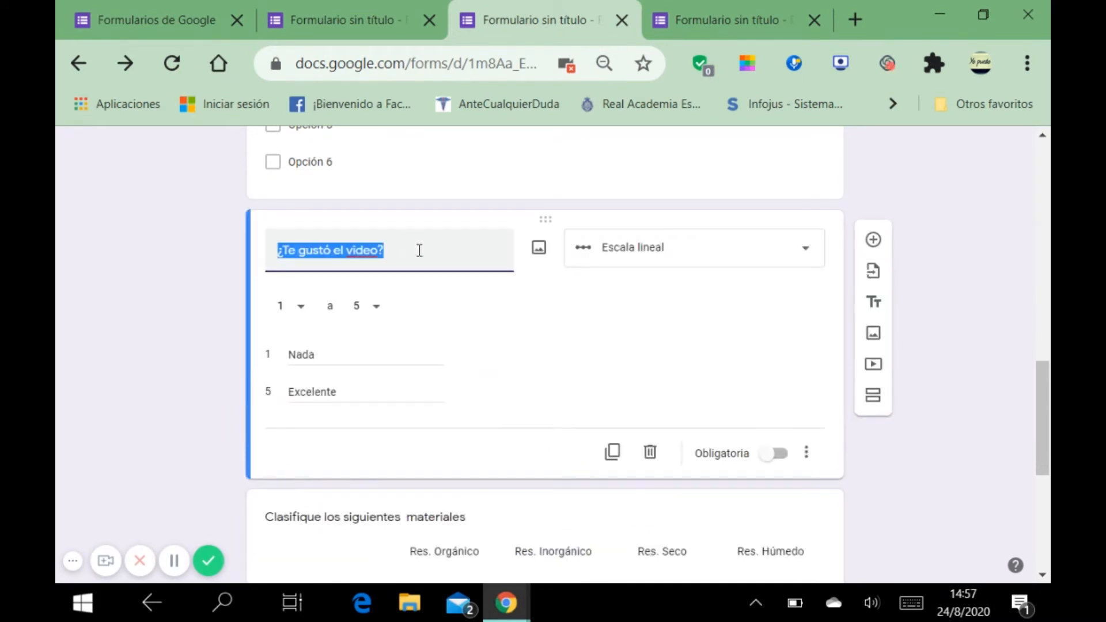
left_click(537, 254)
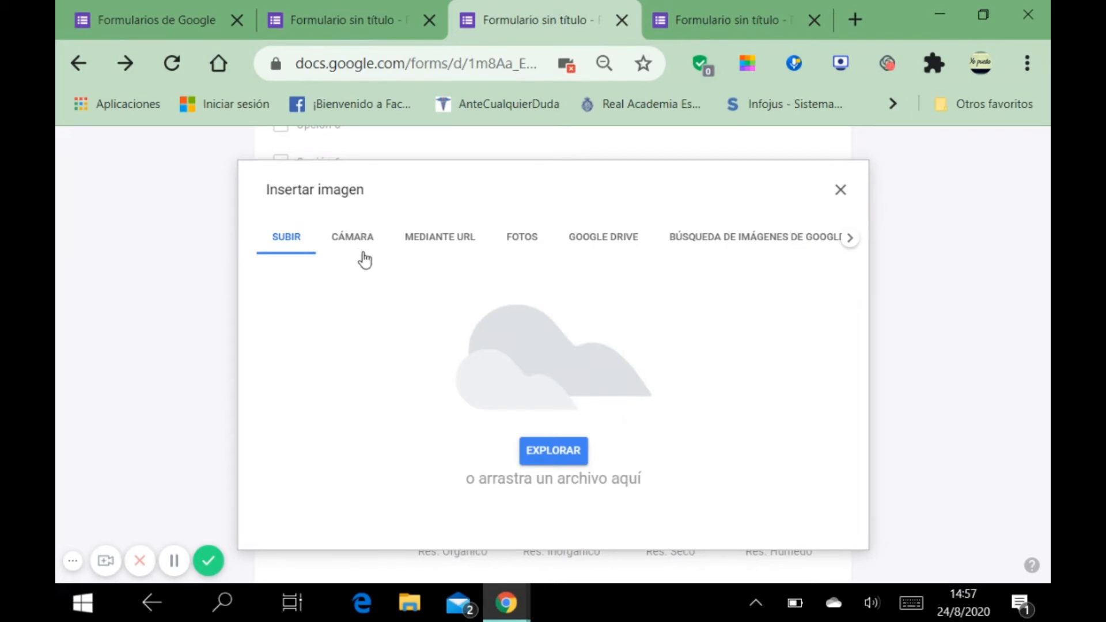
left_click(840, 191)
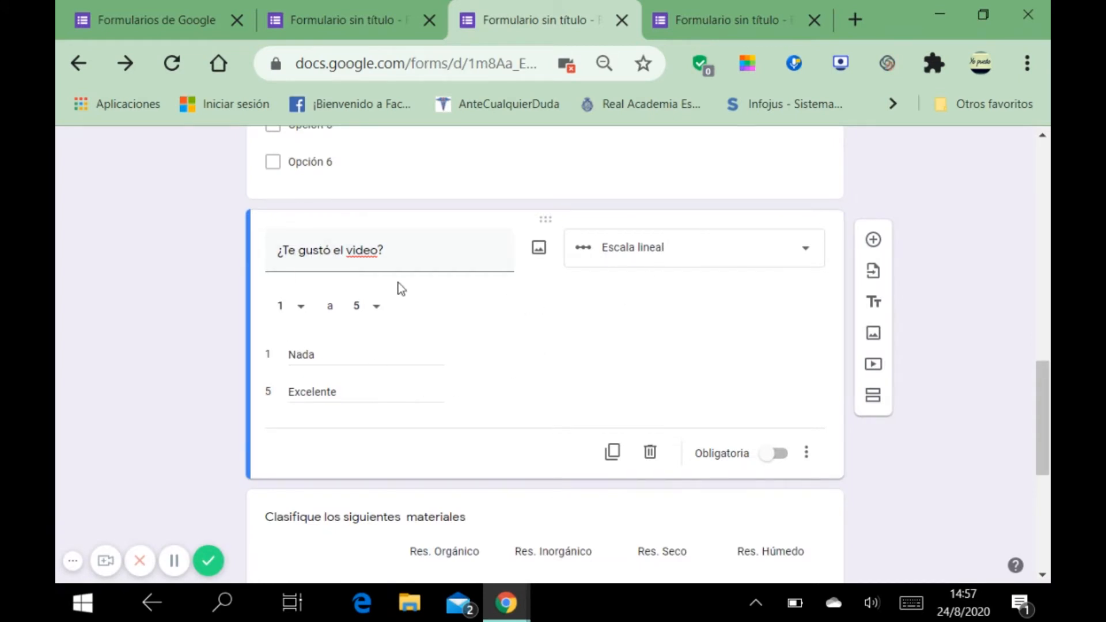
scroll(552, 374, "down", 6)
scroll(557, 383, "up", 14)
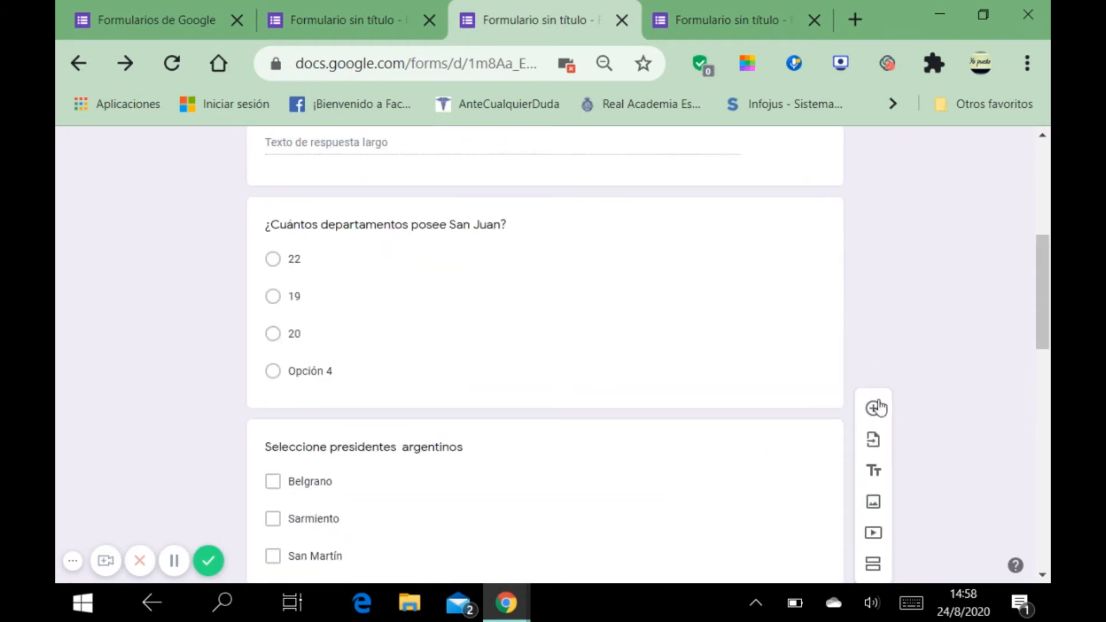
left_click(874, 474)
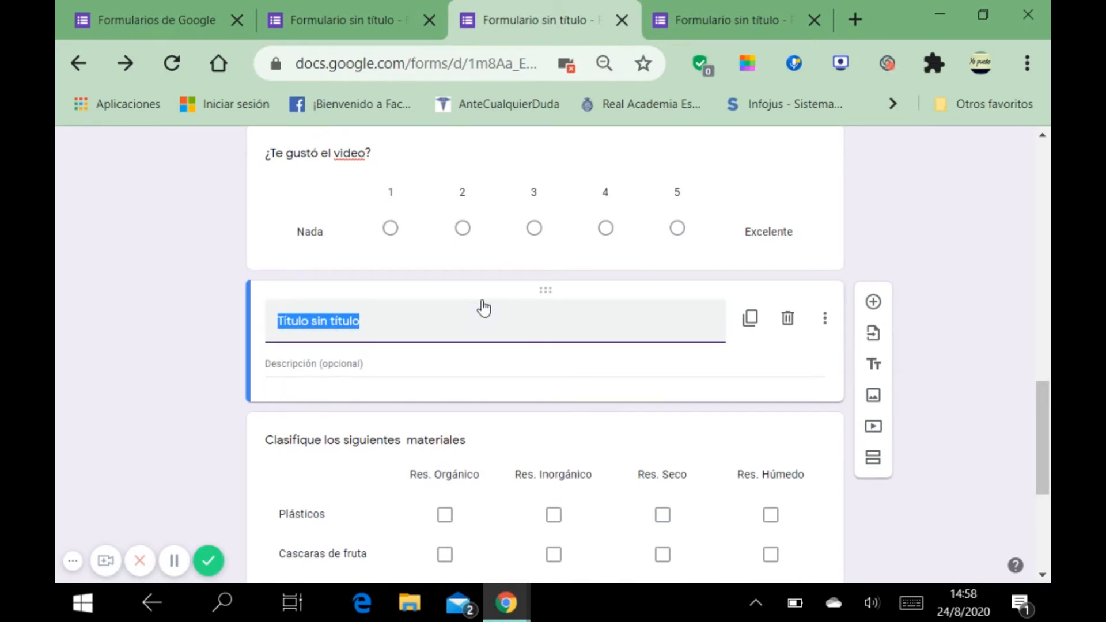
left_click(788, 321)
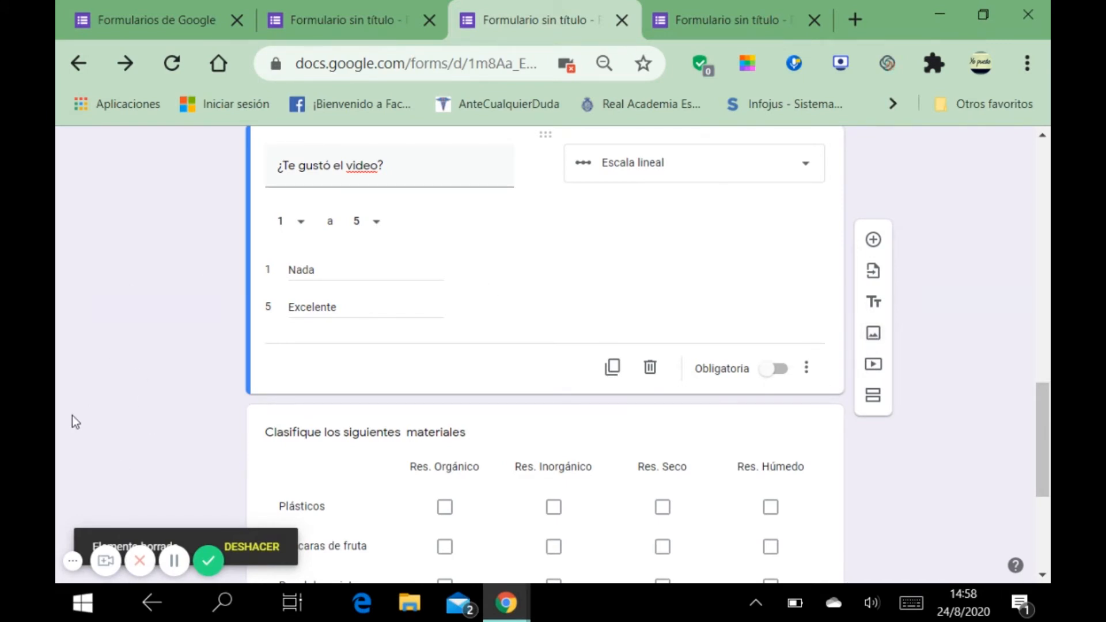
scroll(882, 389, "up", 15)
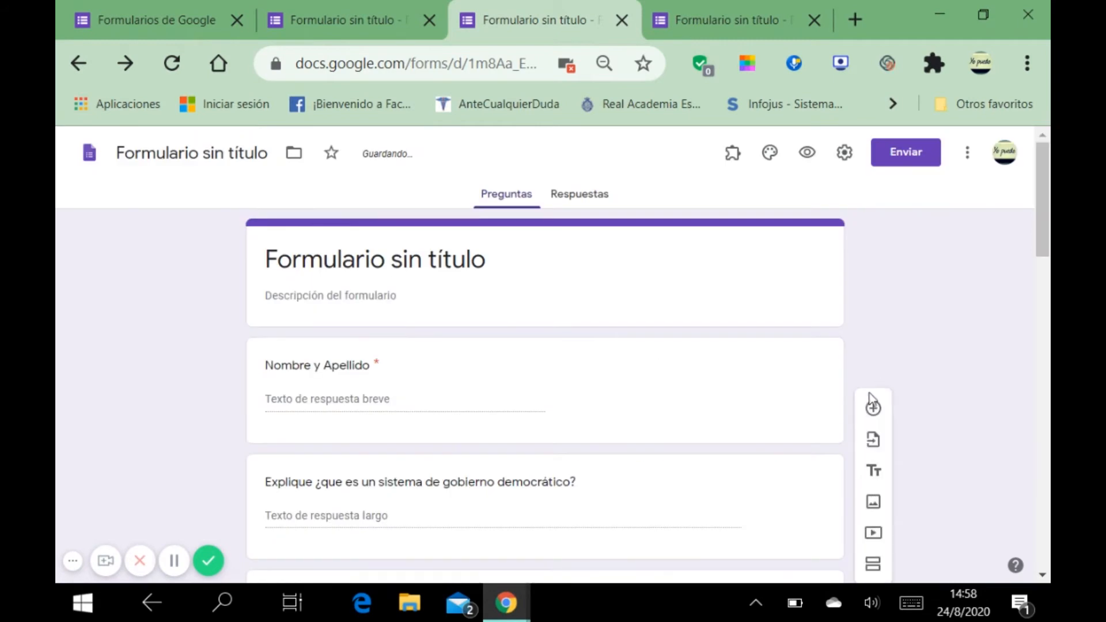
Step: Choose the hands-on-laptop-keyboard photo from the theme images as the form's header
scroll(845, 438, "down", 2)
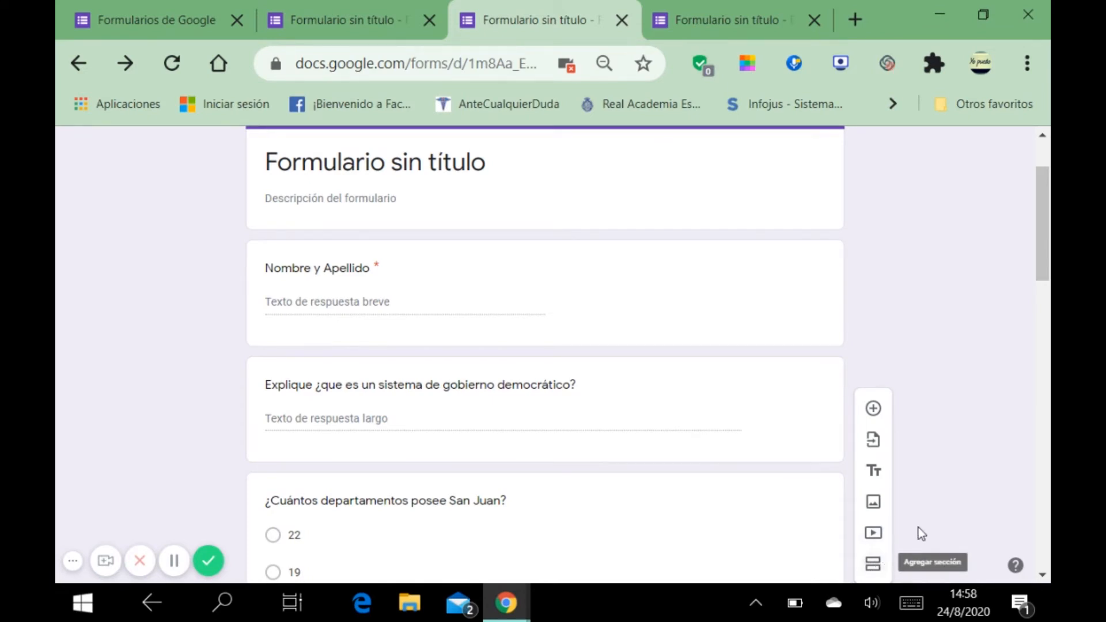
scroll(921, 528, "up", 2)
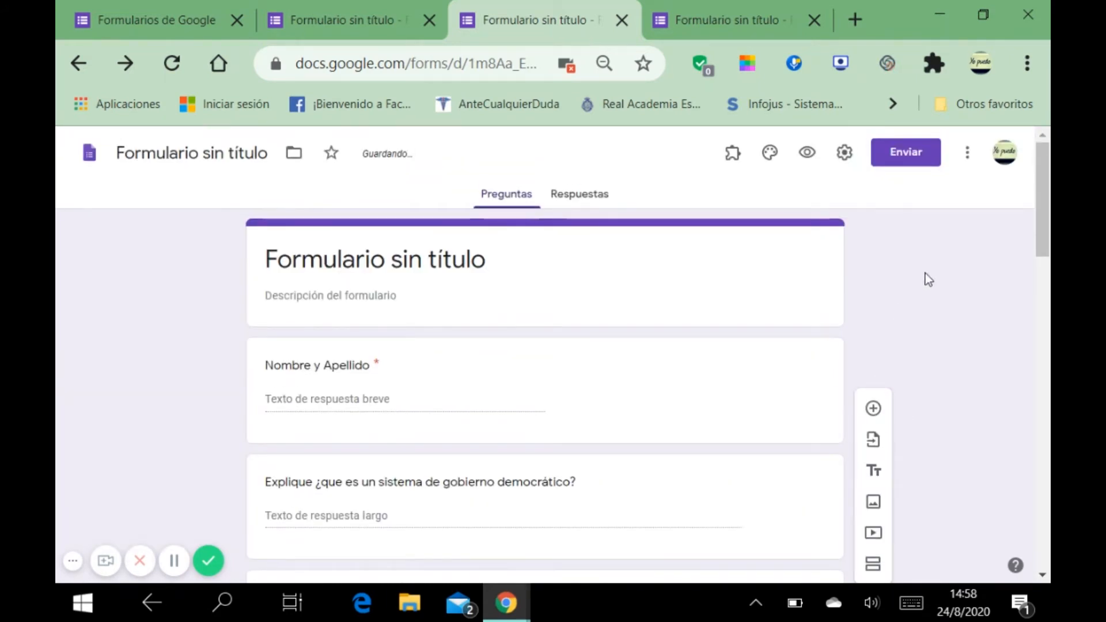
left_click(772, 155)
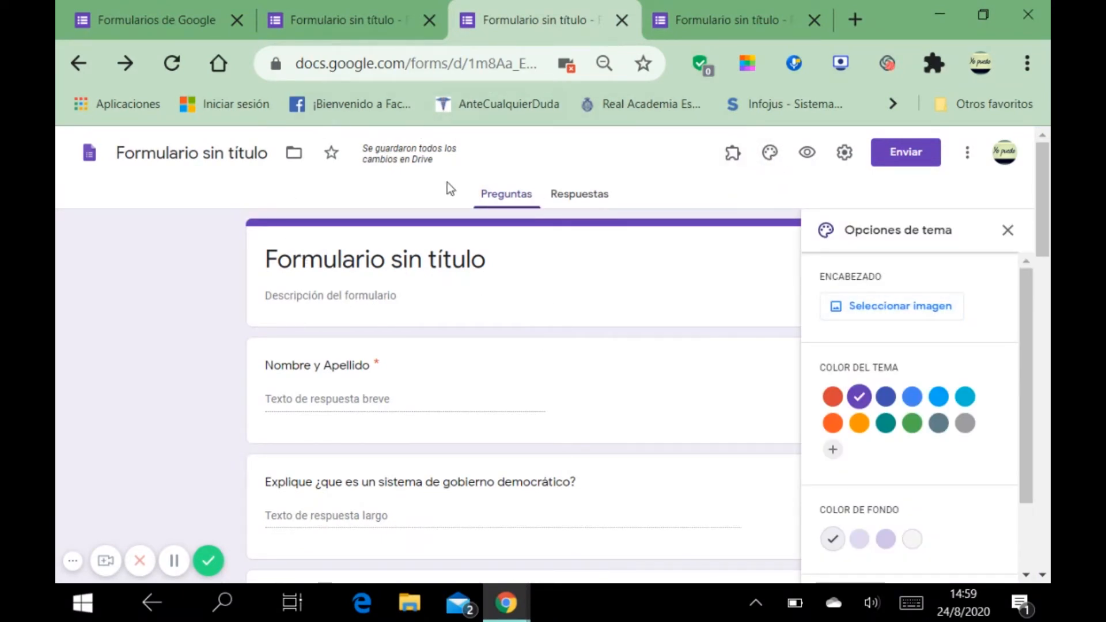
left_click(918, 309)
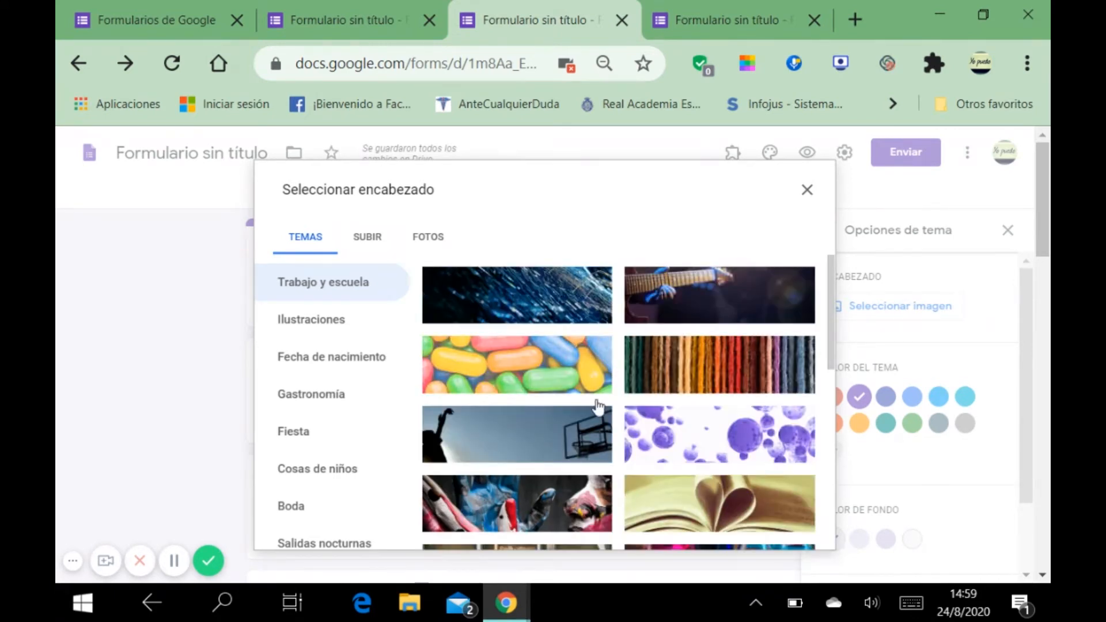
scroll(597, 403, "down", 3)
scroll(595, 412, "down", 2)
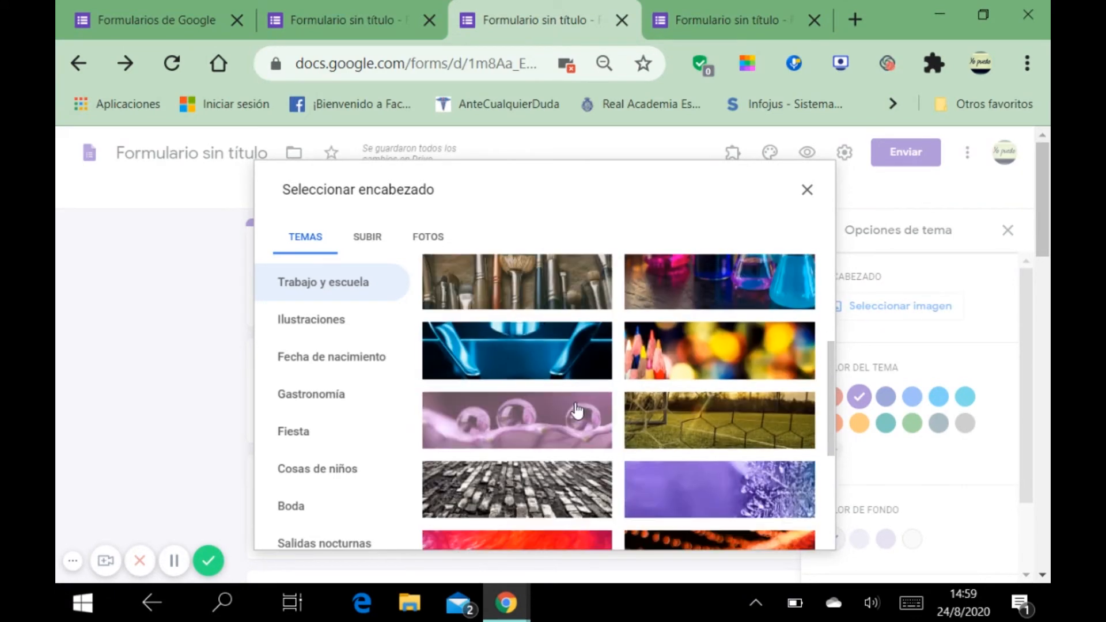
scroll(576, 413, "down", 2)
scroll(576, 414, "down", 2)
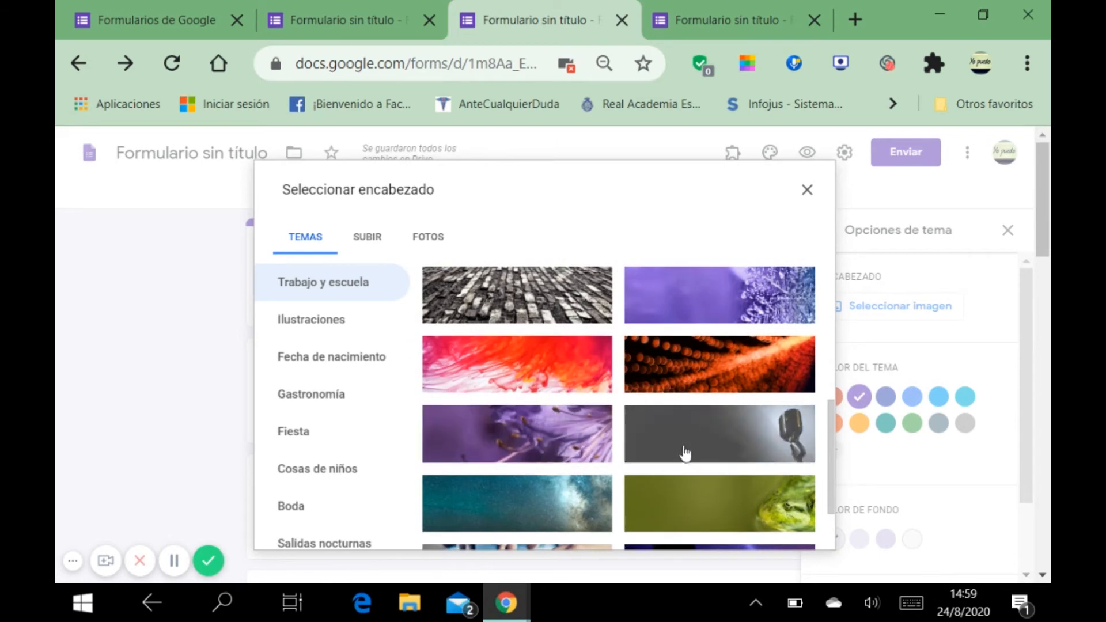
scroll(689, 474, "down", 3)
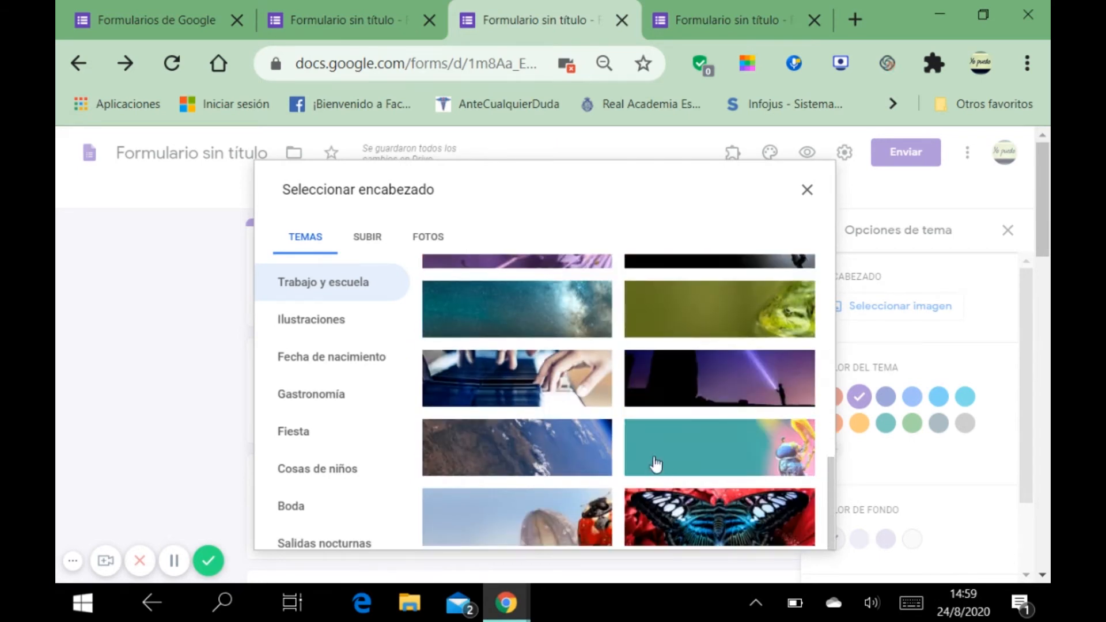
left_click(563, 378)
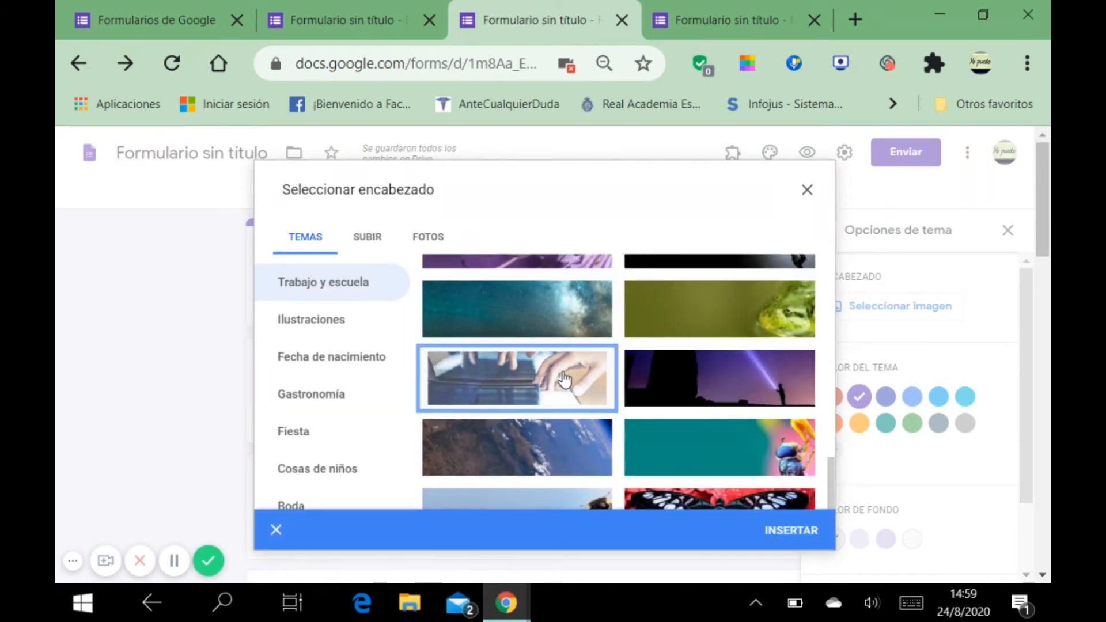
left_click(793, 532)
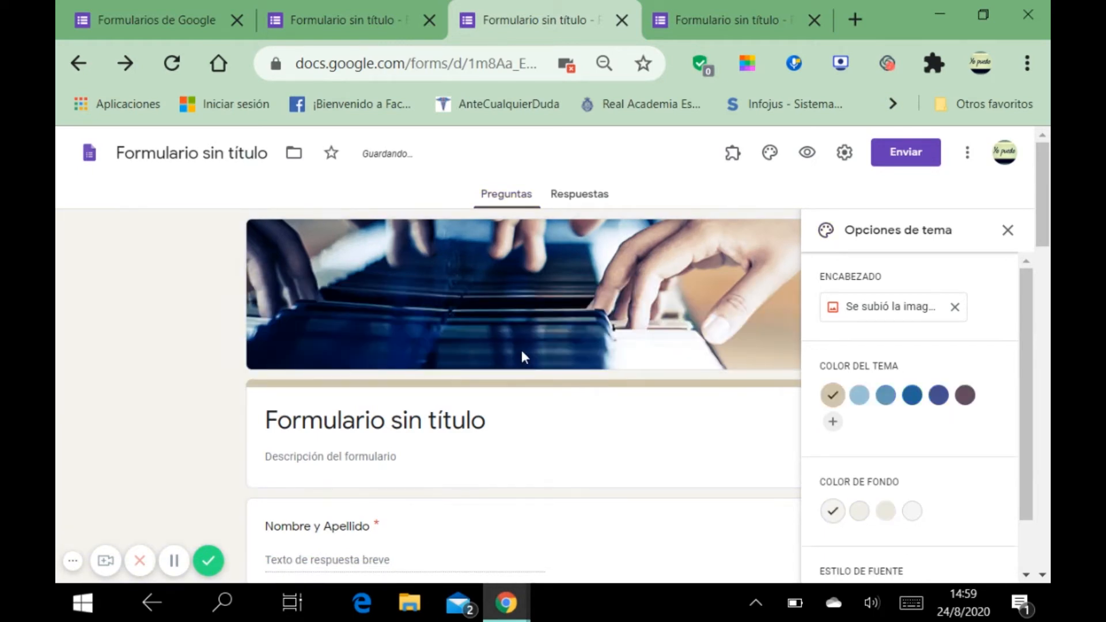
Step: Set the theme colour to dark purple and the page background to a darker grey
scroll(521, 350, "down", 2)
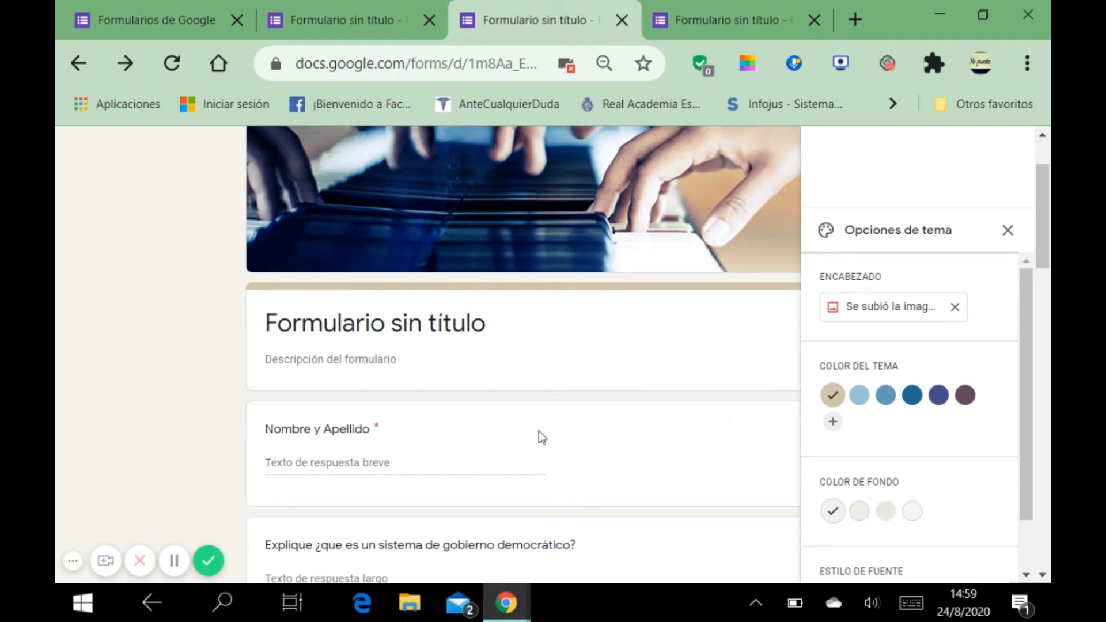
left_click(859, 396)
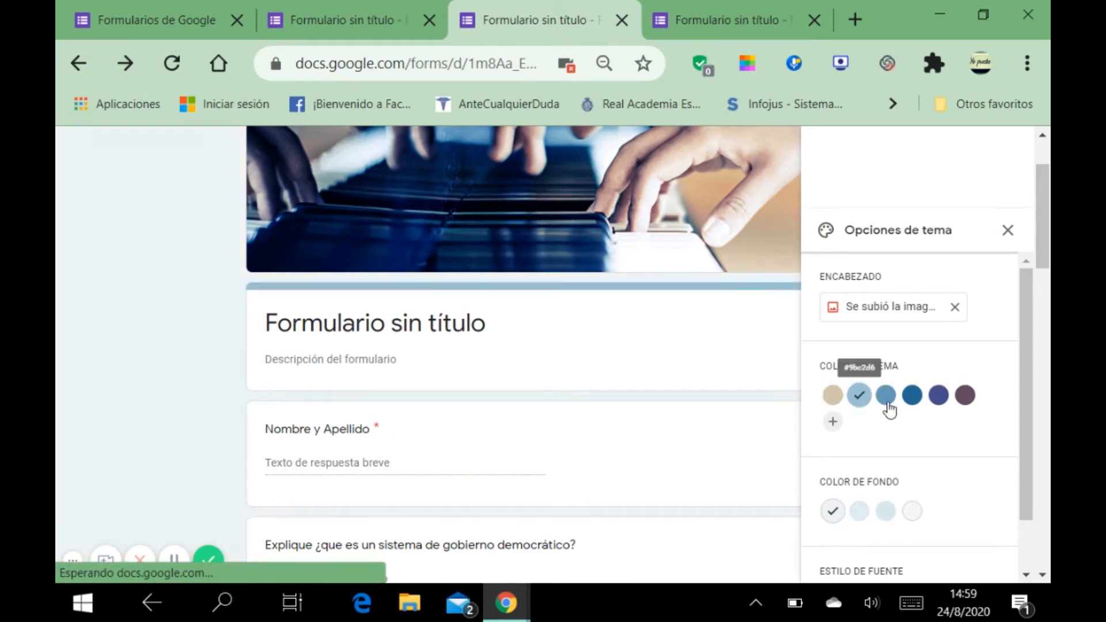
left_click(886, 396)
left_click(912, 401)
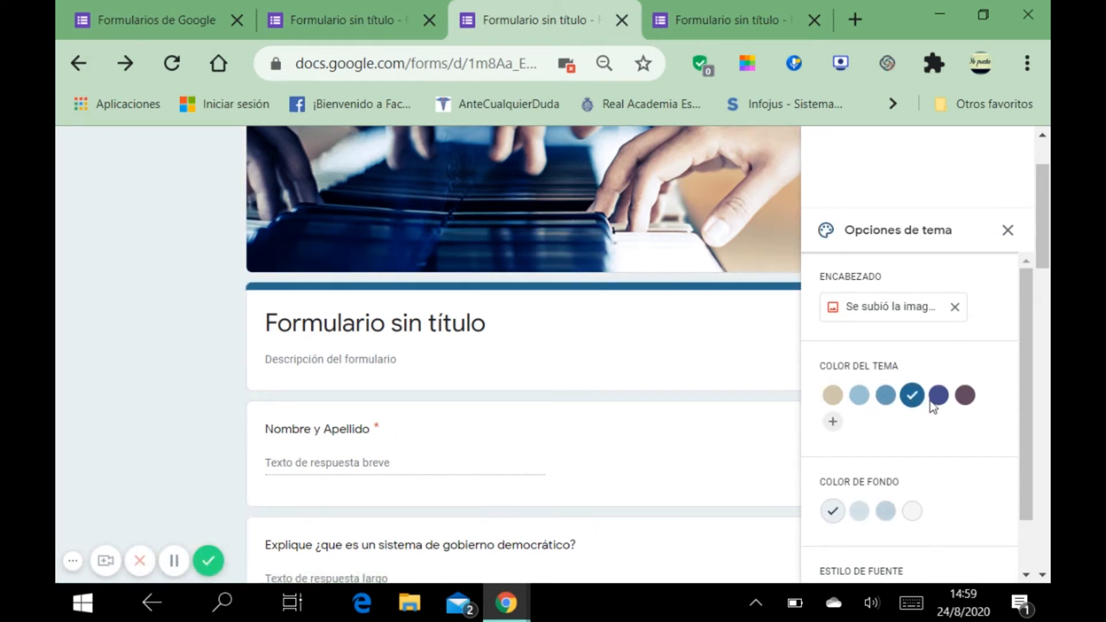
left_click(940, 403)
left_click(963, 403)
scroll(903, 423, "down", 1)
left_click(888, 459)
Step: Change the form font style to Decorativo and close the theme options
scroll(903, 463, "down", 3)
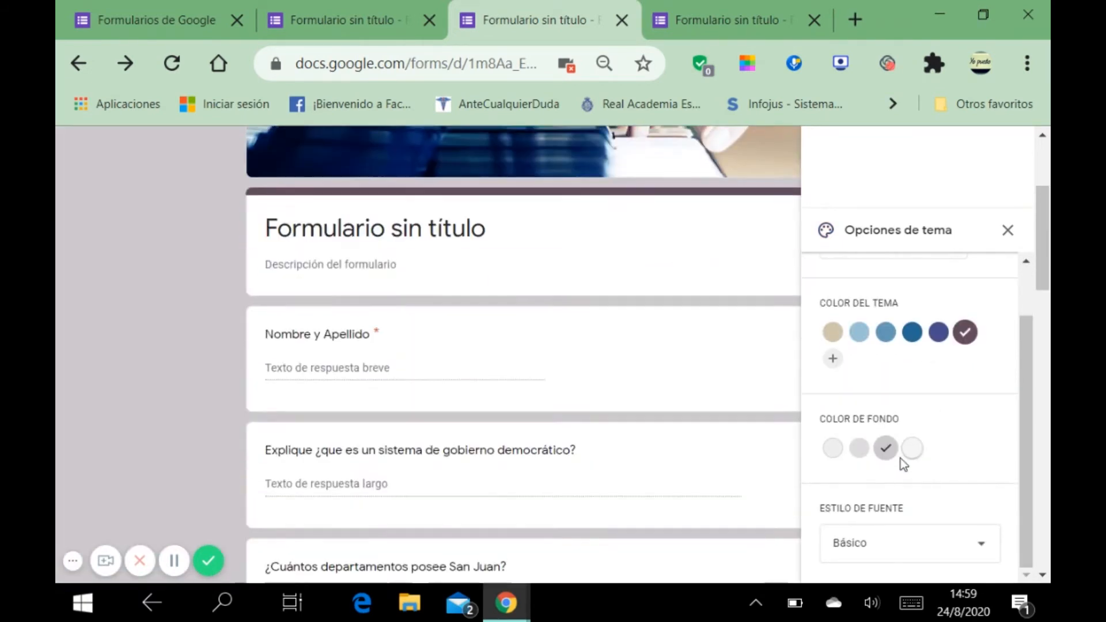
left_click(980, 542)
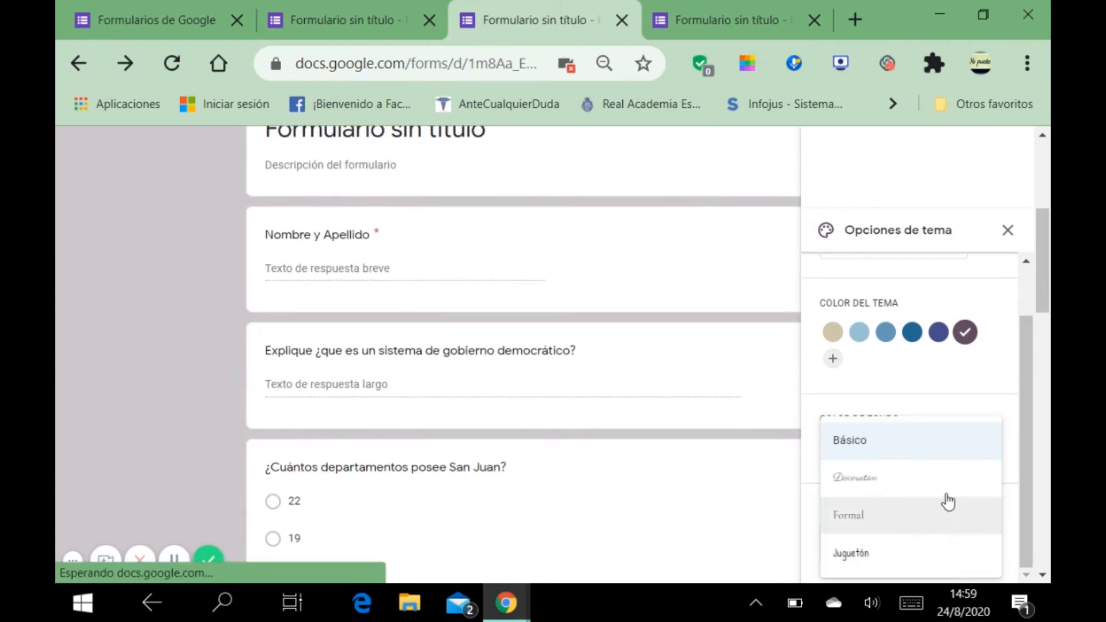
left_click(894, 517)
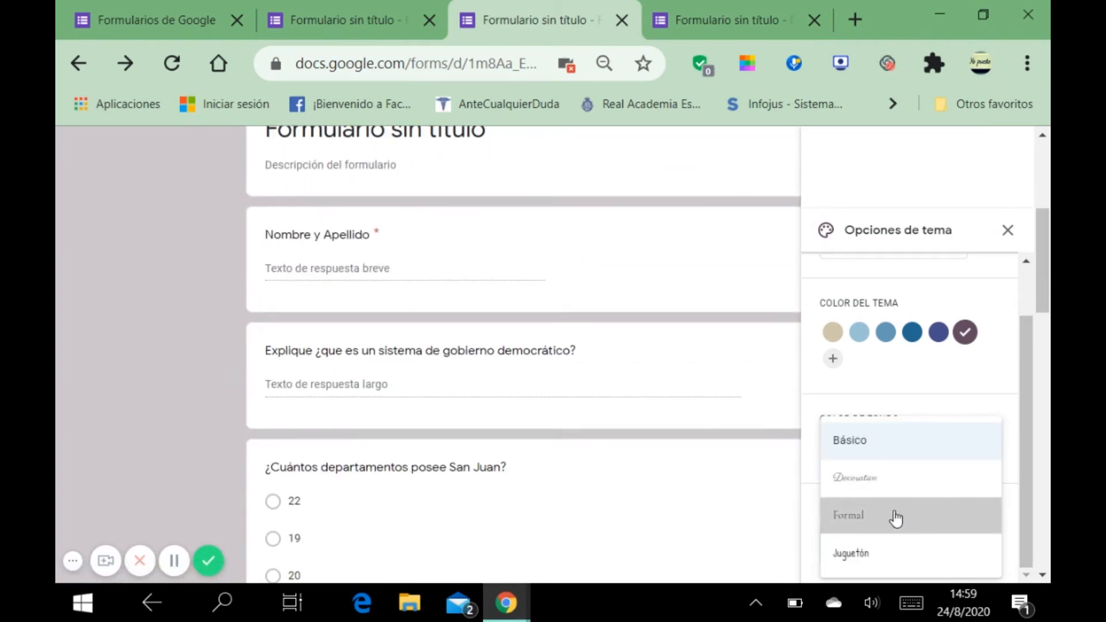
scroll(925, 517, "down", 3)
left_click(992, 545)
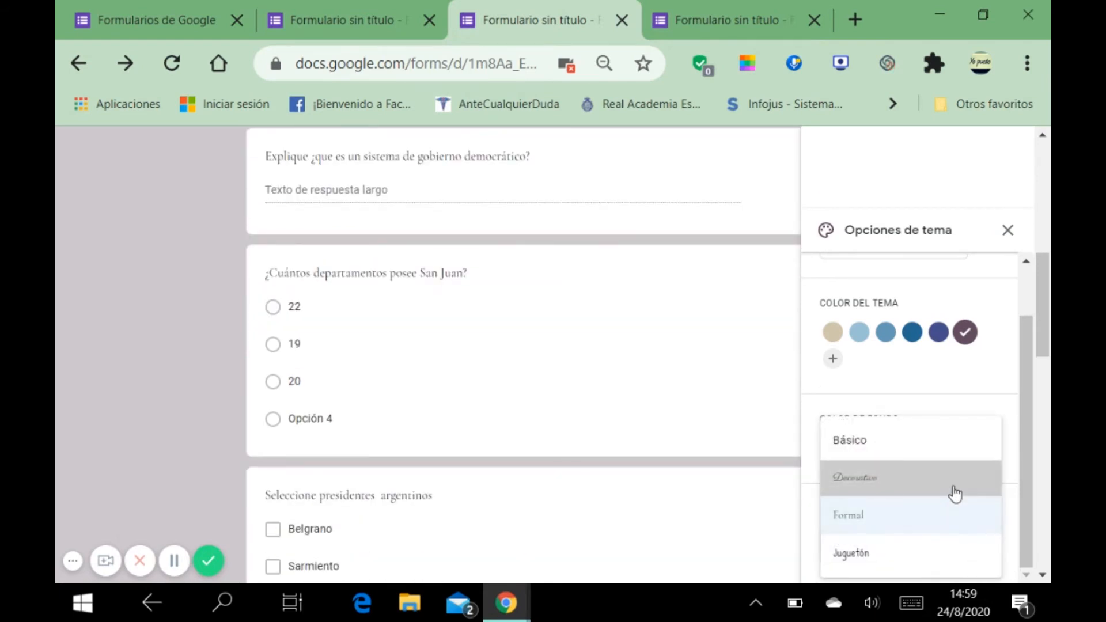
left_click(955, 491)
scroll(904, 271, "up", 3)
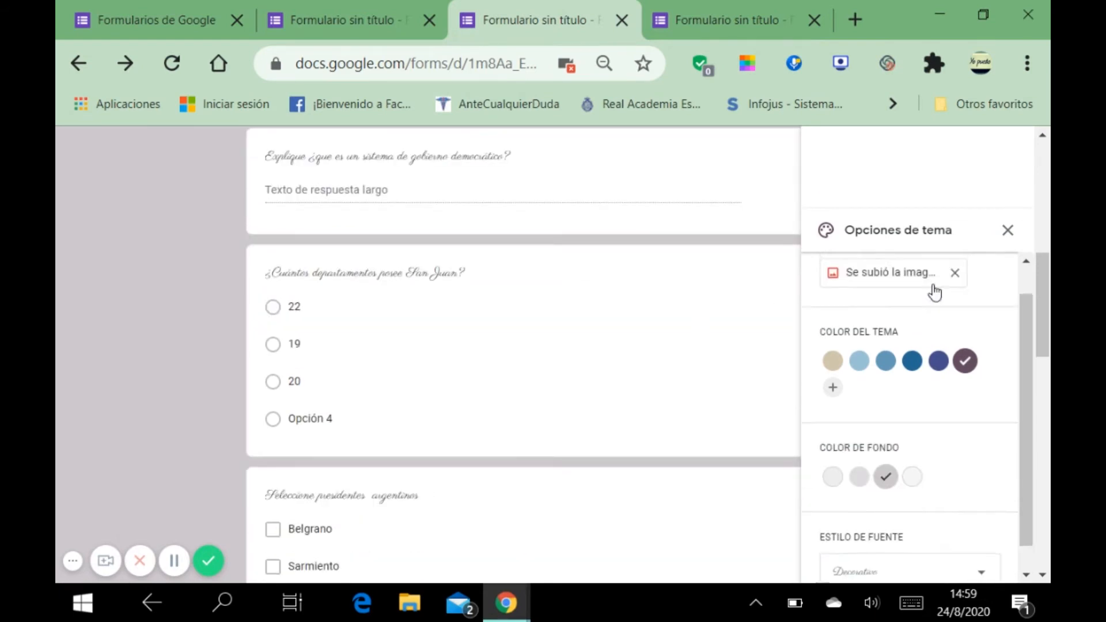
left_click(1014, 230)
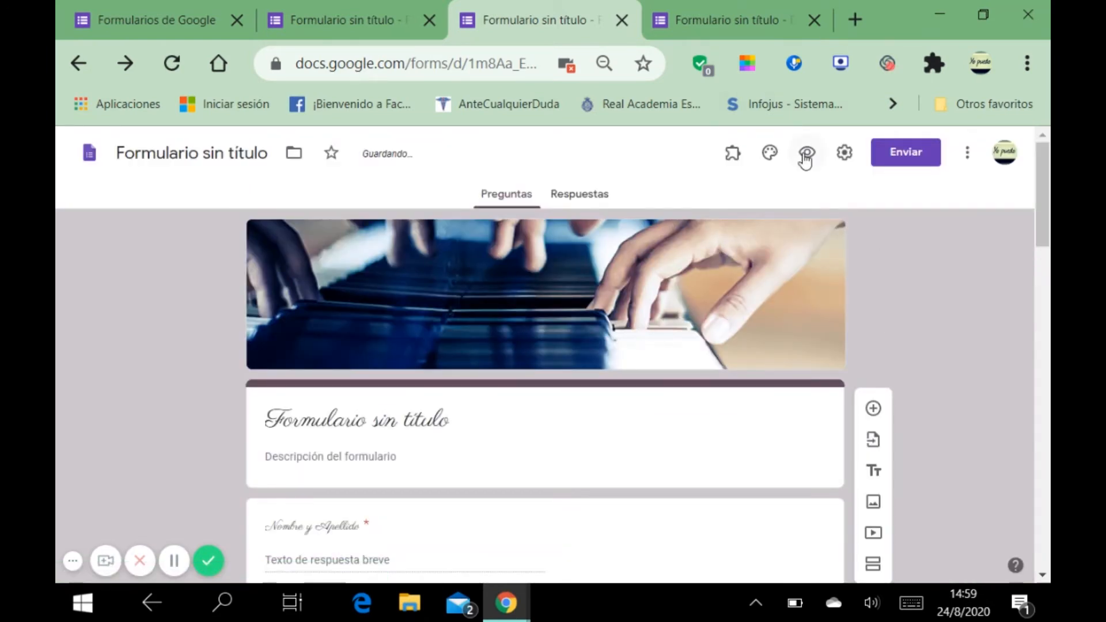
Step: Open the form preview and click into the name and democracy answer fields
left_click(805, 154)
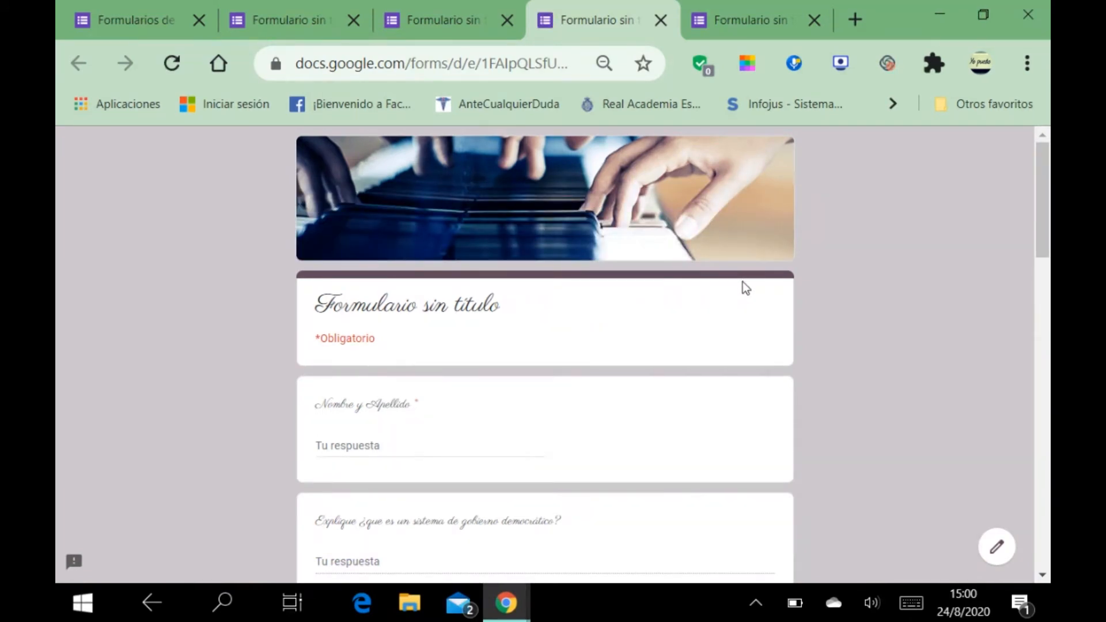
scroll(744, 291, "down", 1)
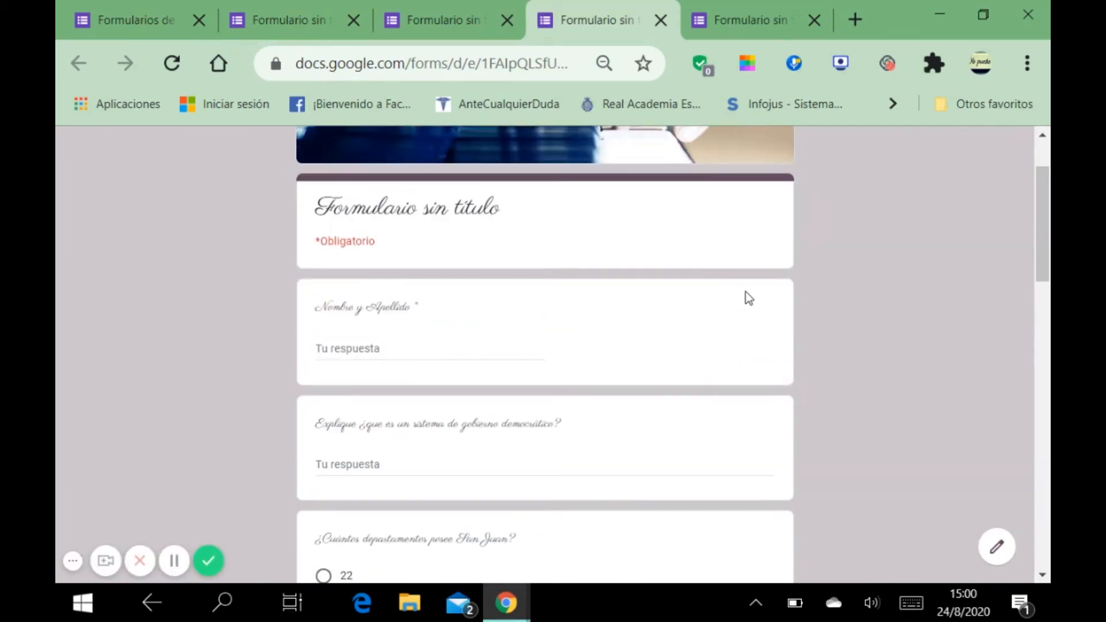
scroll(728, 308, "down", 1)
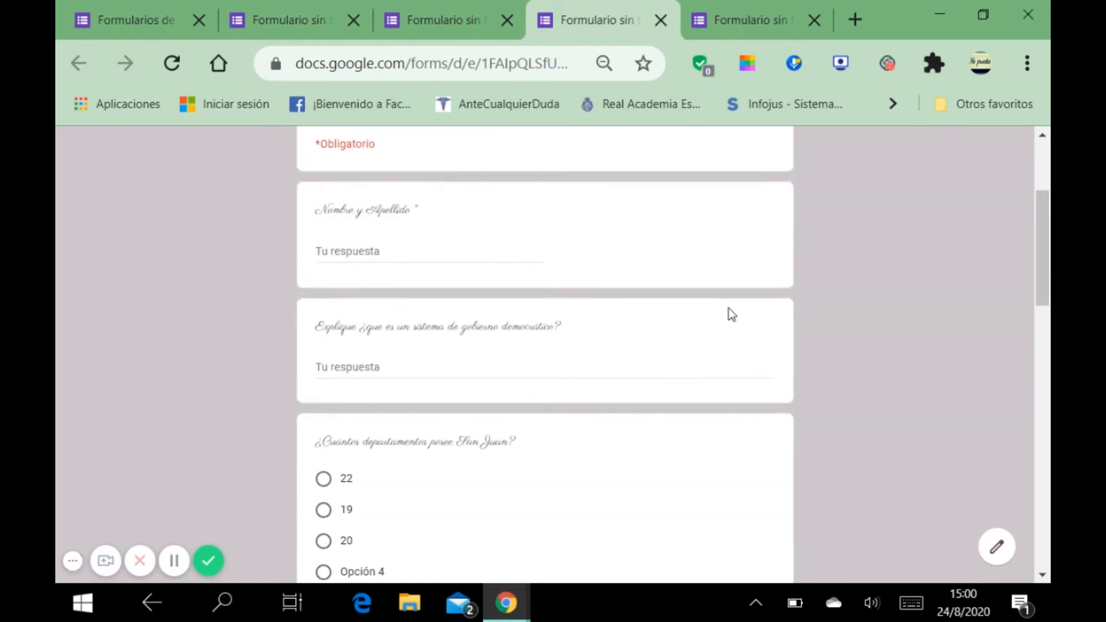
left_click(73, 561)
scroll(374, 393, "down", 1)
scroll(402, 304, "up", 1)
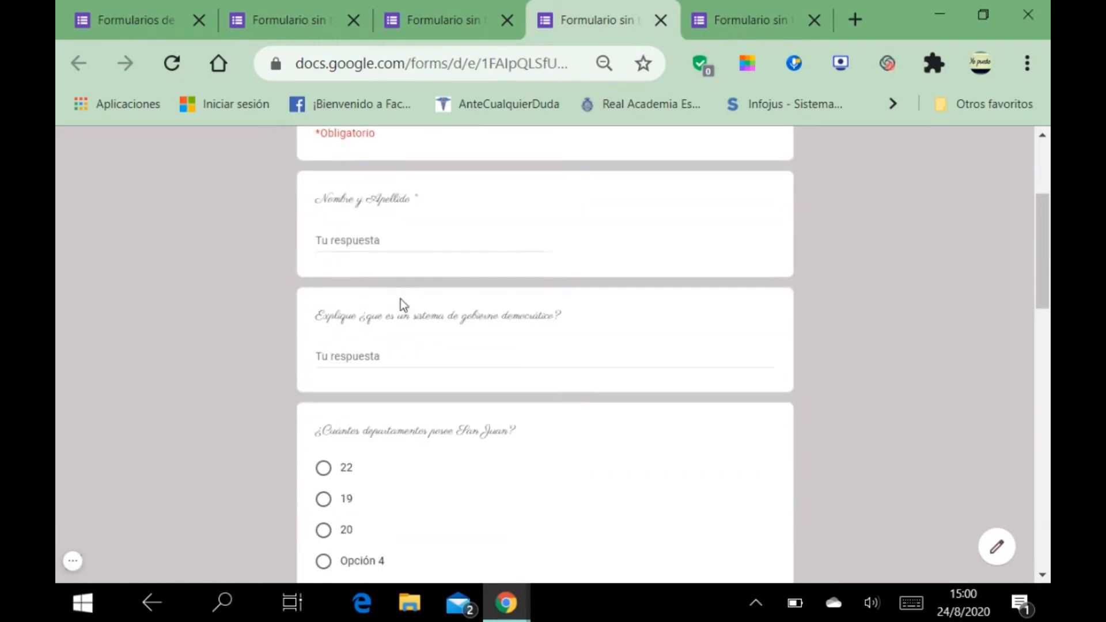
left_click(390, 252)
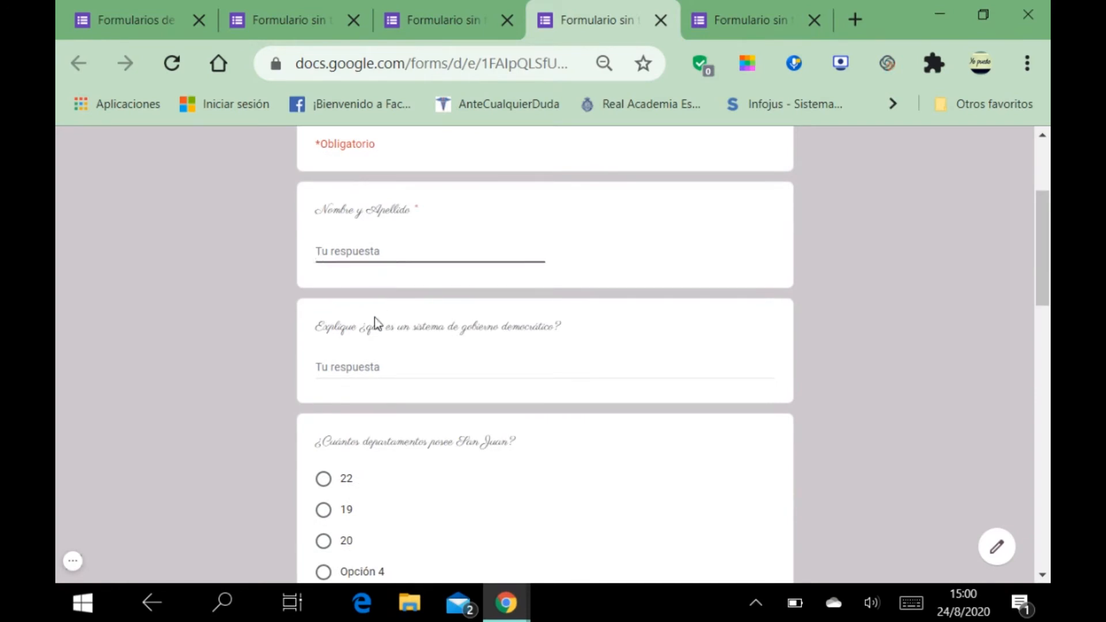
left_click(364, 370)
scroll(366, 380, "down", 2)
Step: Answer 20 for San Juan and tick Opción 6, Opción 5 and Irigoyen for presidents
left_click(324, 316)
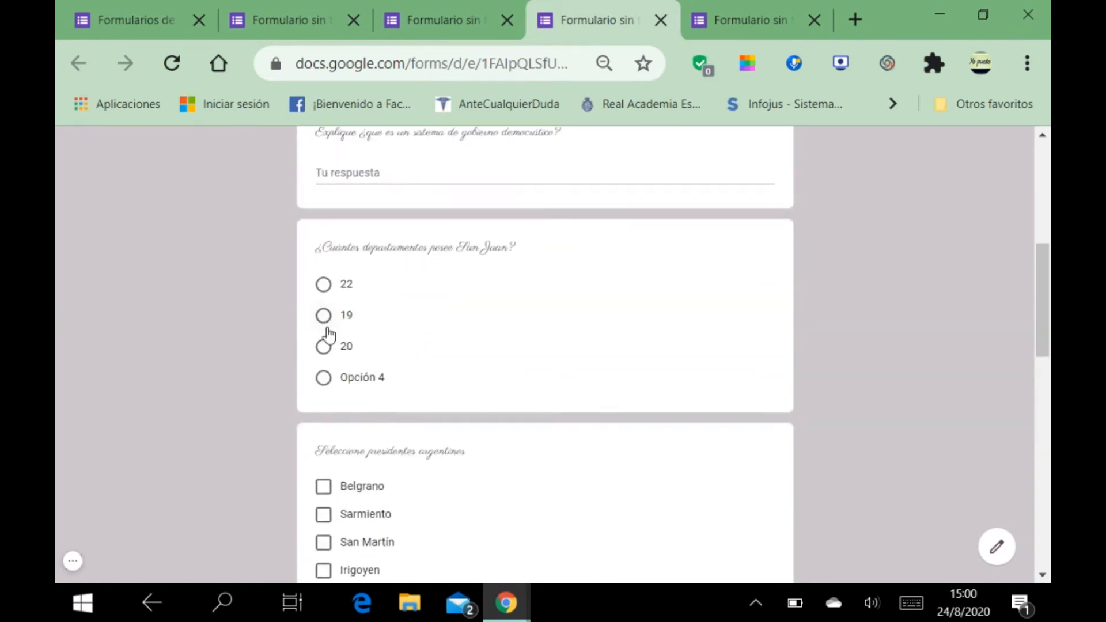
left_click(325, 349)
scroll(369, 415, "down", 3)
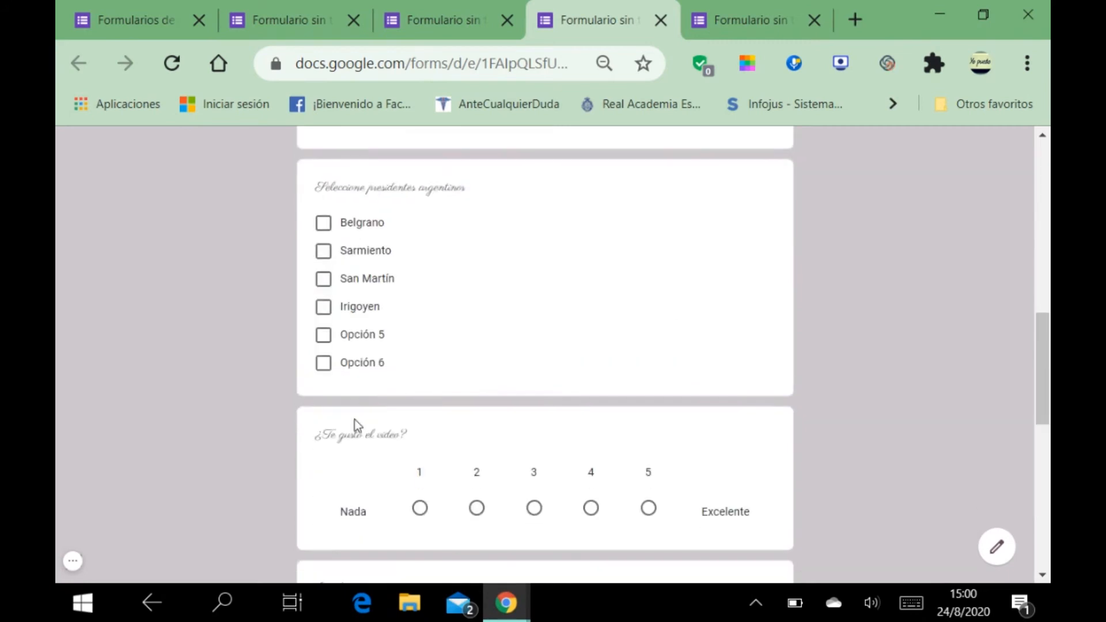
left_click(325, 362)
left_click(323, 335)
left_click(324, 308)
scroll(388, 382, "down", 3)
Step: Rate the video 3, classify Plásticos in the grid, answer Verdadero, then return to the editor
left_click(534, 218)
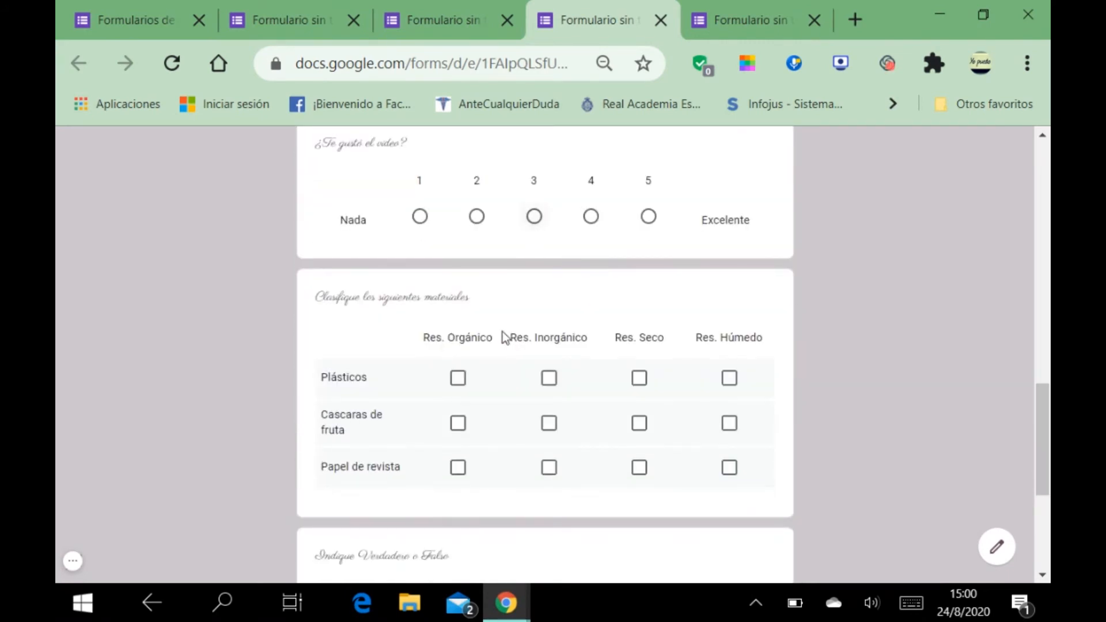
left_click(461, 409)
left_click(549, 410)
scroll(569, 441, "down", 4)
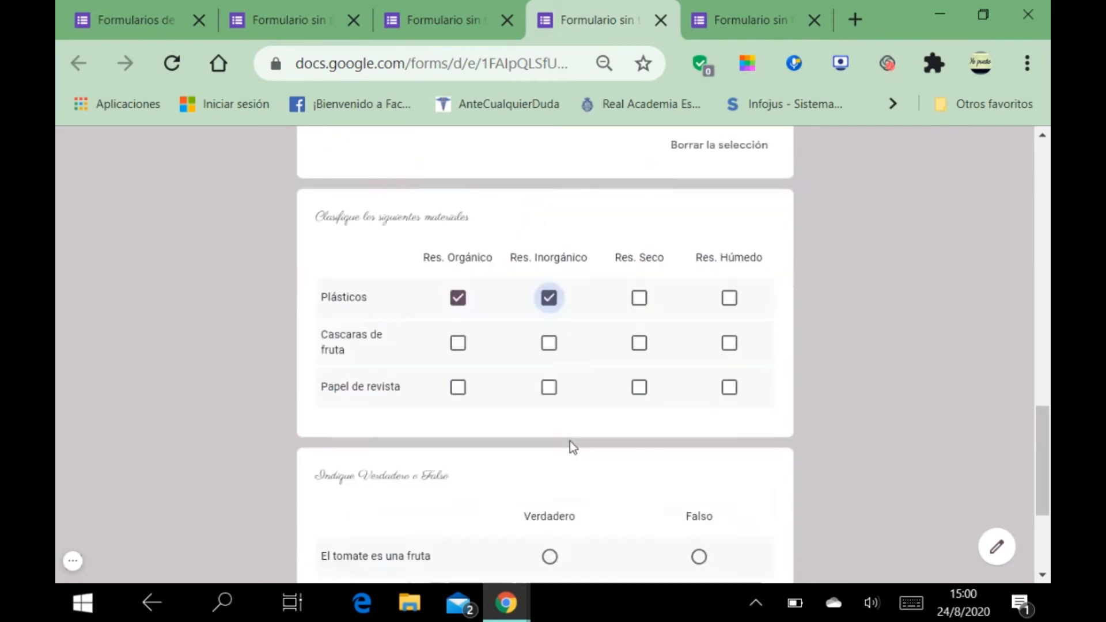
left_click(558, 386)
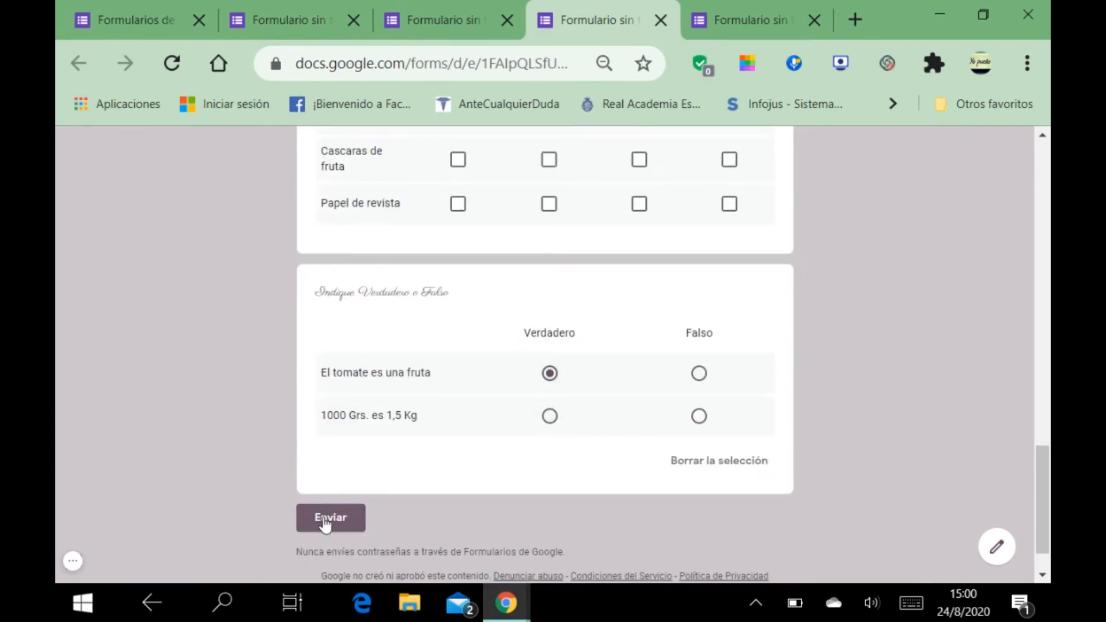
scroll(422, 450, "up", 15)
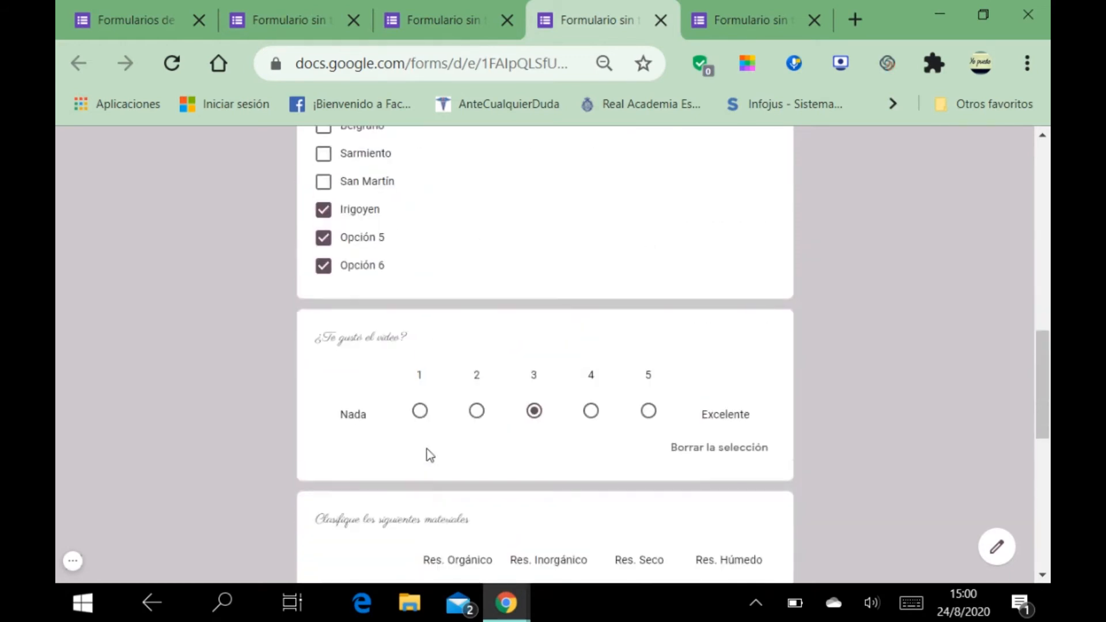
left_click(455, 8)
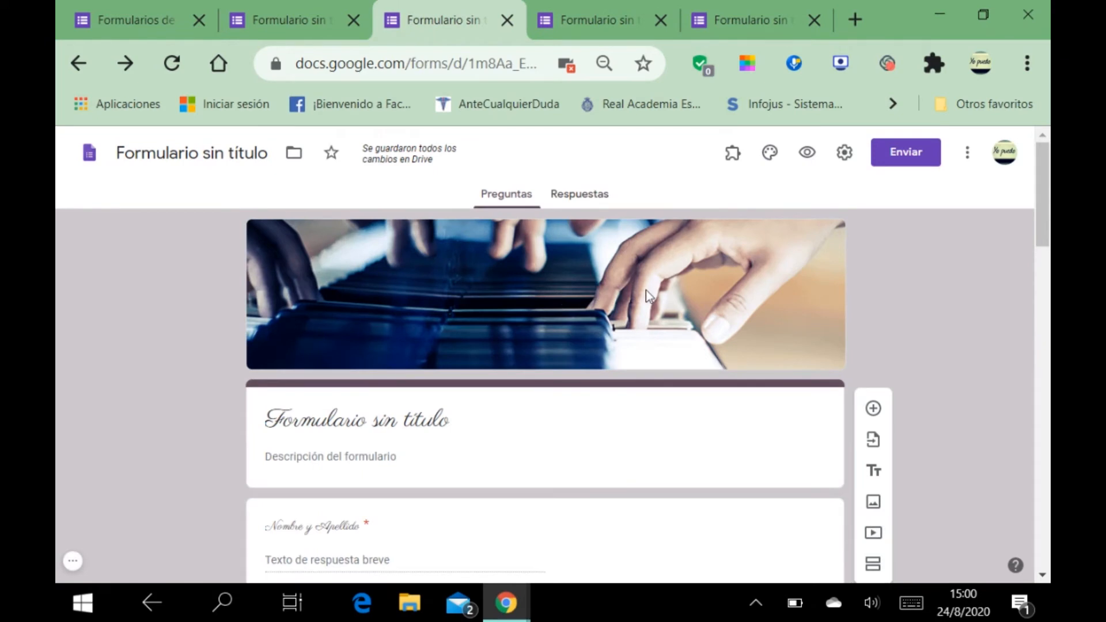
scroll(642, 295, "down", 3)
scroll(748, 300, "up", 3)
Step: In form settings, toggle e-mail address collection on then off, and show the Presentación tab
left_click(845, 155)
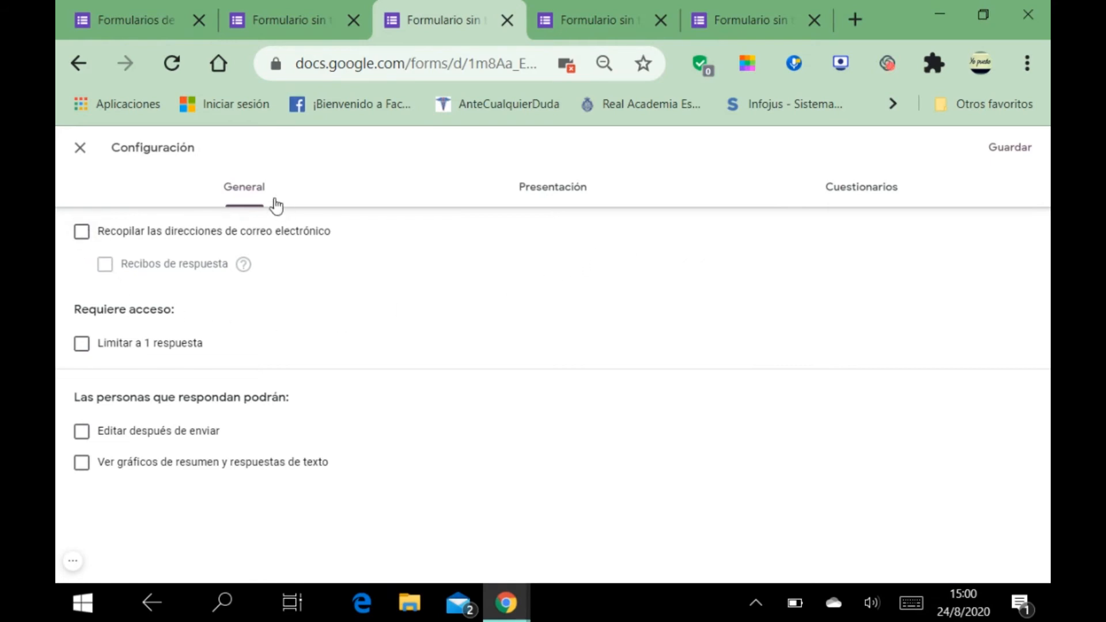
left_click(82, 233)
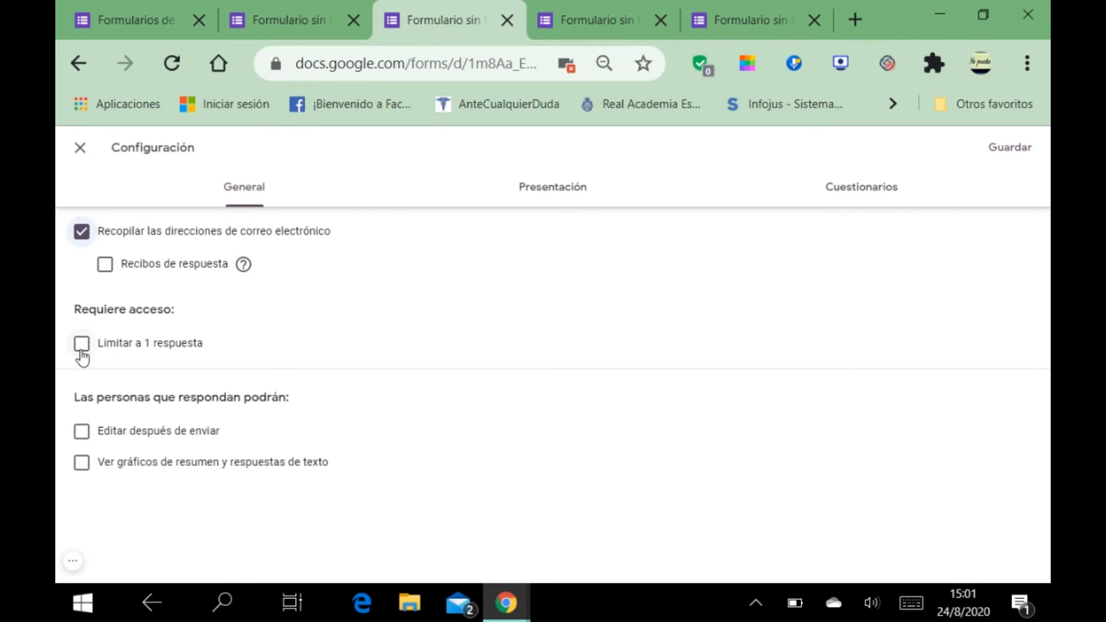
left_click(81, 231)
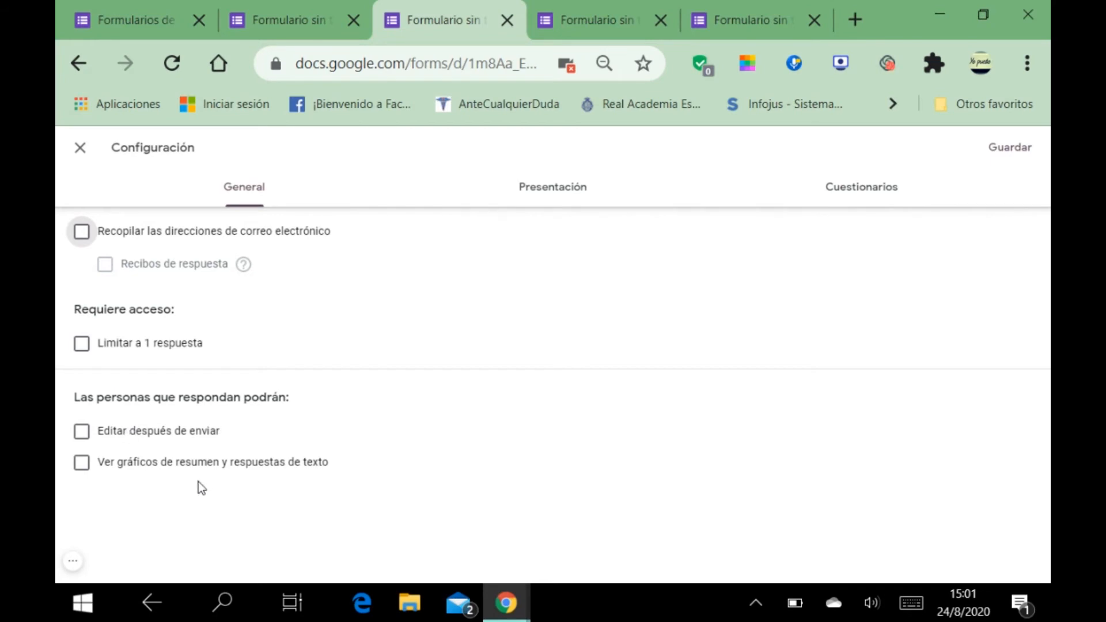
left_click(541, 188)
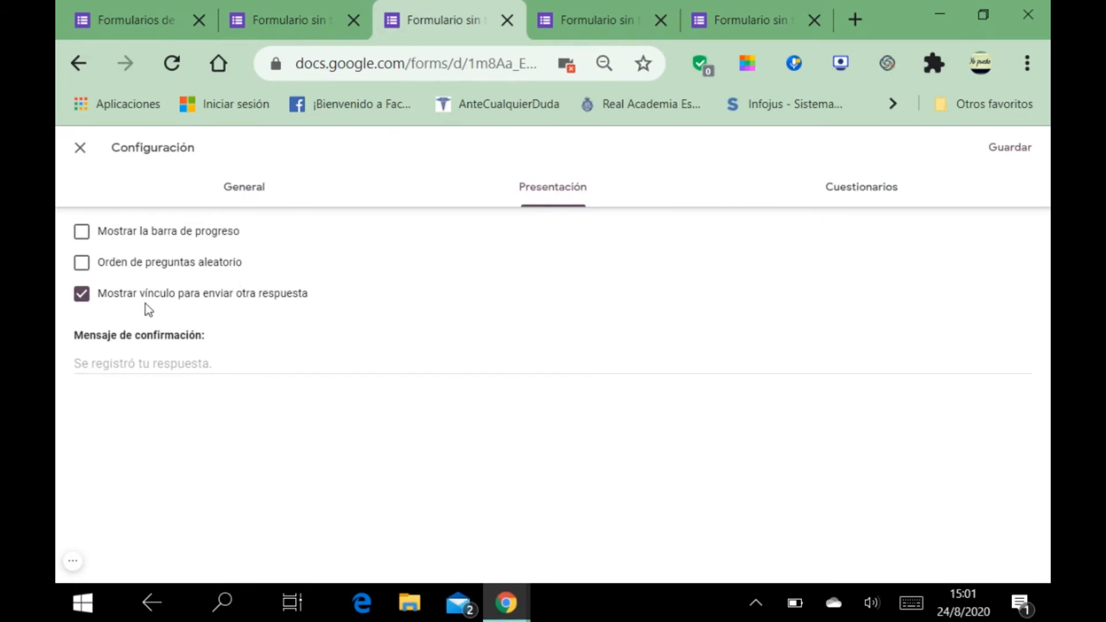
Step: Toggle random question order on then off, leaving it unshuffled, and show the Cuestionarios tab
left_click(85, 268)
left_click(82, 263)
left_click(842, 191)
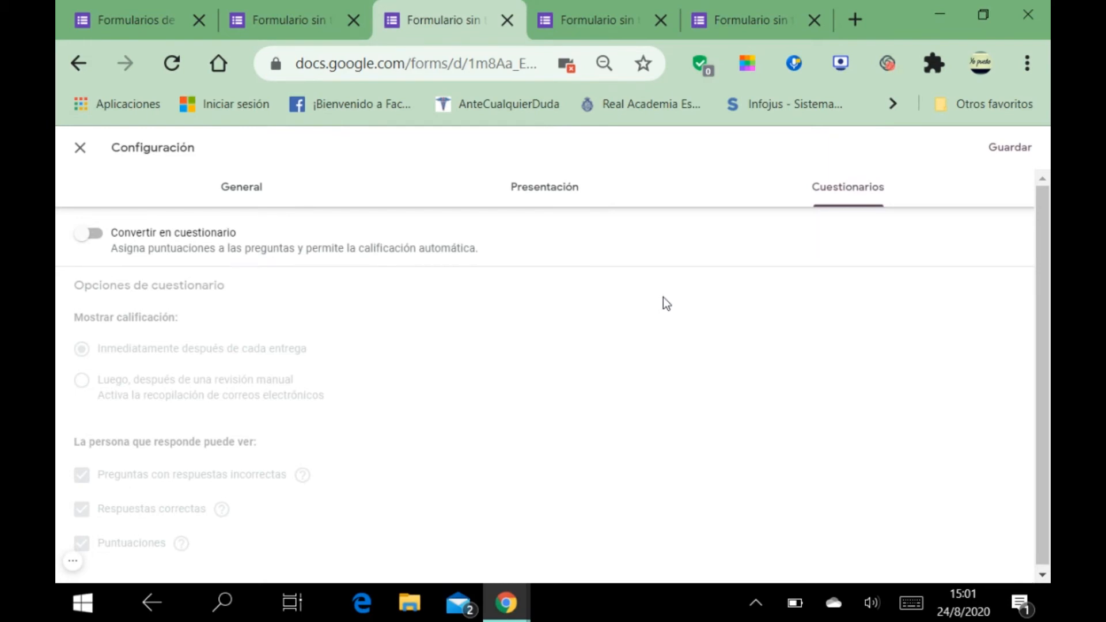
Step: Switch on Convertir en cuestionario and save the settings with Guardar
left_click(95, 235)
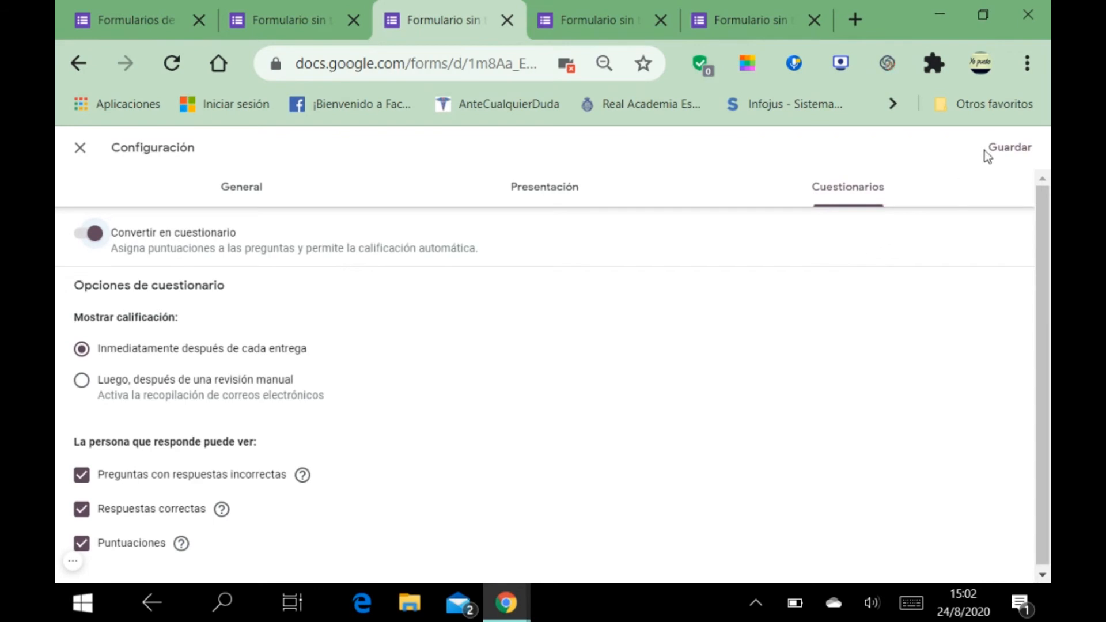
left_click(1009, 151)
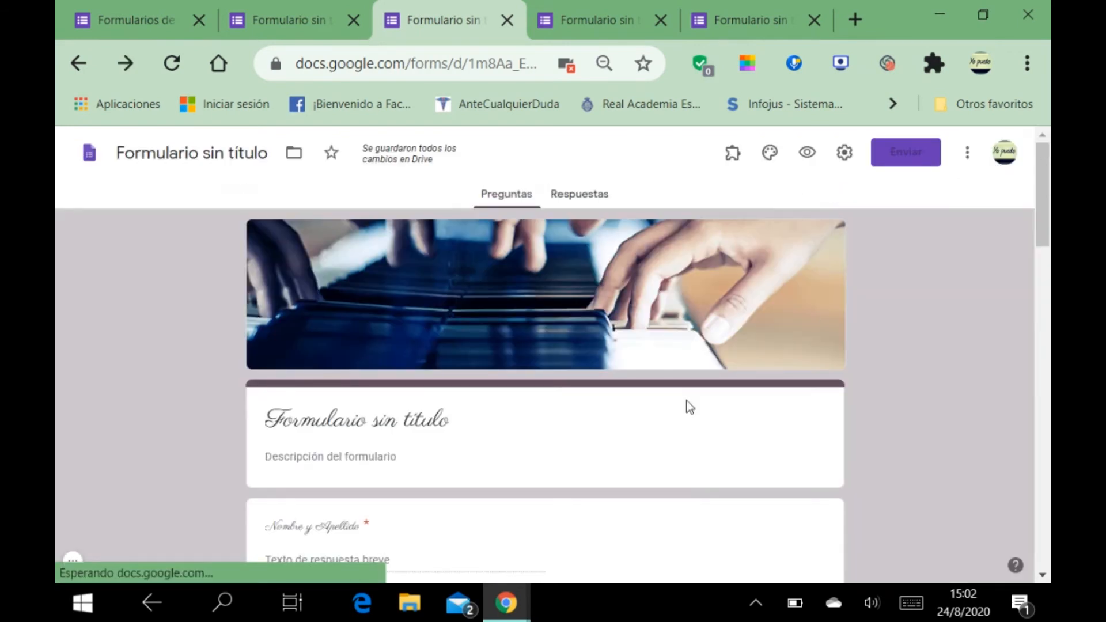
Step: In the San Juan question's answer key, mark 19 correct and set it to 1 point
scroll(617, 459, "down", 8)
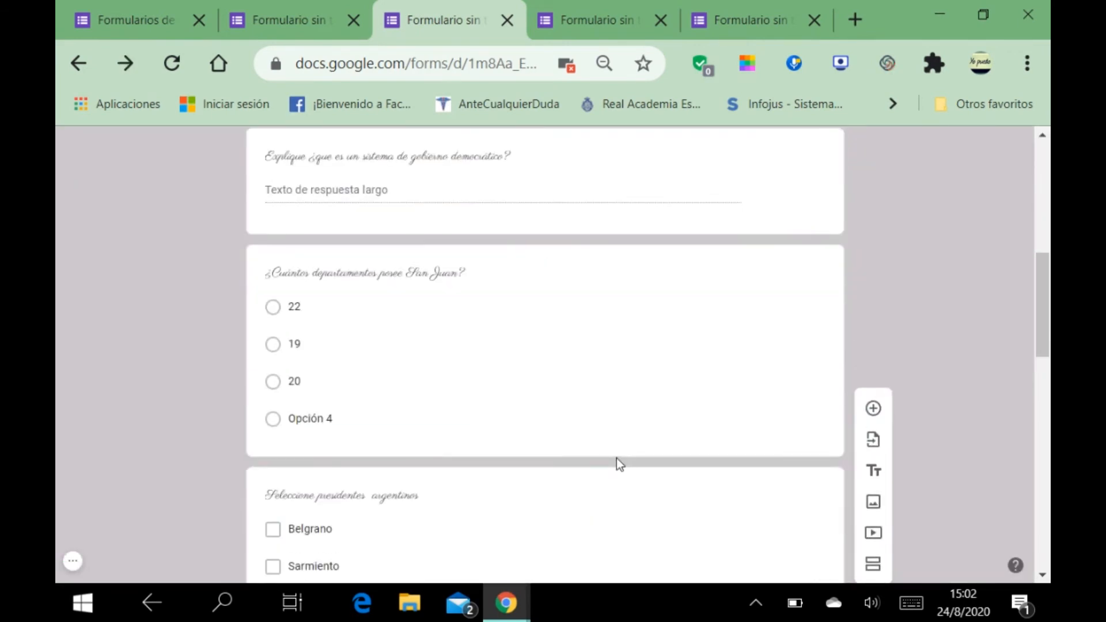
left_click(394, 337)
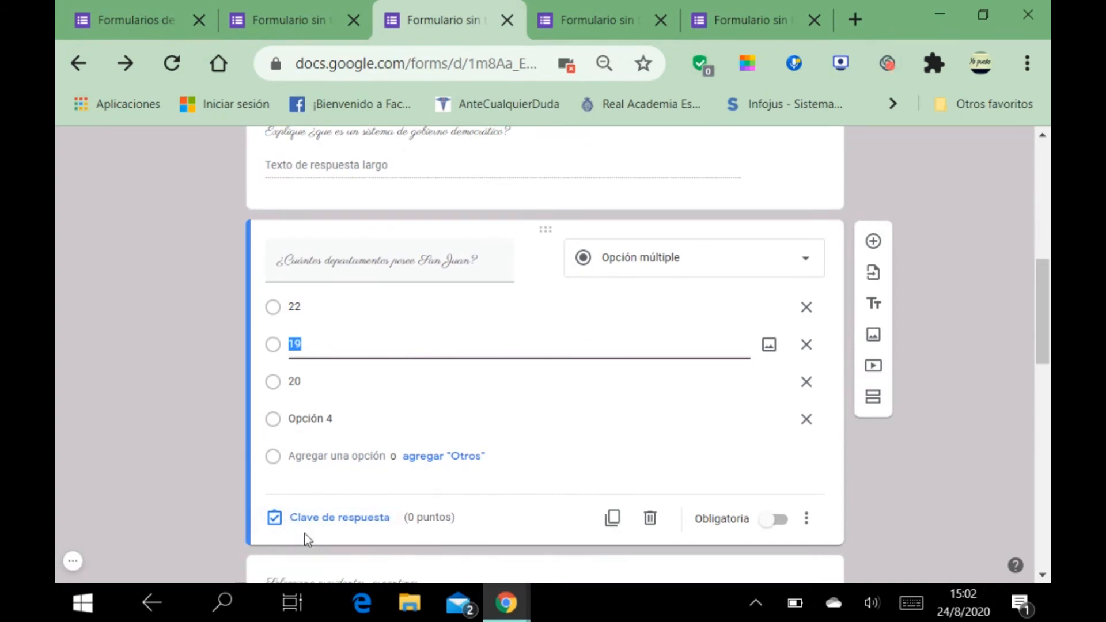
left_click(332, 518)
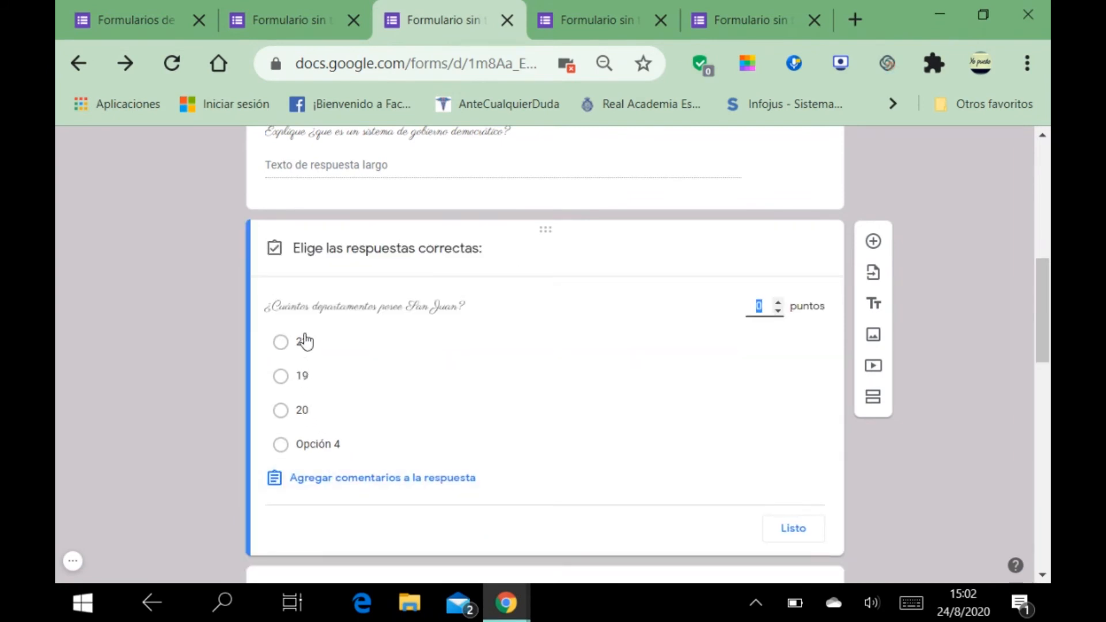
left_click(281, 383)
left_click(281, 383)
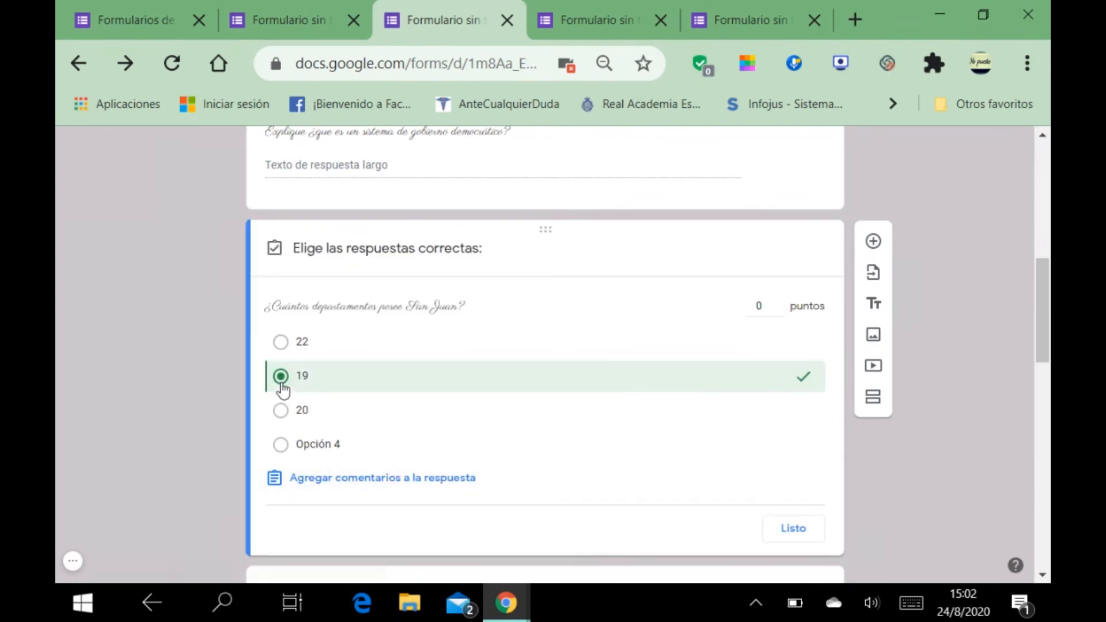
left_click(778, 302)
left_click(791, 529)
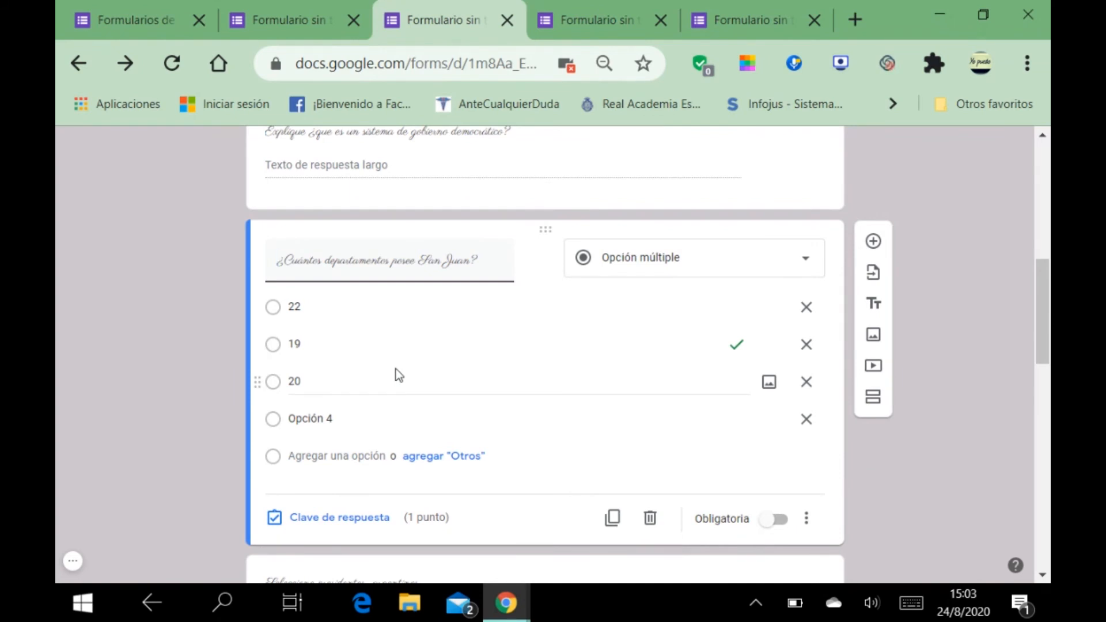
scroll(398, 374, "down", 7)
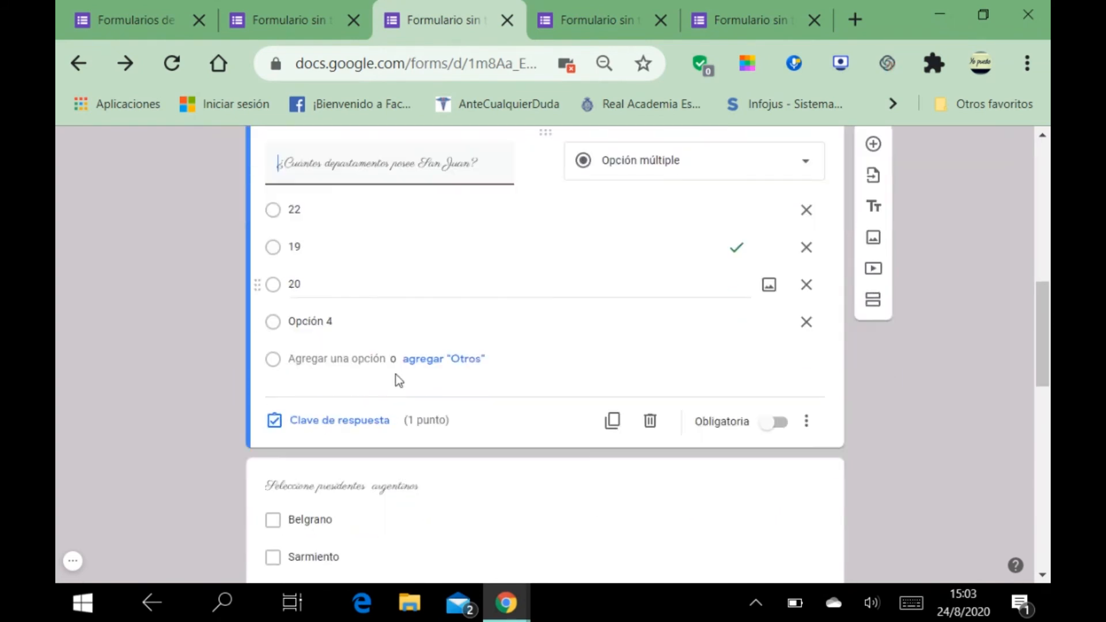
Step: In the presidents question's answer key, mark Irigoyen and Sarmiento correct for 1 point
left_click(470, 323)
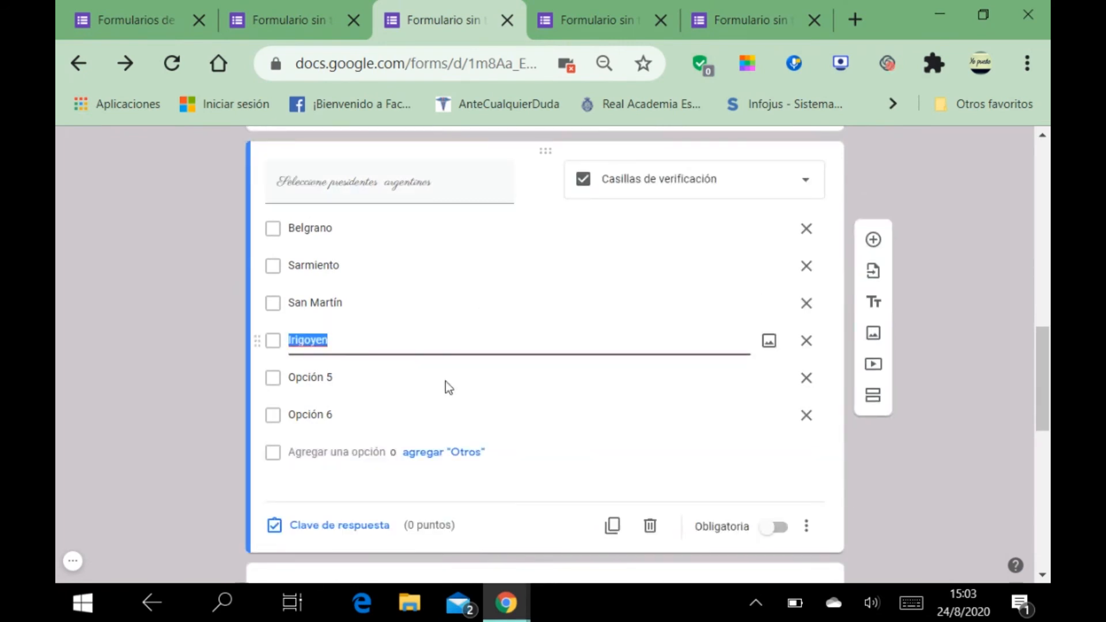
left_click(375, 525)
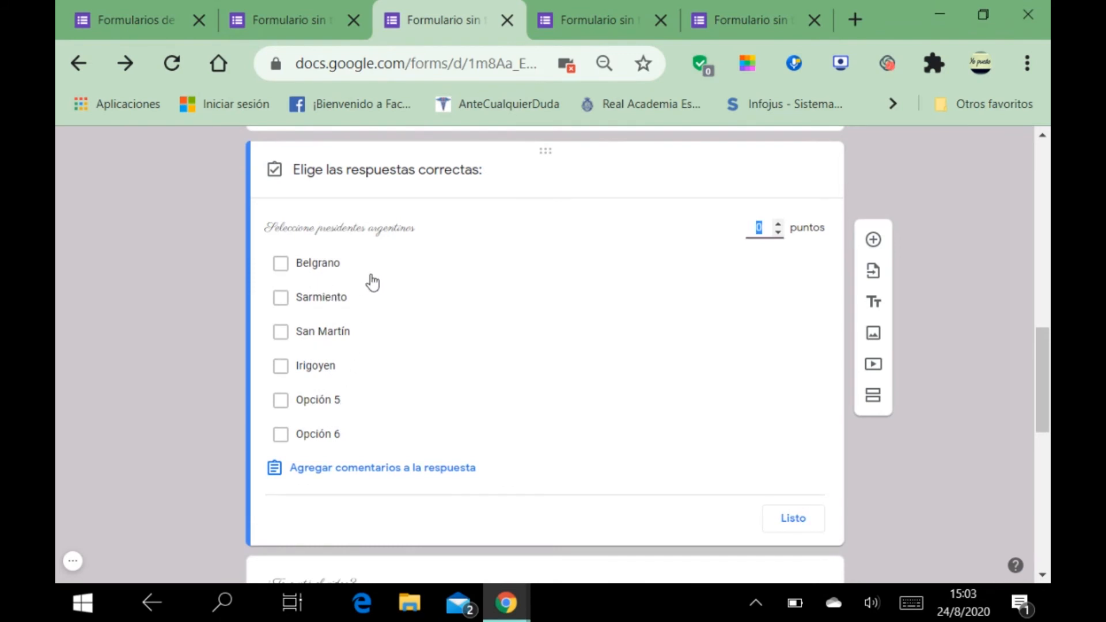
left_click(281, 369)
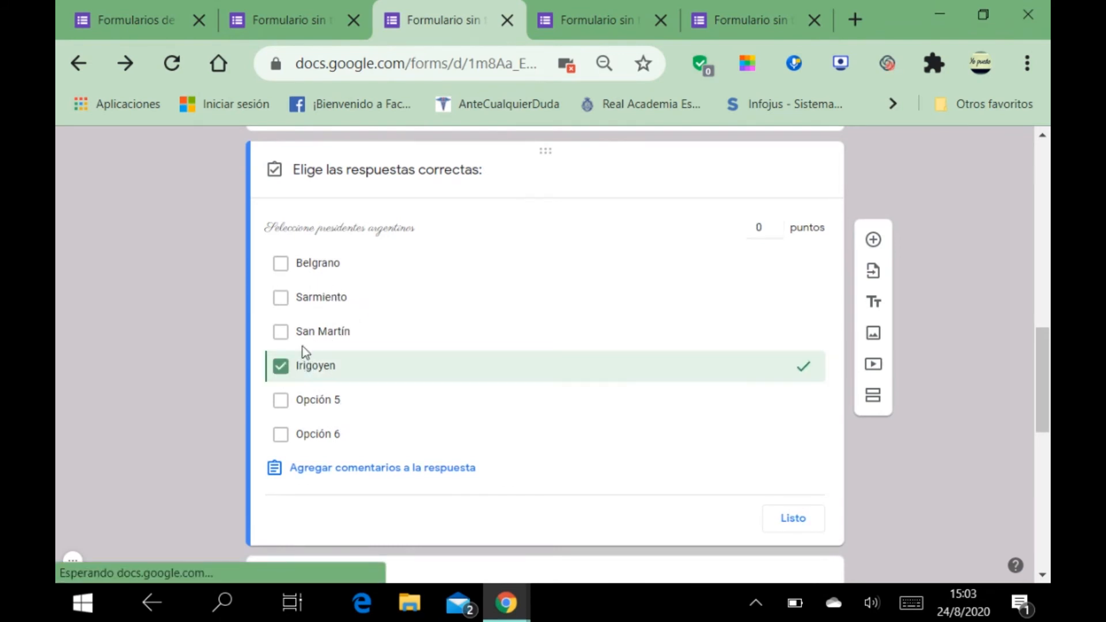
left_click(286, 303)
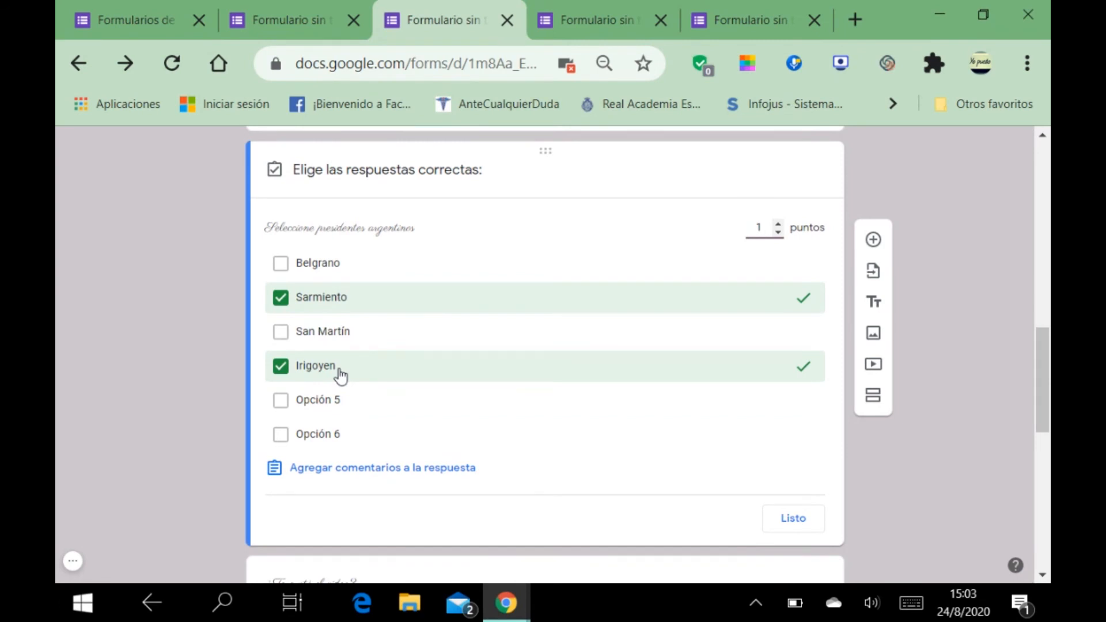
left_click(779, 233)
left_click(791, 520)
scroll(645, 358, "up", 6)
scroll(628, 321, "up", 2)
scroll(624, 333, "down", 5)
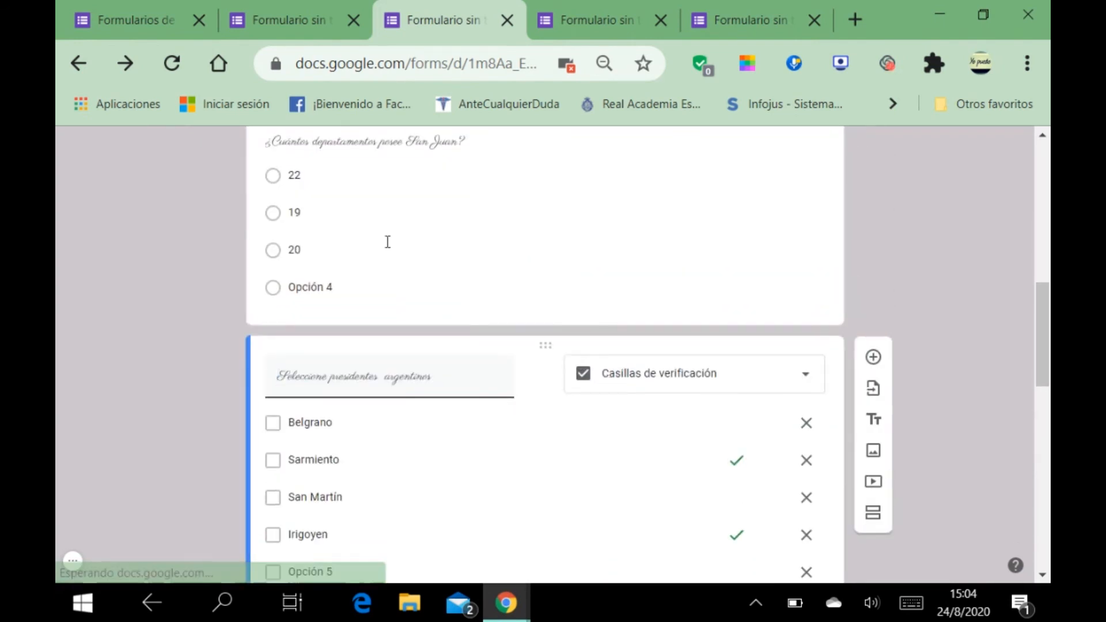
scroll(387, 254, "down", 2)
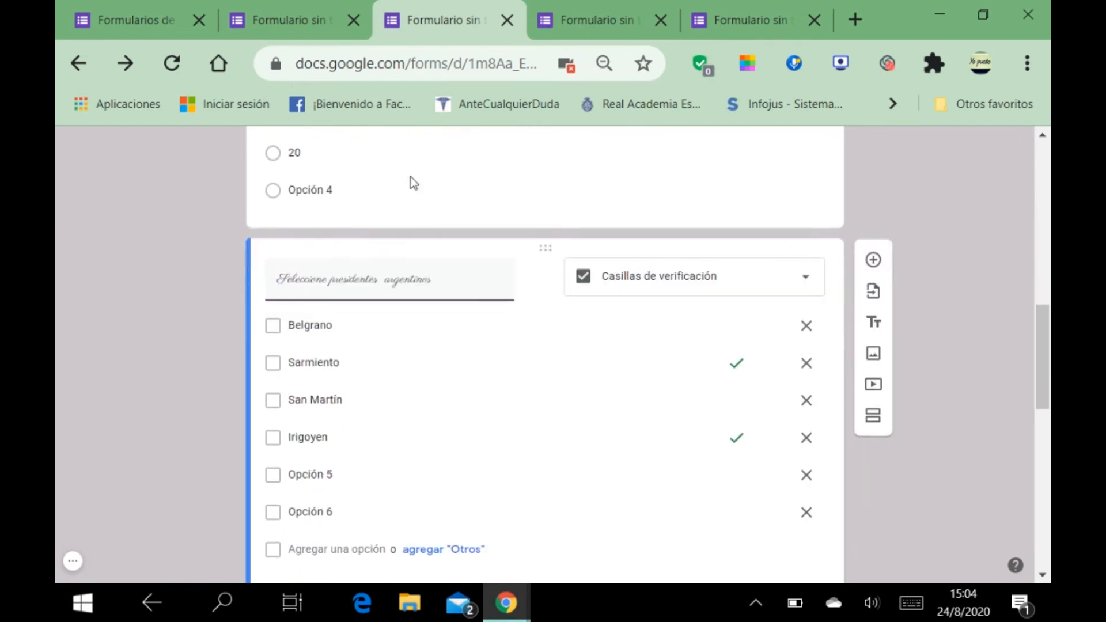
scroll(361, 380, "down", 3)
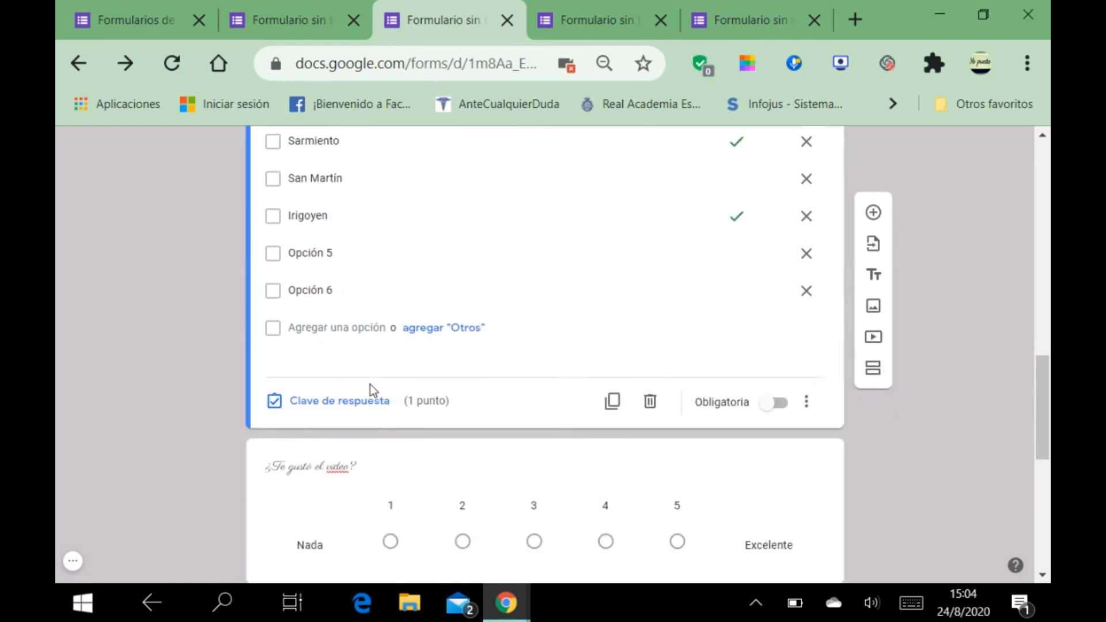
scroll(370, 384, "down", 3)
scroll(453, 444, "down", 5)
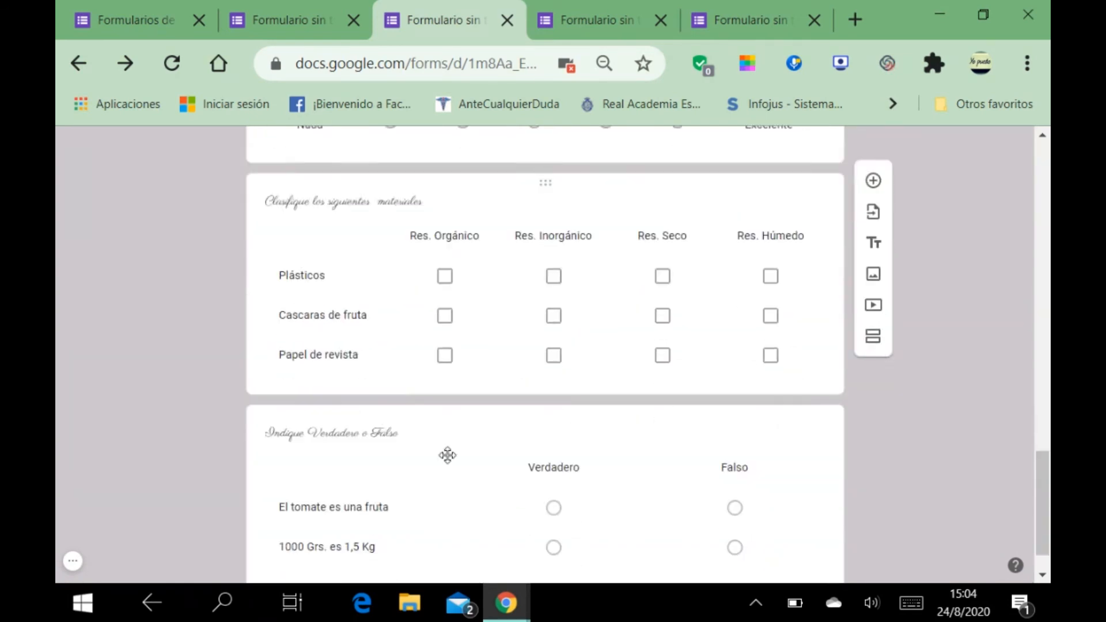
scroll(445, 458, "up", 1)
scroll(444, 458, "up", 18)
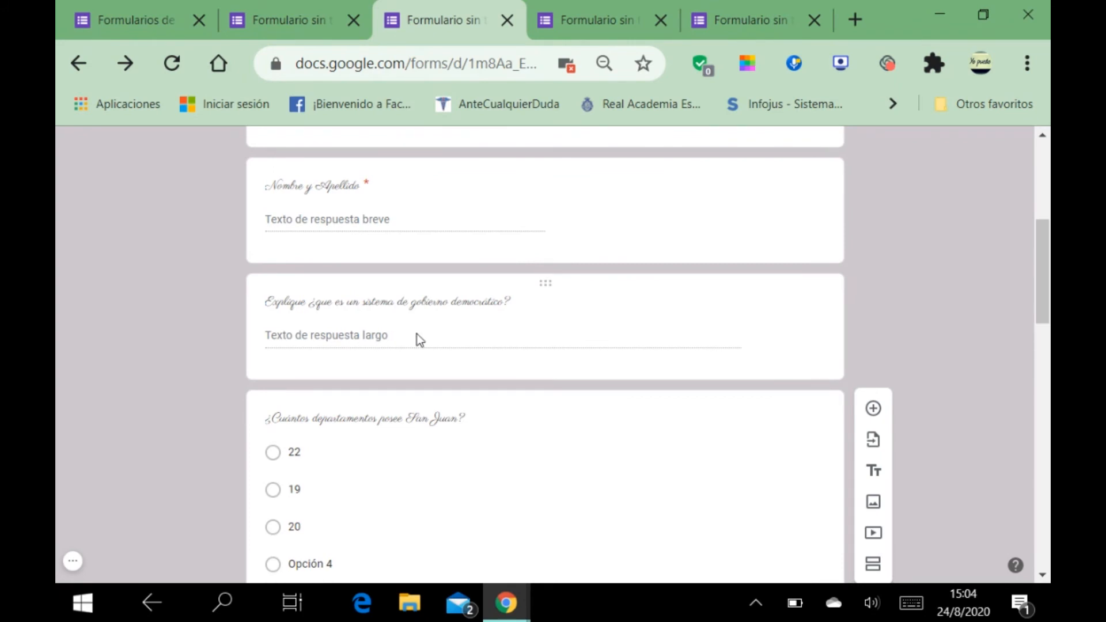
scroll(492, 340, "down", 10)
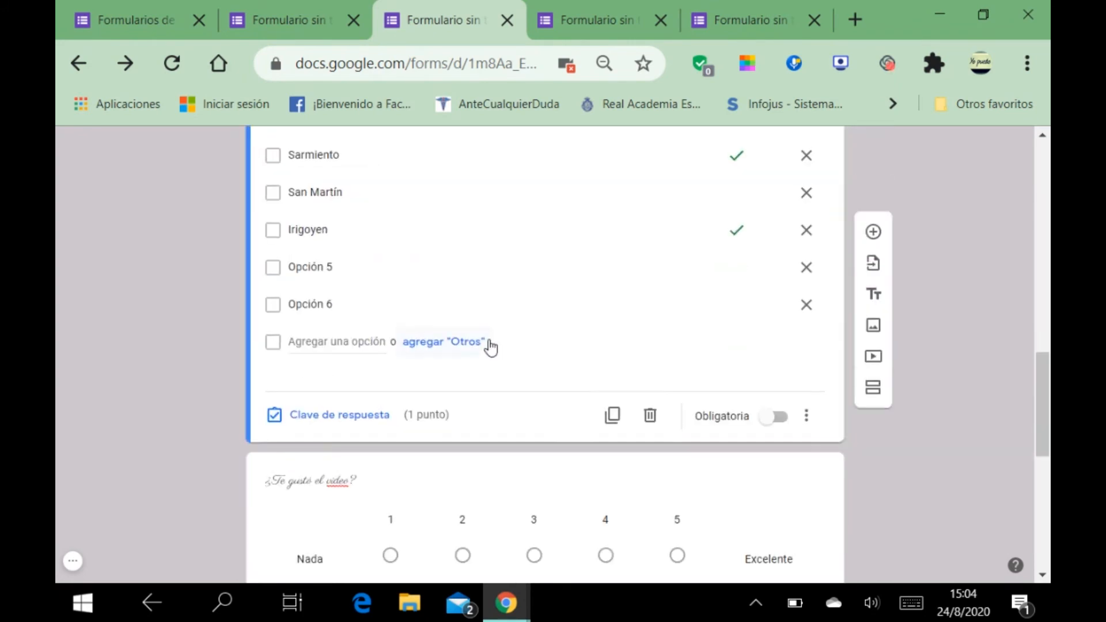
scroll(490, 340, "up", 7)
scroll(490, 340, "up", 10)
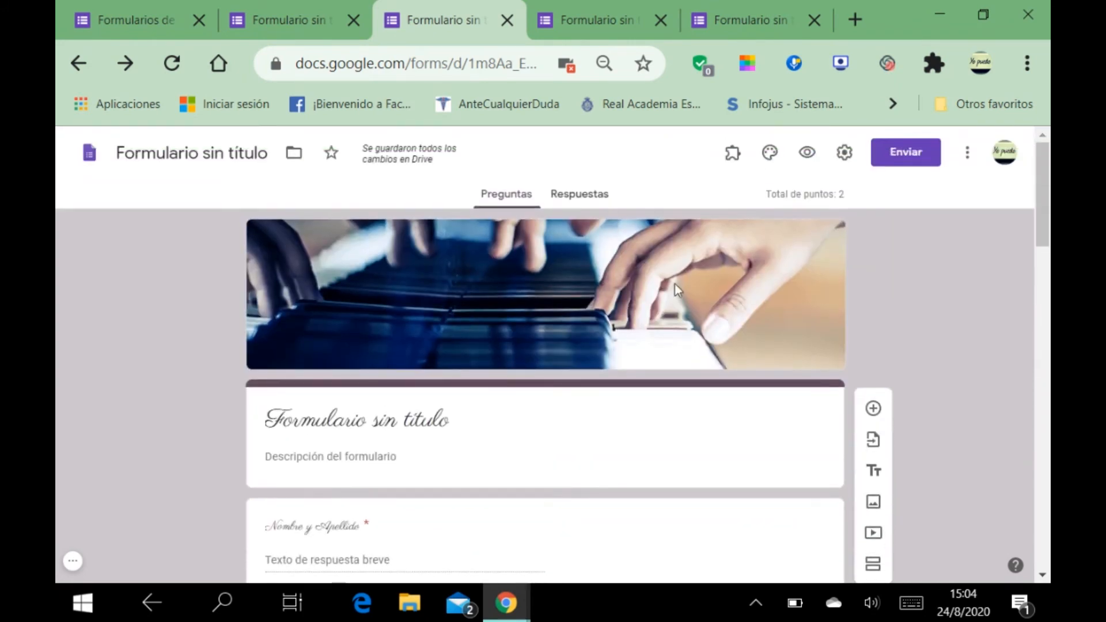
Step: Open the quiz preview, choose 19 for San Juan, and click into the Nombre y Apellido field
left_click(806, 152)
scroll(412, 324, "down", 2)
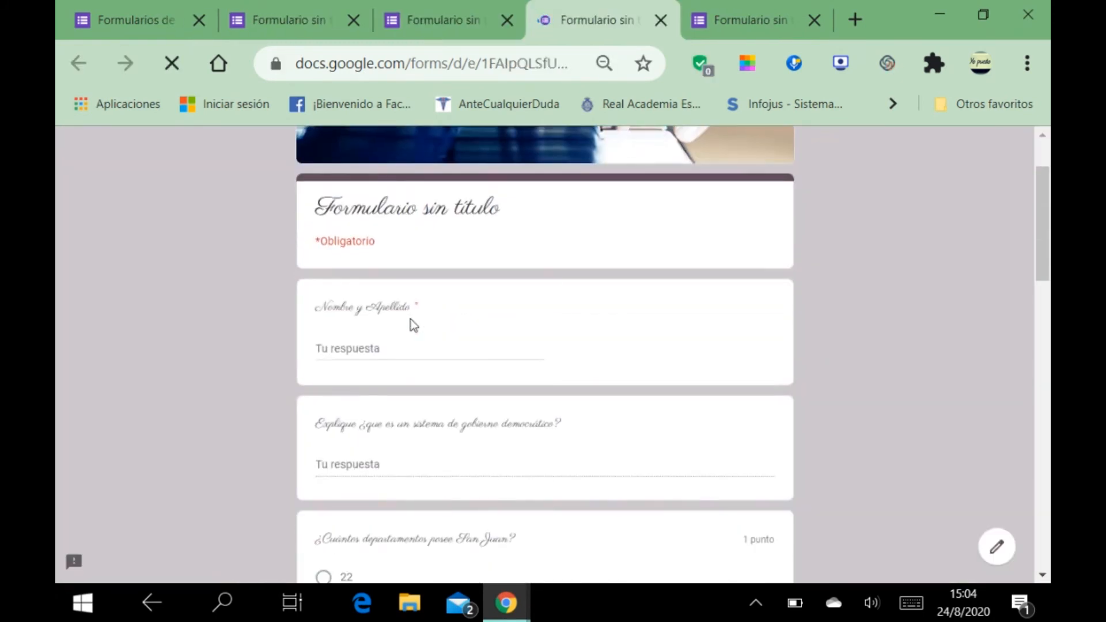
scroll(415, 304, "down", 7)
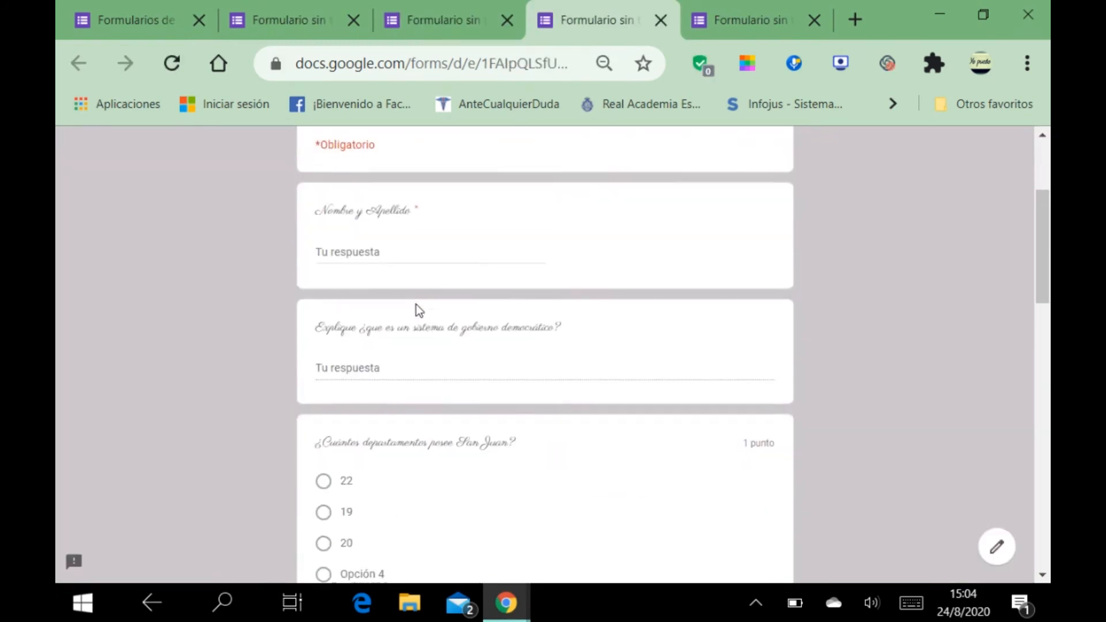
left_click(323, 220)
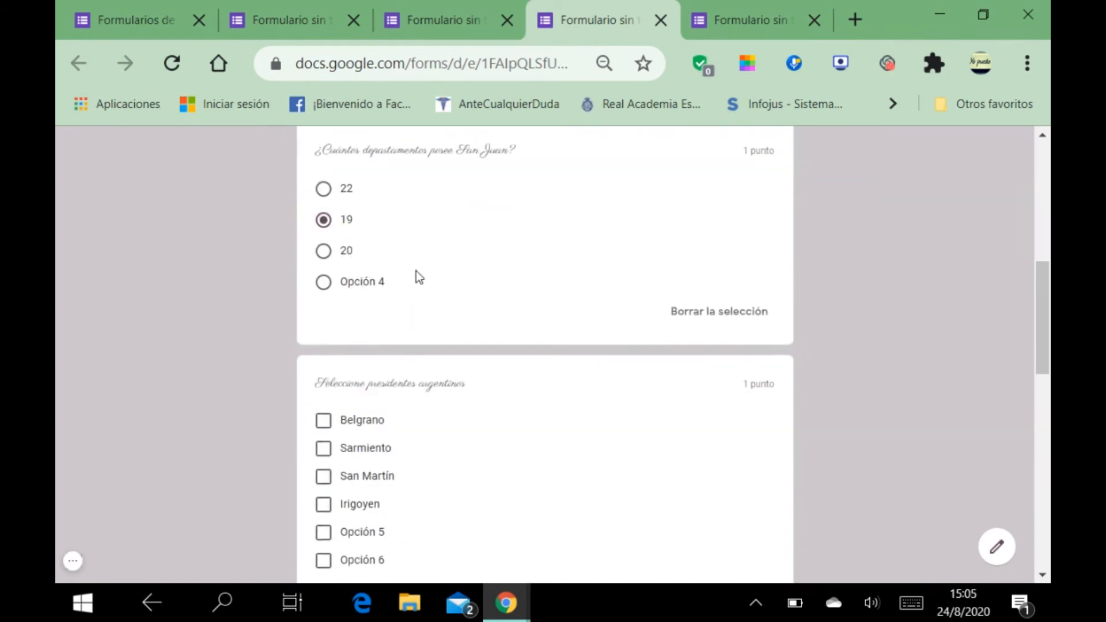
scroll(420, 271, "up", 7)
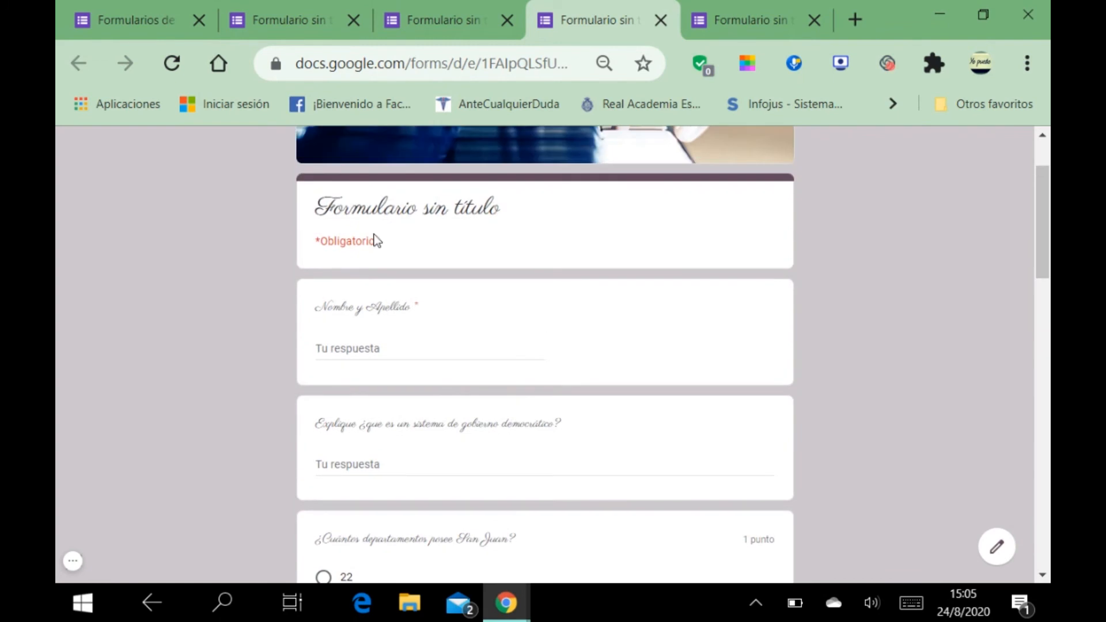
left_click(364, 345)
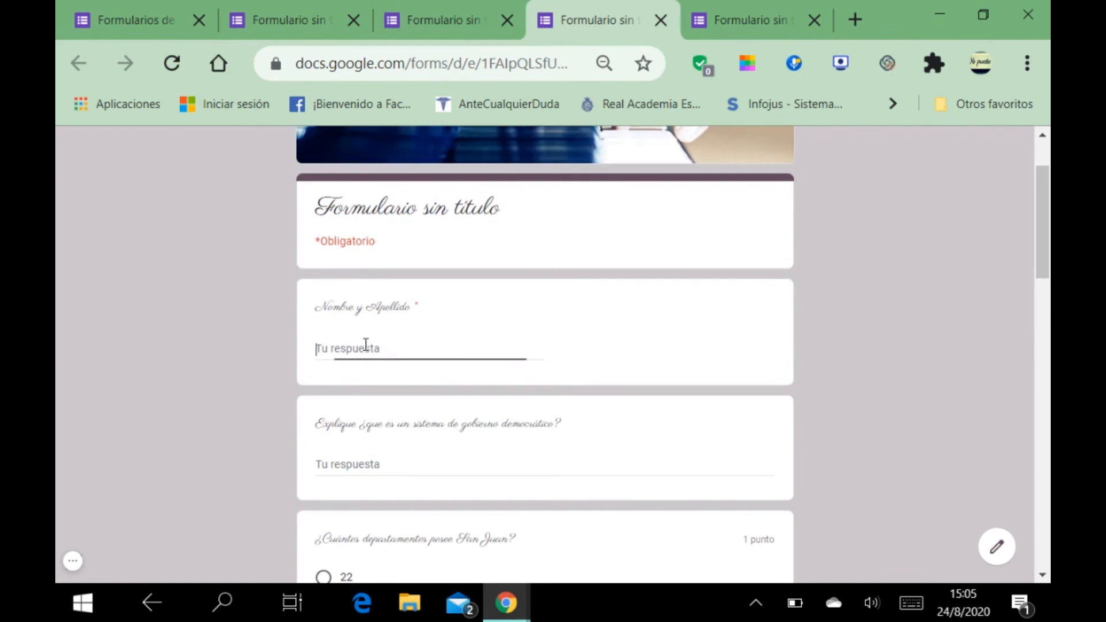
left_click(385, 239)
scroll(372, 338, "down", 3)
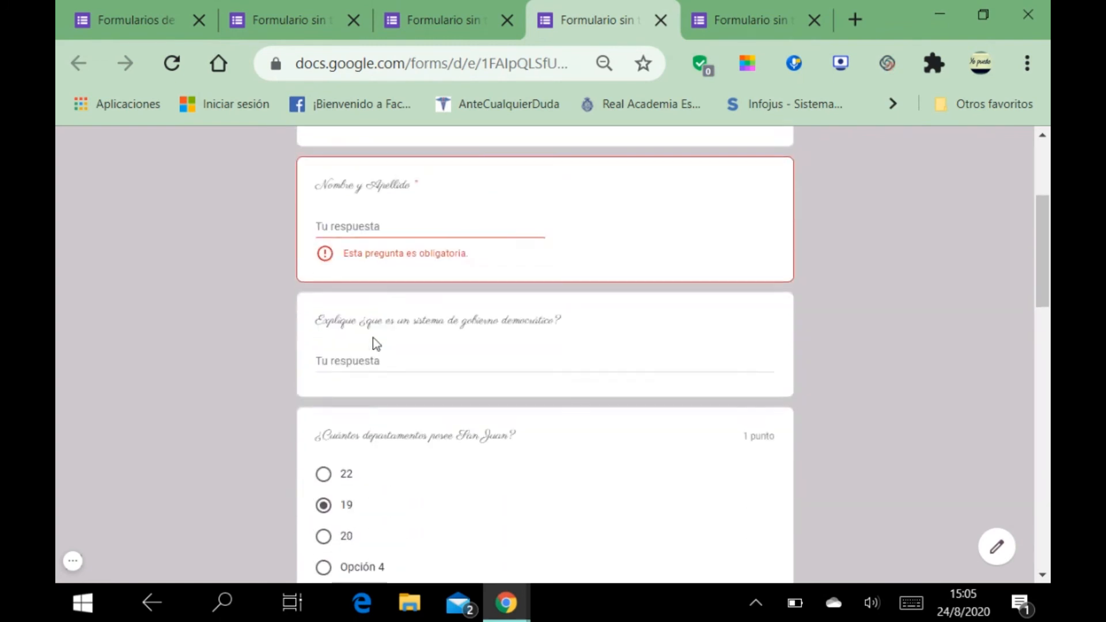
left_click(377, 155)
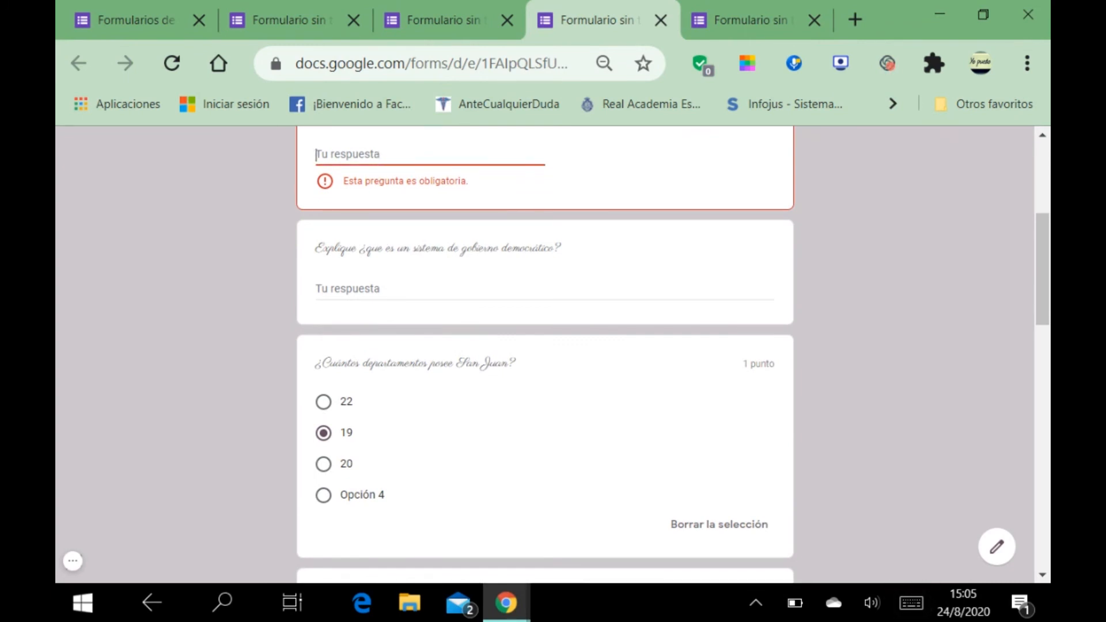
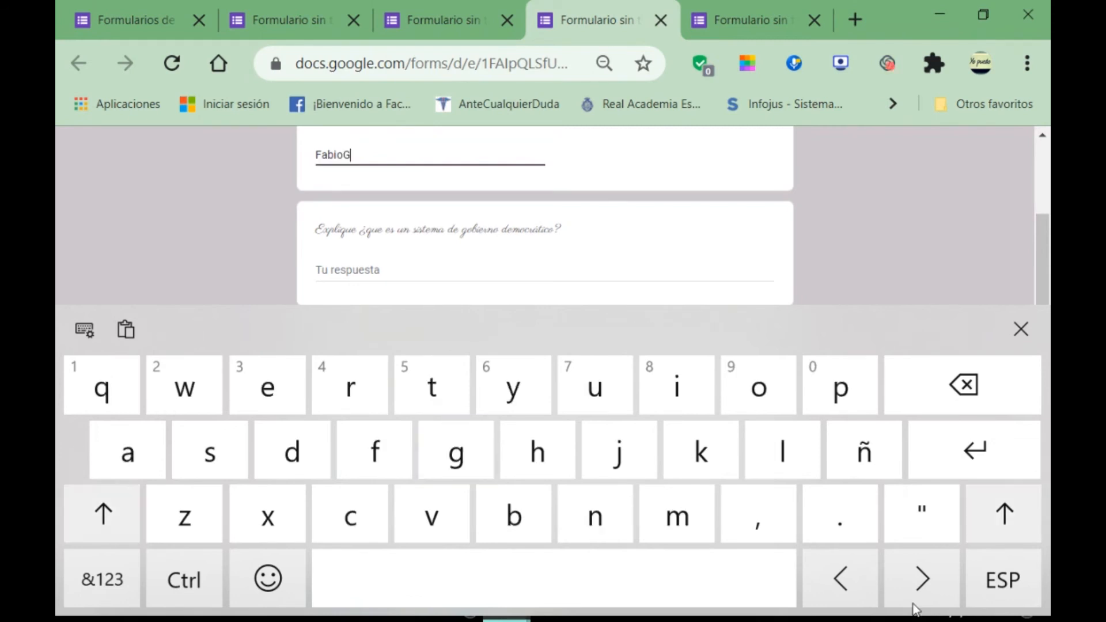
Step: Type the respondent's full name, correct its spelling and spacing, and hide the on-screen keyboard
key("Left")
key("Left")
key("Left")
key("Left")
key("Left")
key("Left")
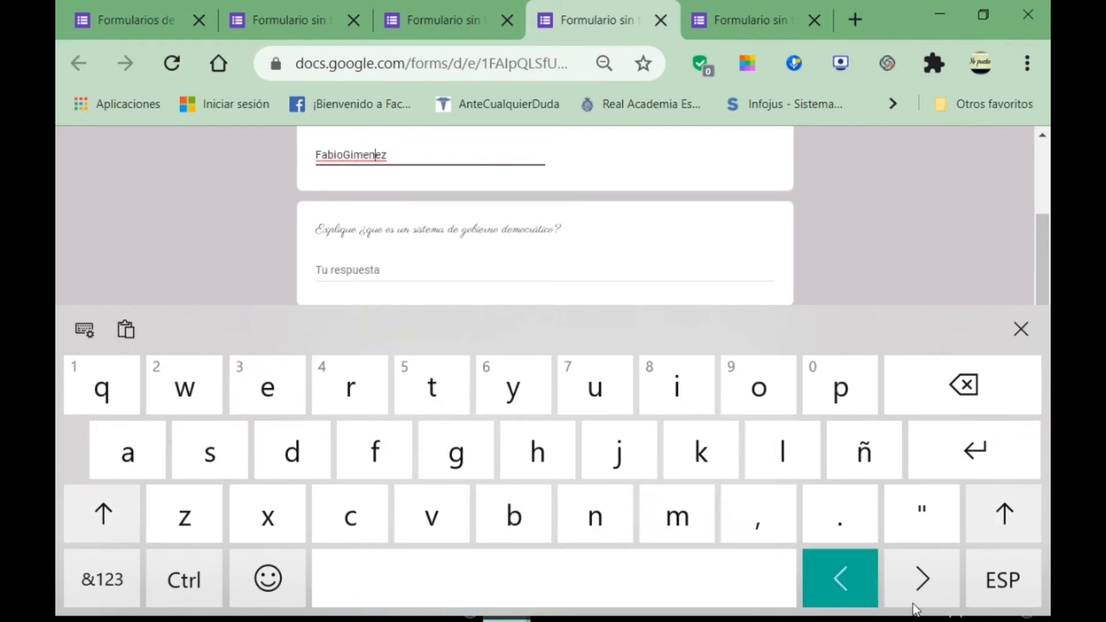
key("Left")
key("Left")
key("Left")
key("Right")
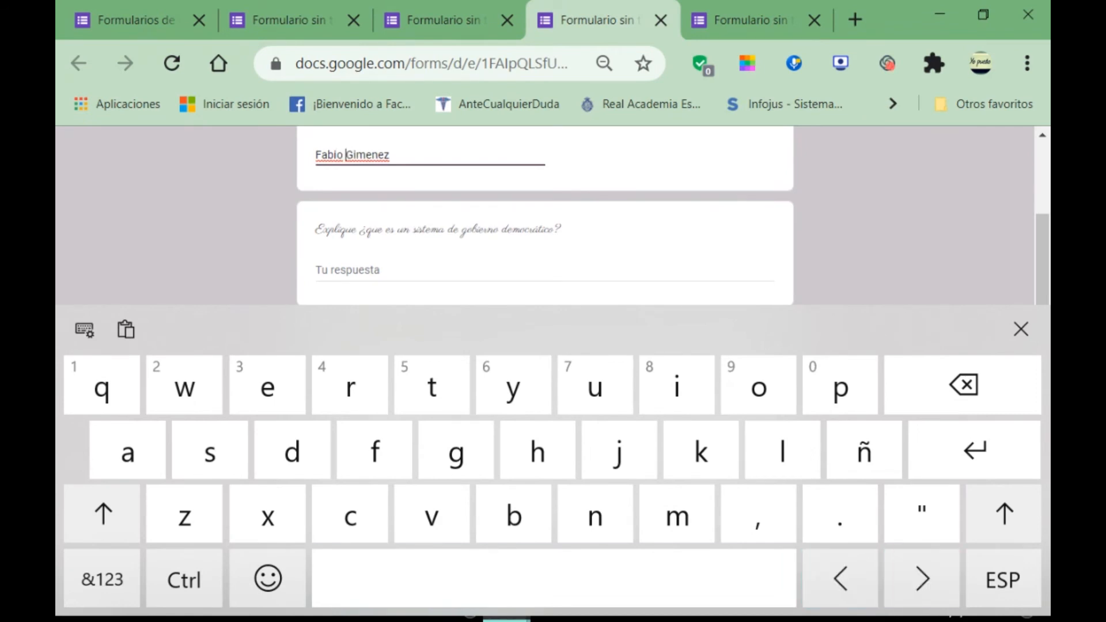
left_click(1020, 329)
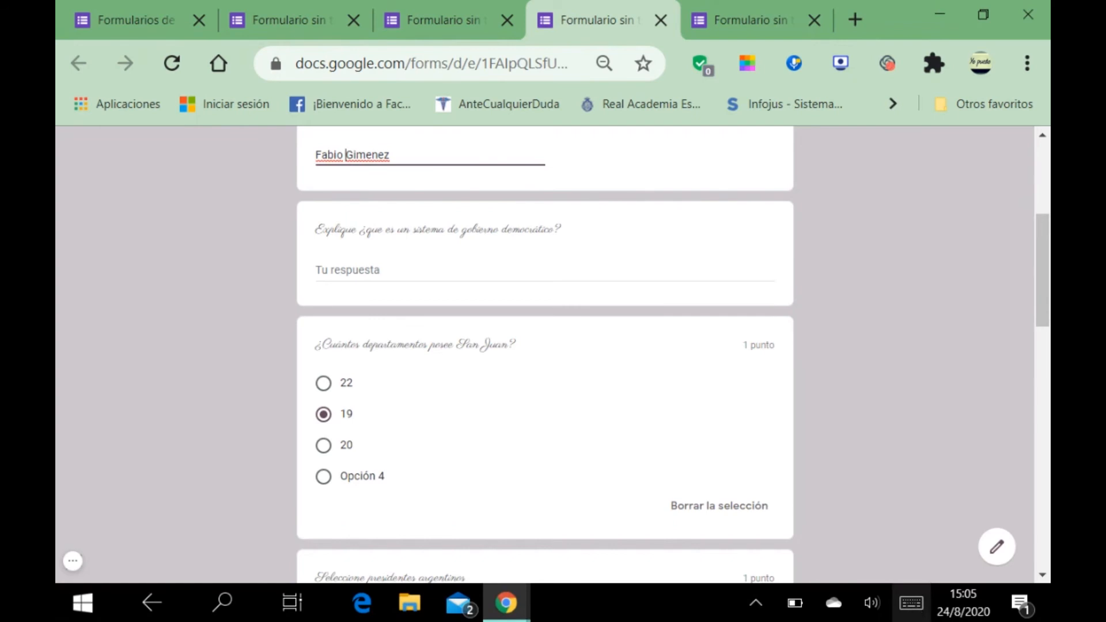
Step: Check Belgrano and Opción 5 as president answers, then send the response with Enviar
scroll(835, 352, "down", 5)
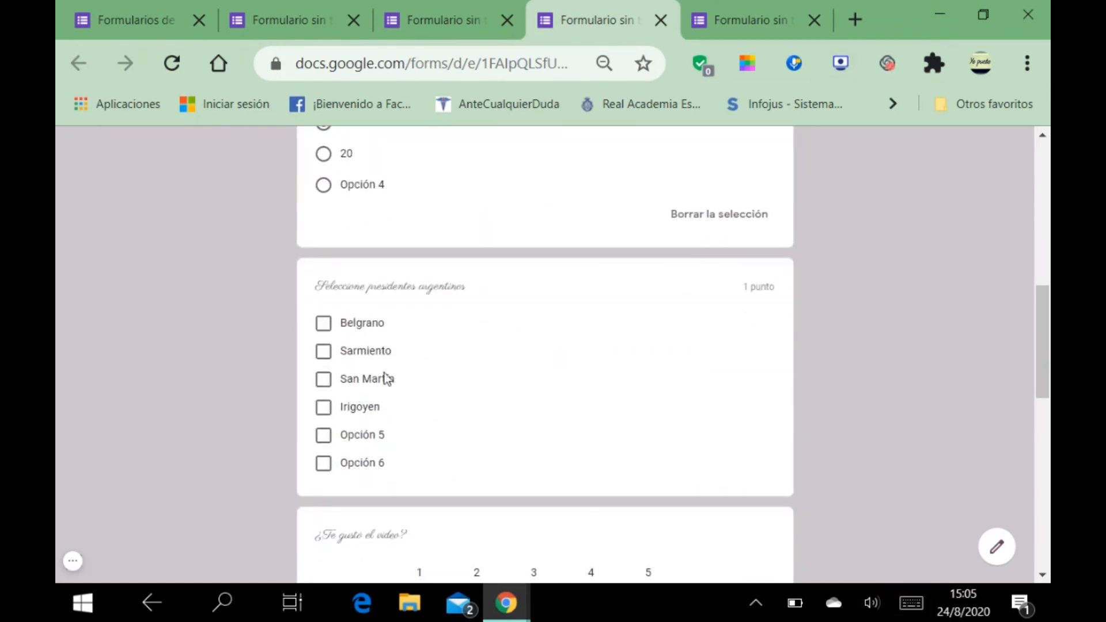
left_click(324, 323)
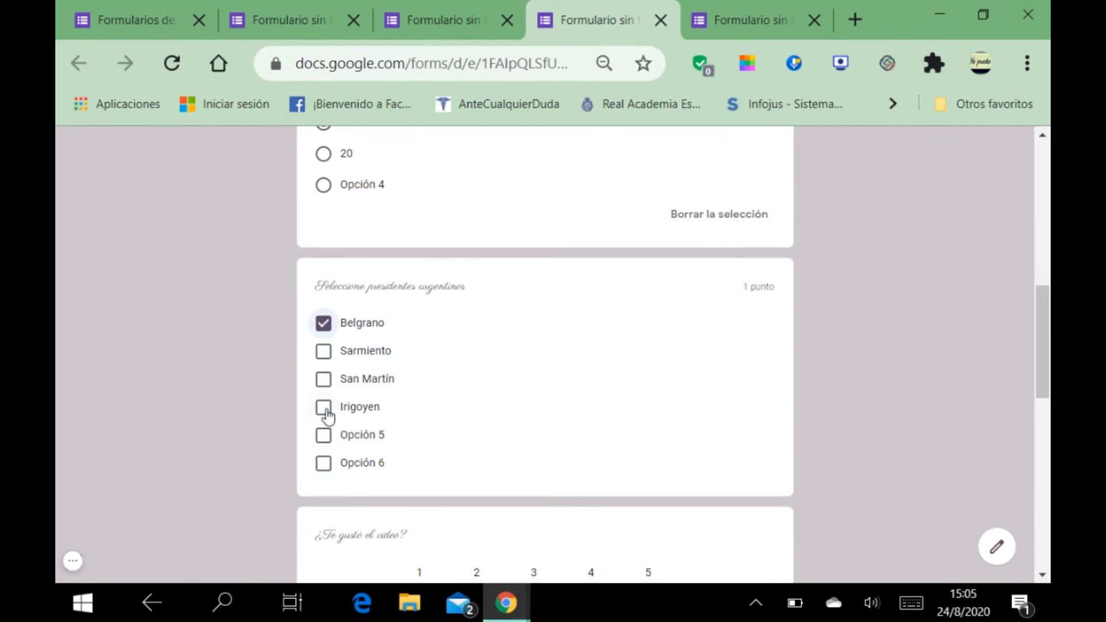
left_click(324, 435)
scroll(421, 440, "down", 12)
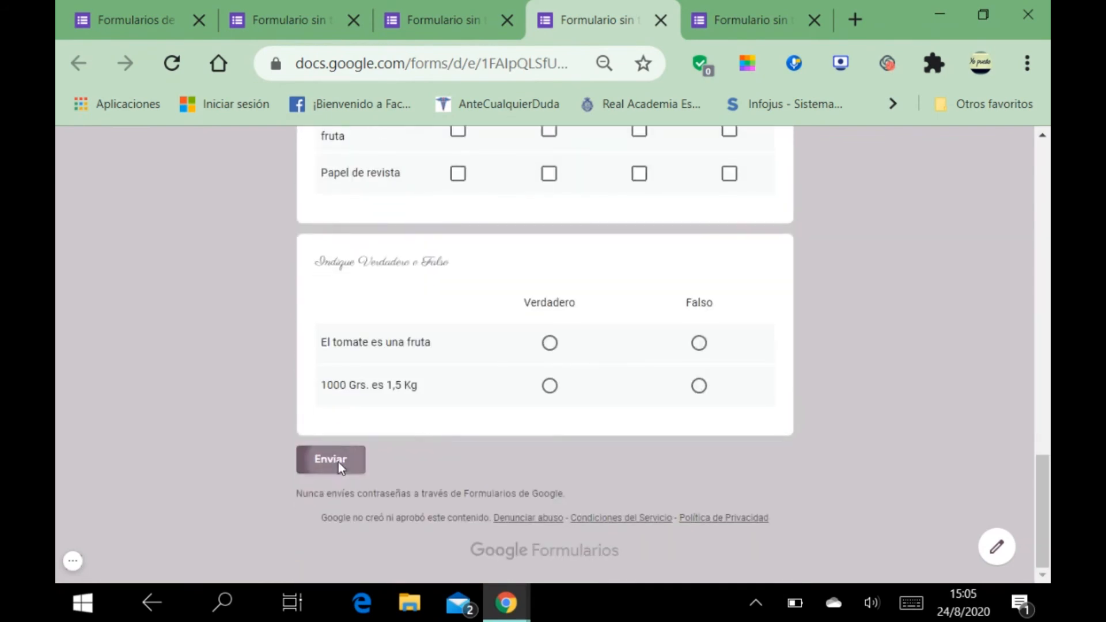
left_click(338, 462)
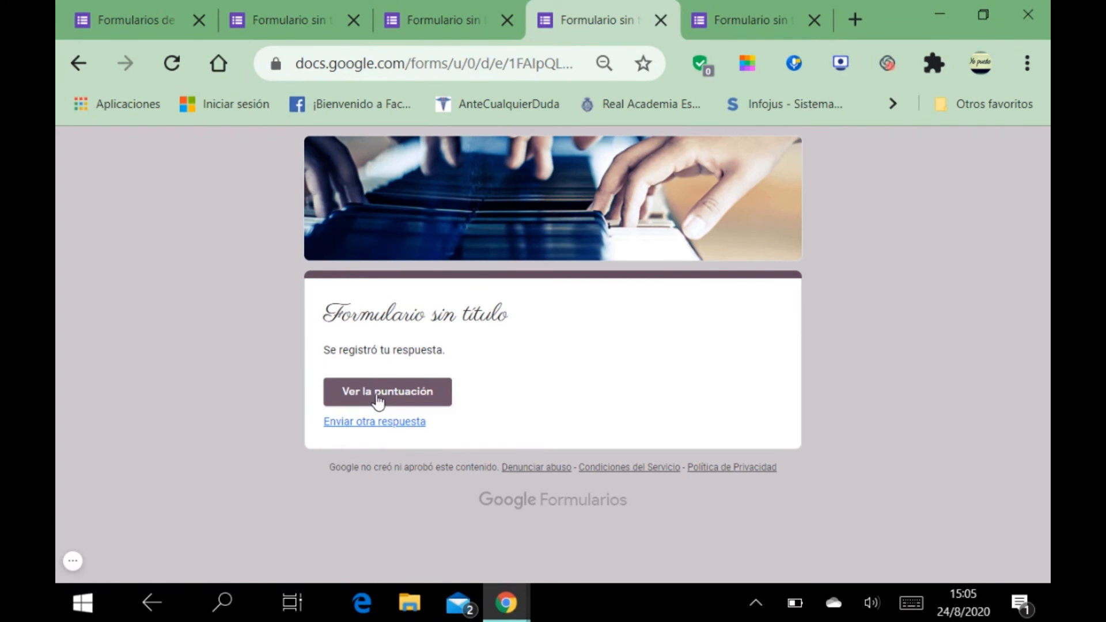
Step: Open 'Ver la puntuación' and review the 1/2 graded answers, with the presidents question marked wrong
left_click(375, 396)
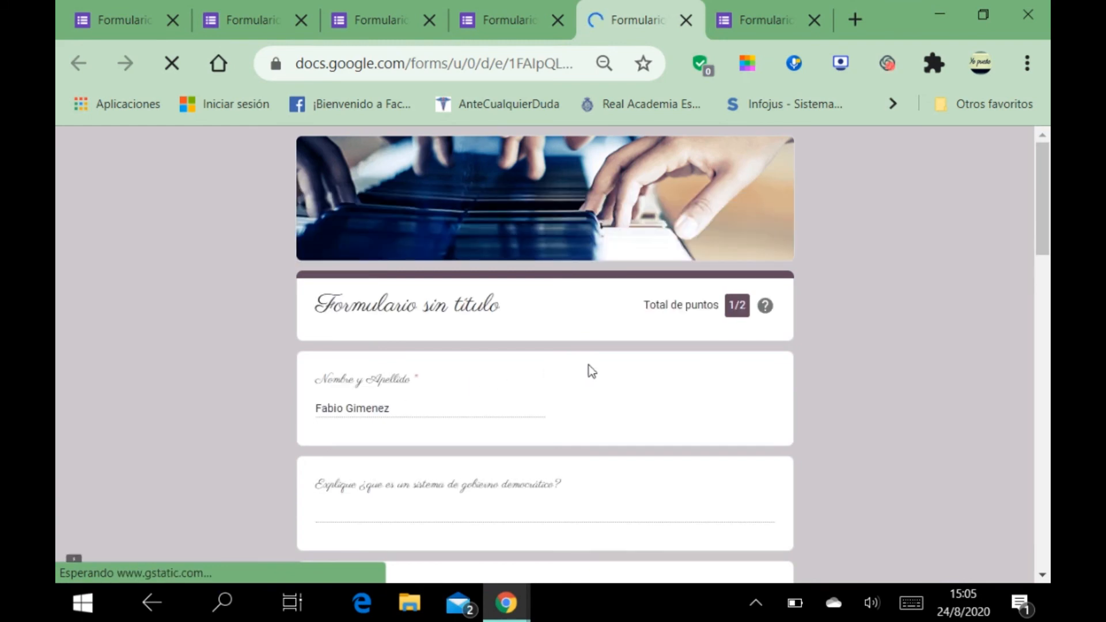
scroll(589, 366, "down", 2)
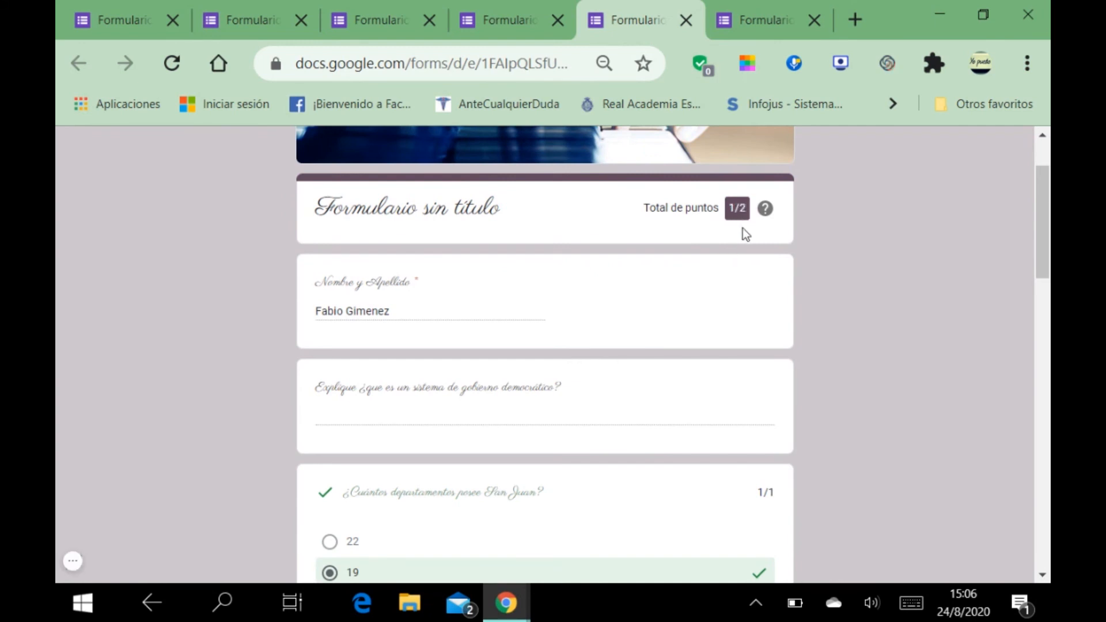
scroll(742, 230, "down", 2)
scroll(731, 247, "down", 2)
scroll(727, 265, "down", 4)
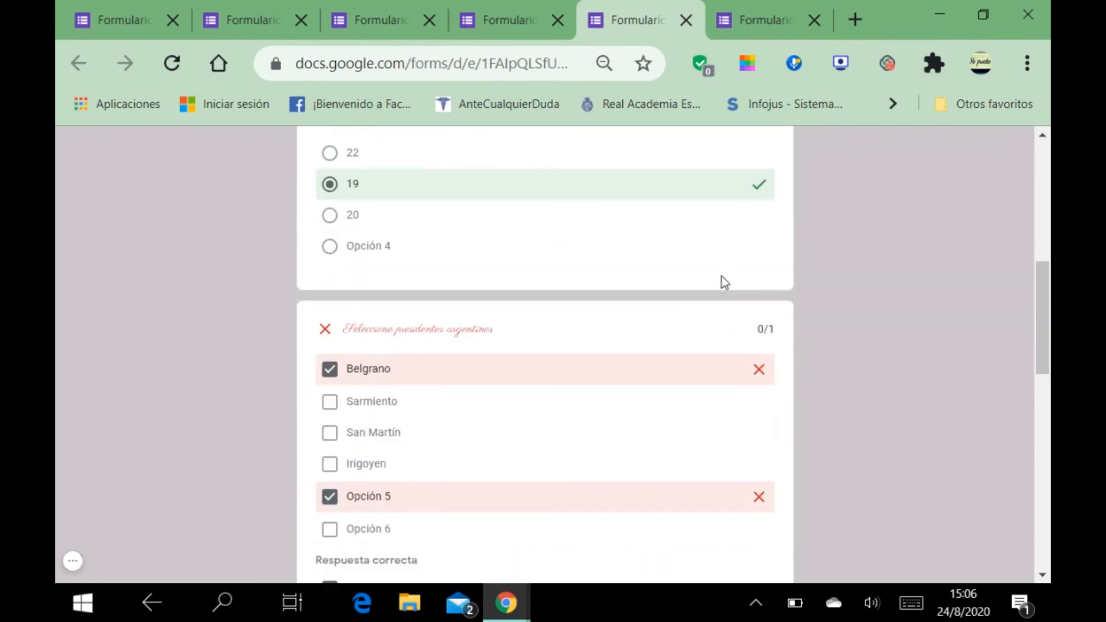
scroll(721, 282, "up", 2)
scroll(721, 282, "down", 2)
scroll(501, 203, "up", 2)
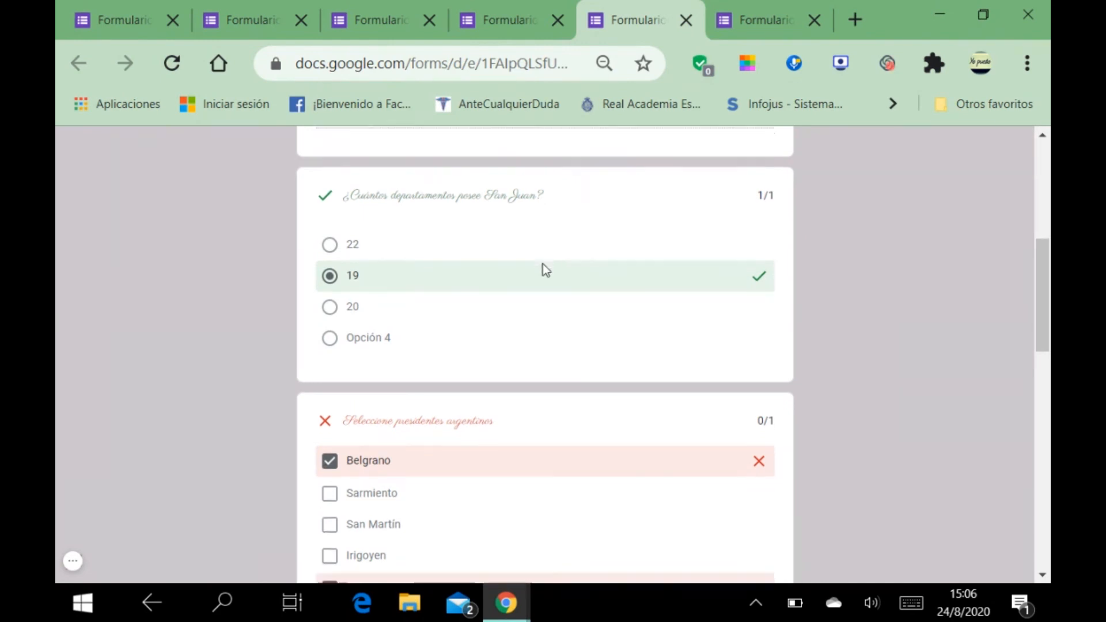
scroll(544, 268, "down", 4)
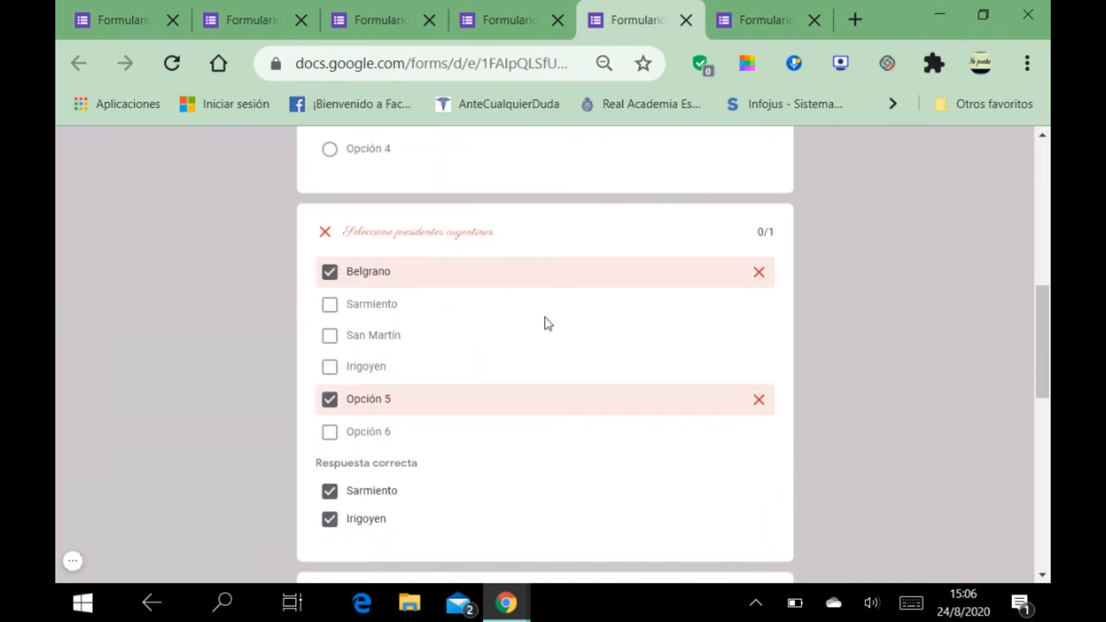
scroll(592, 345, "up", 2)
scroll(591, 358, "down", 2)
scroll(397, 513, "up", 2)
scroll(405, 502, "up", 2)
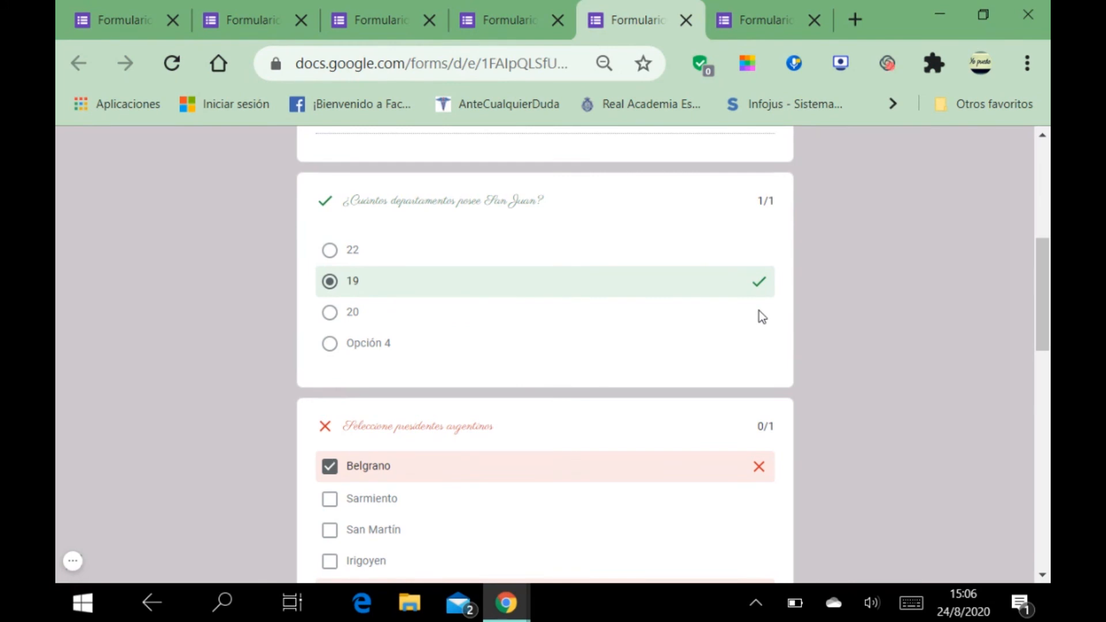
scroll(837, 306, "down", 7)
scroll(837, 321, "down", 8)
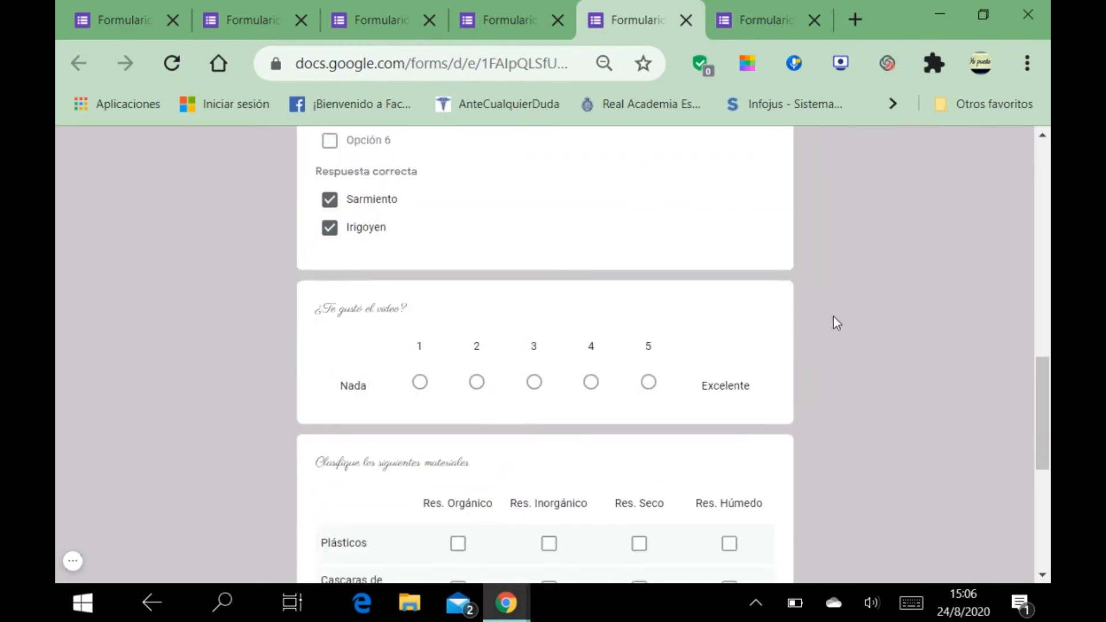
scroll(817, 334, "up", 20)
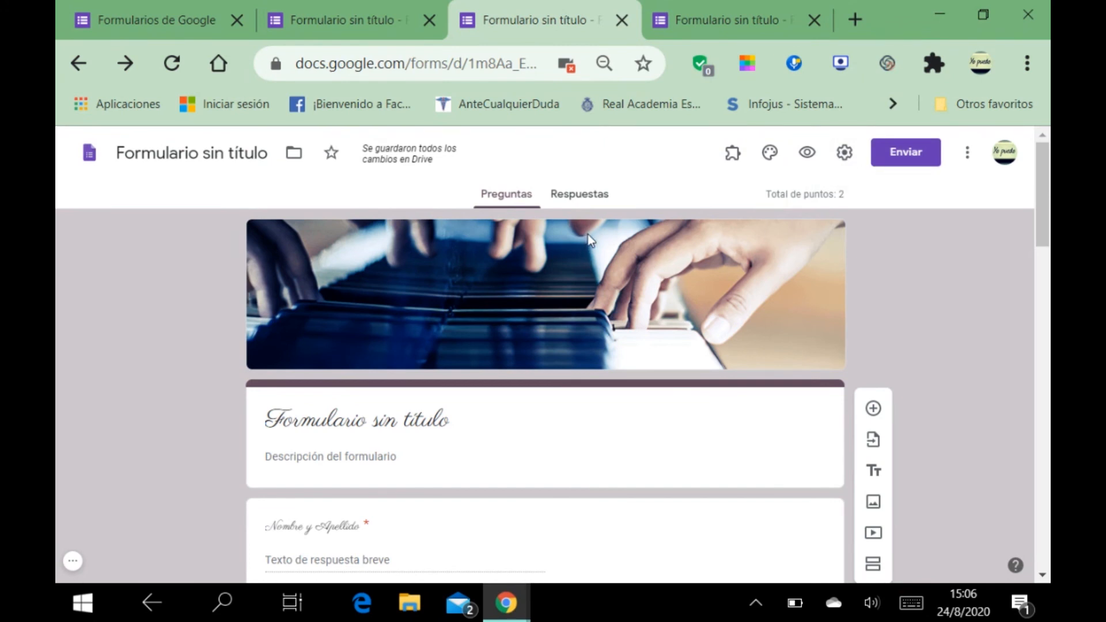
Step: Get the shortened forms.gle share link via Enviar, then switch to the Control de Lectura N° 1 form
left_click(895, 163)
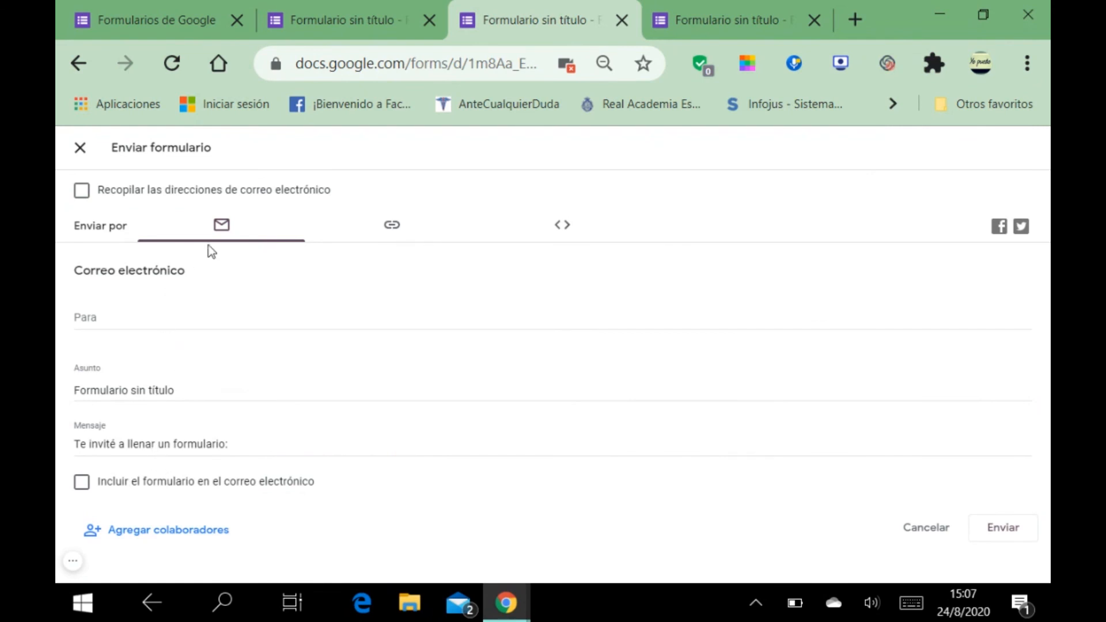
left_click(115, 317)
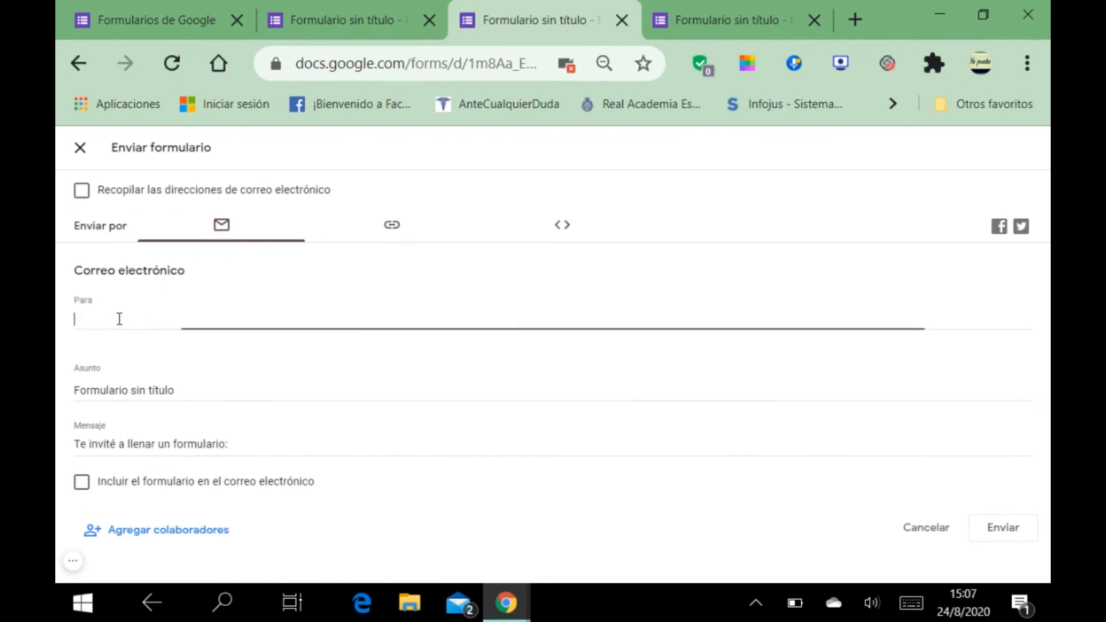
left_click(400, 225)
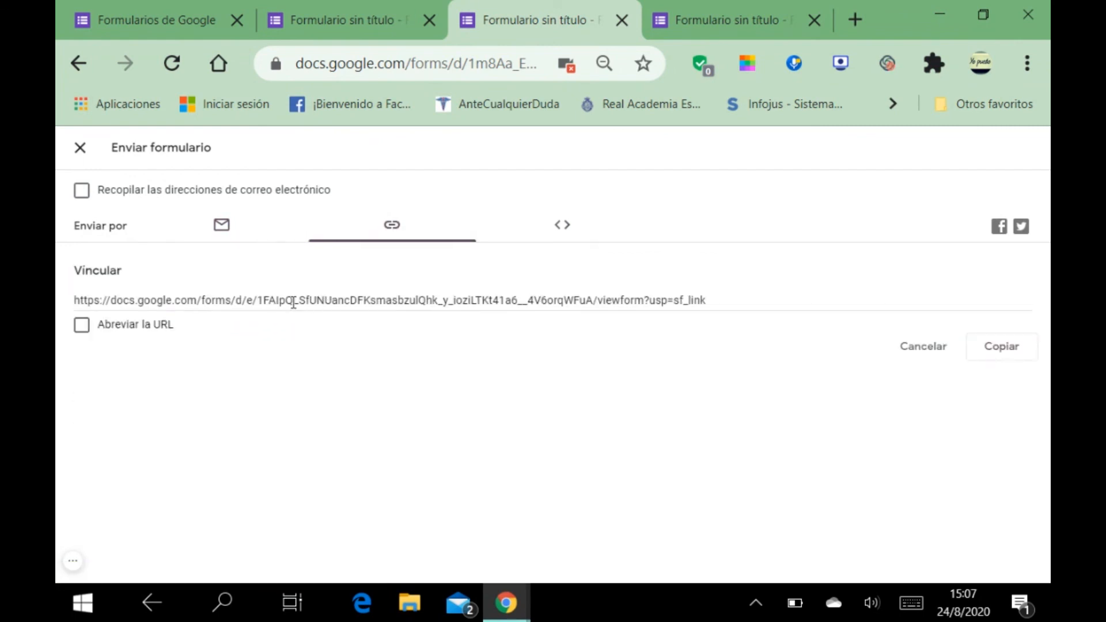
left_click(81, 324)
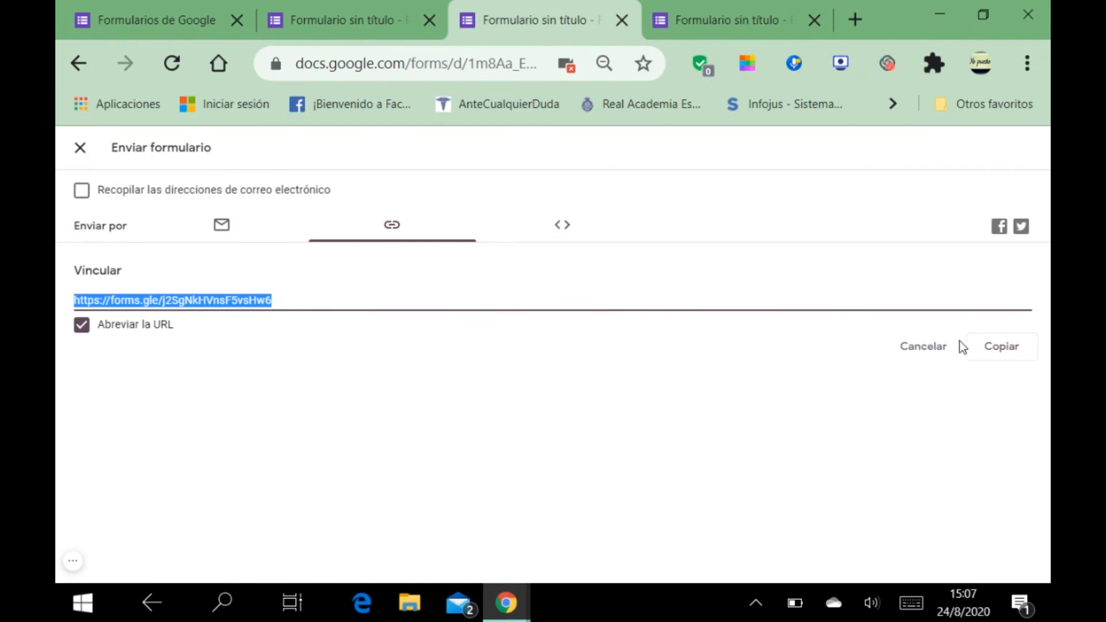
left_click(80, 149)
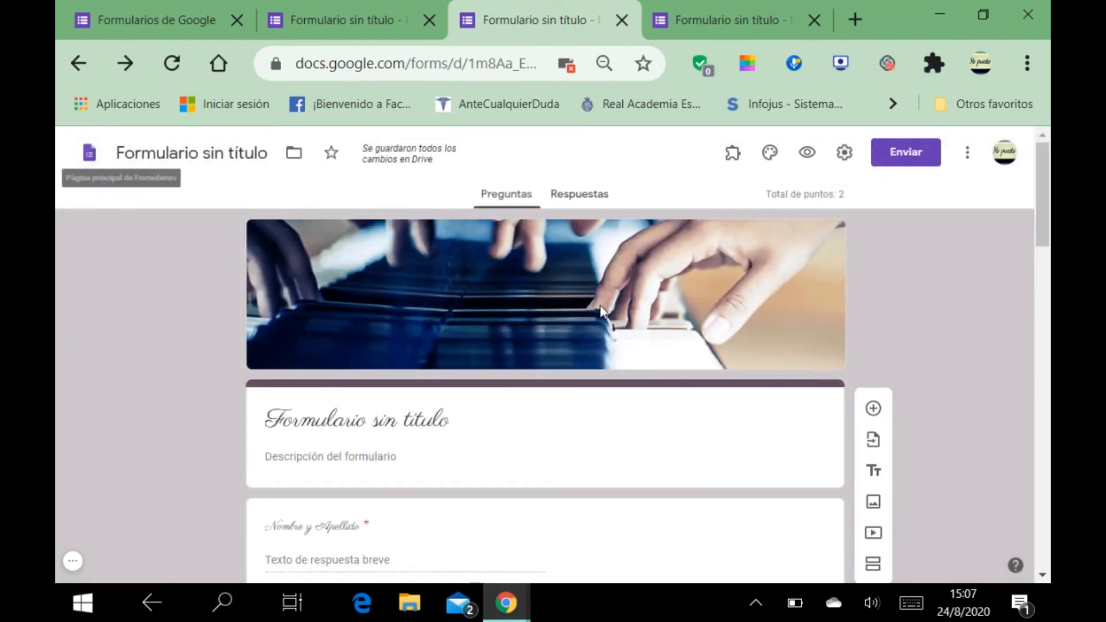
left_click(684, 22)
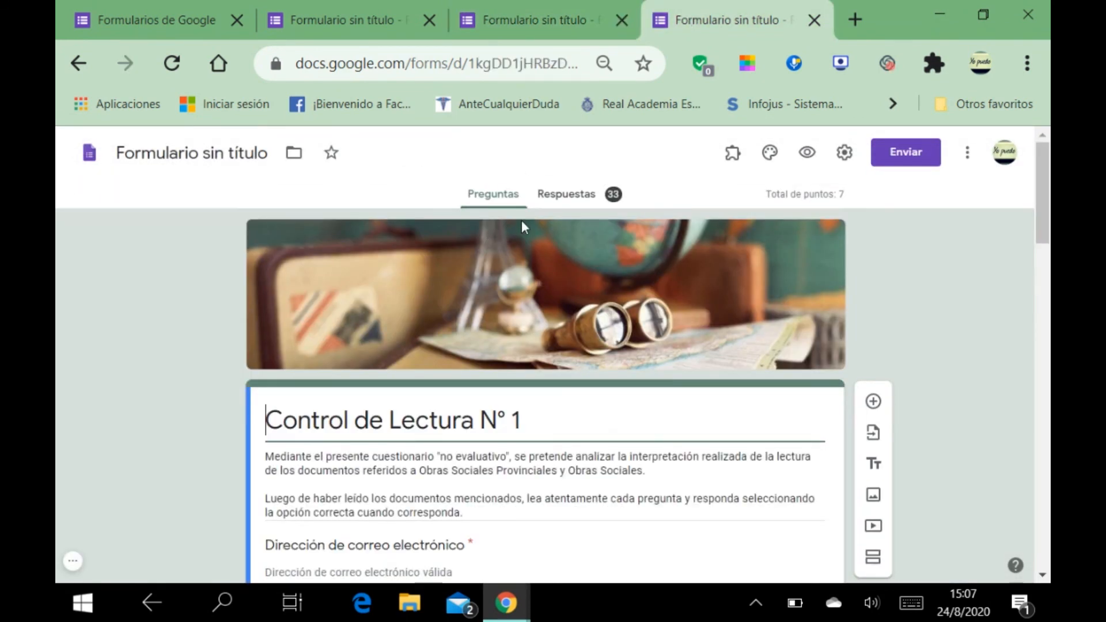
left_click(564, 200)
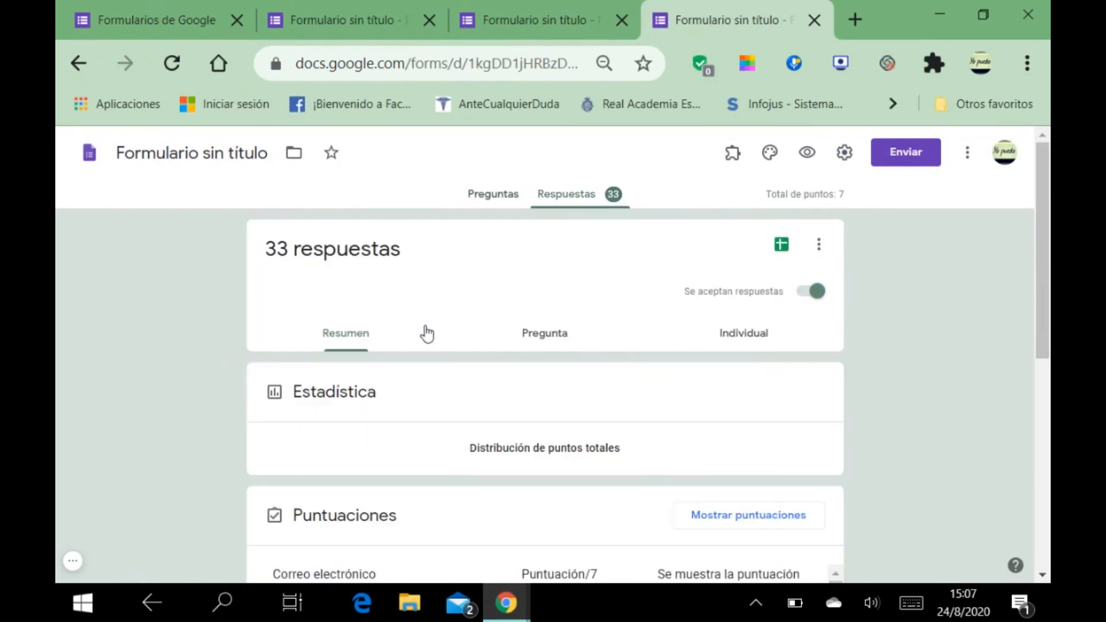
scroll(306, 291, "down", 3)
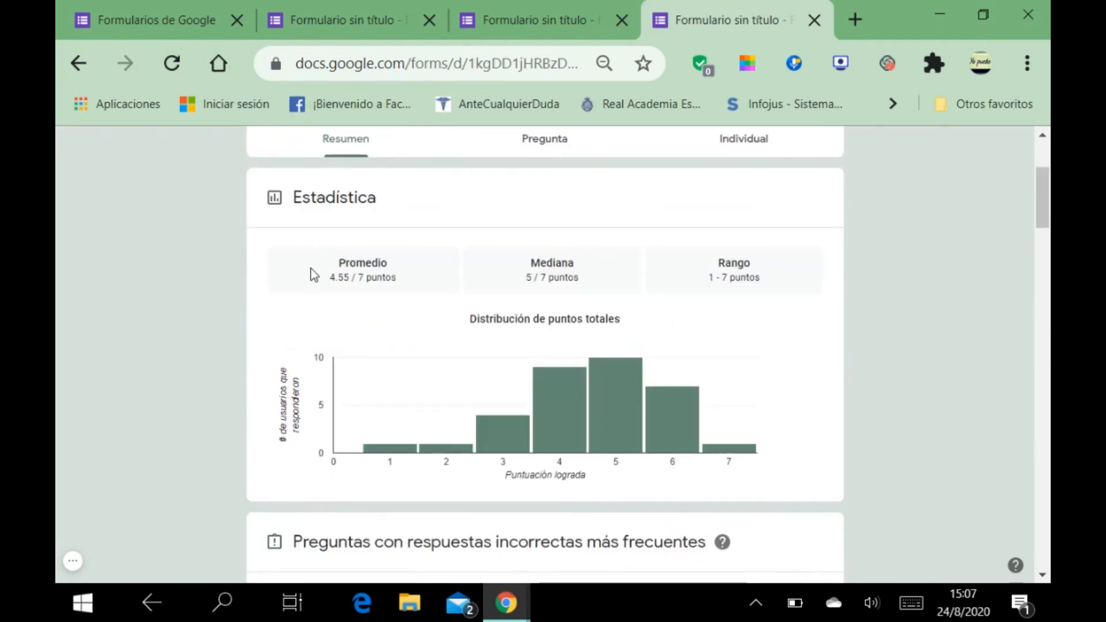
scroll(299, 277, "up", 3)
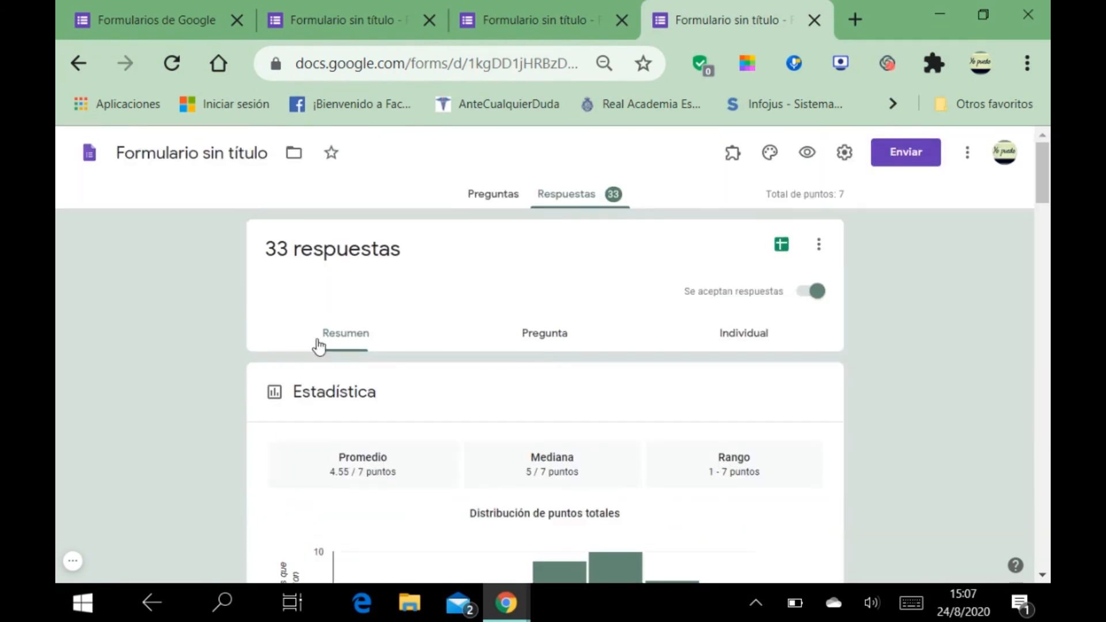
scroll(357, 423, "down", 2)
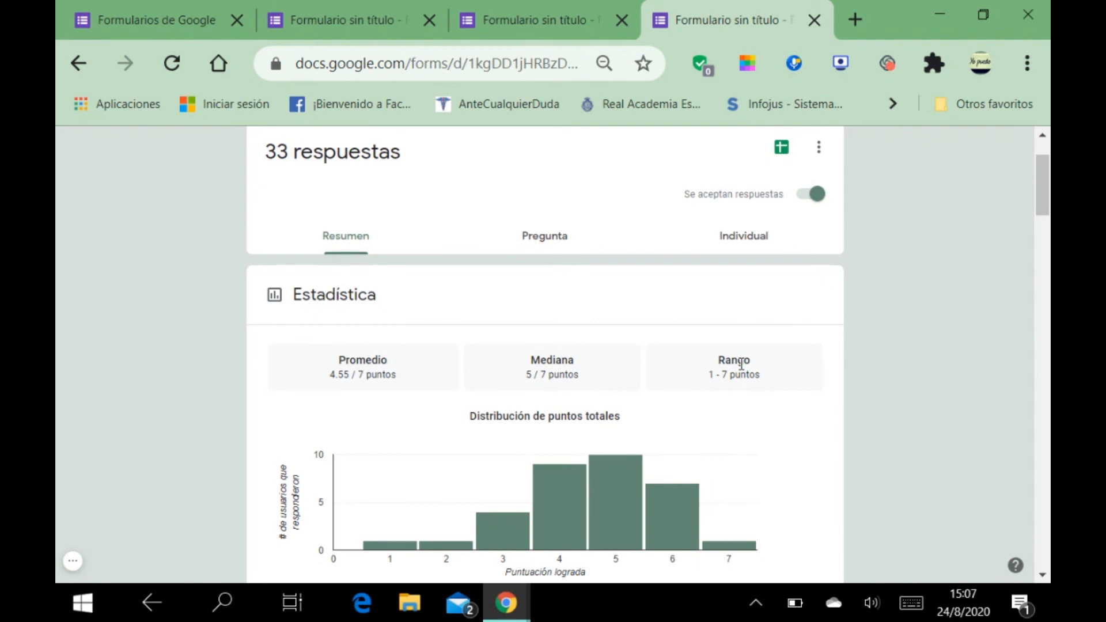
scroll(794, 374, "down", 3)
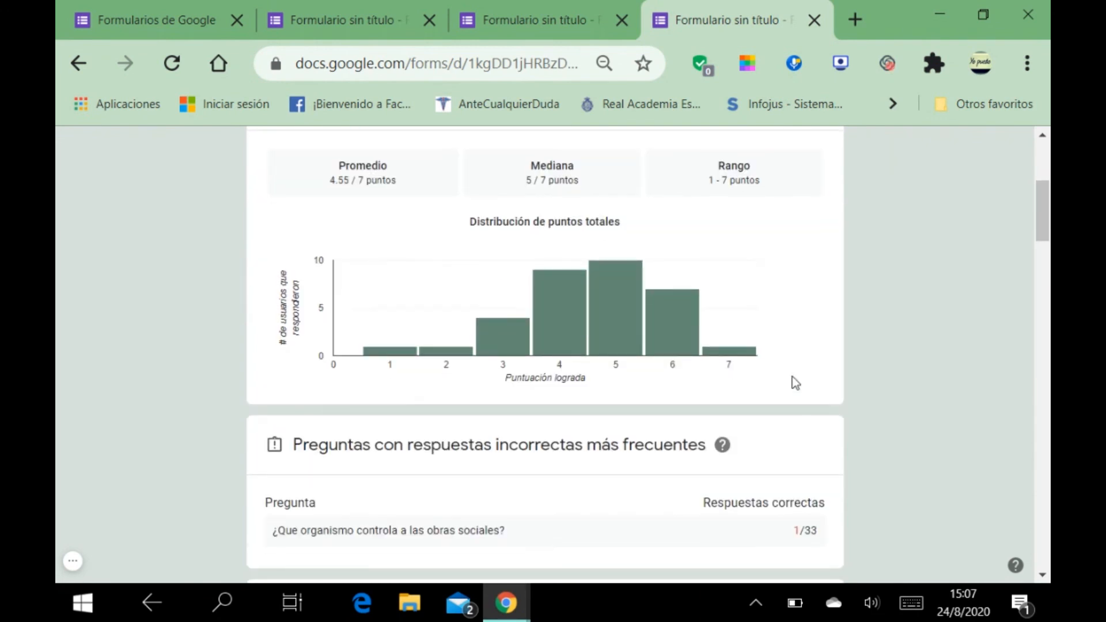
scroll(795, 383, "up", 3)
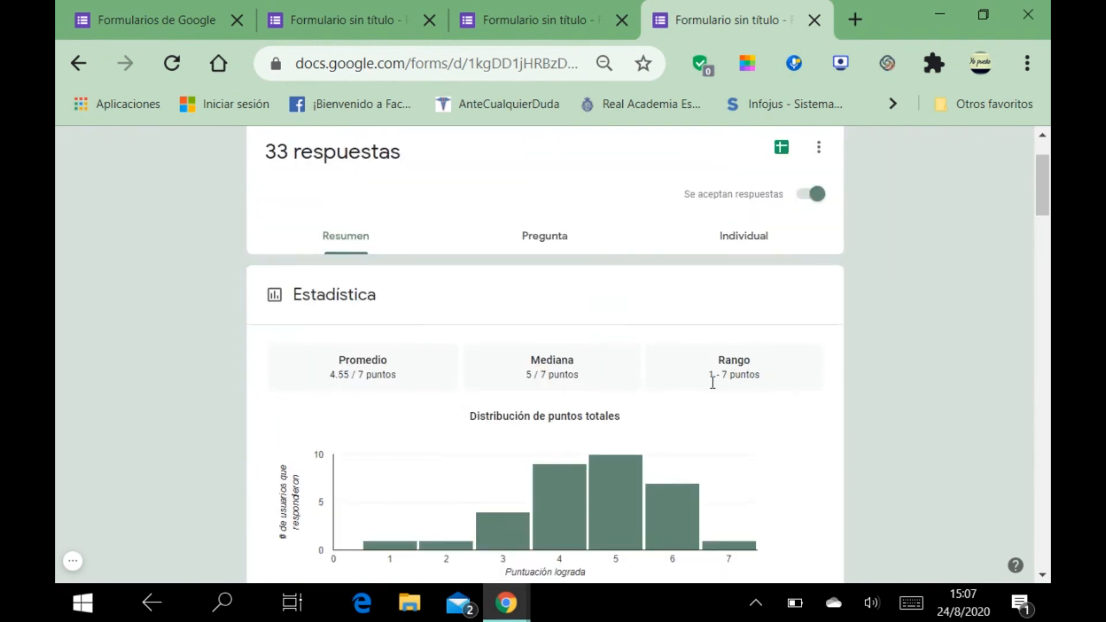
scroll(488, 394, "down", 2)
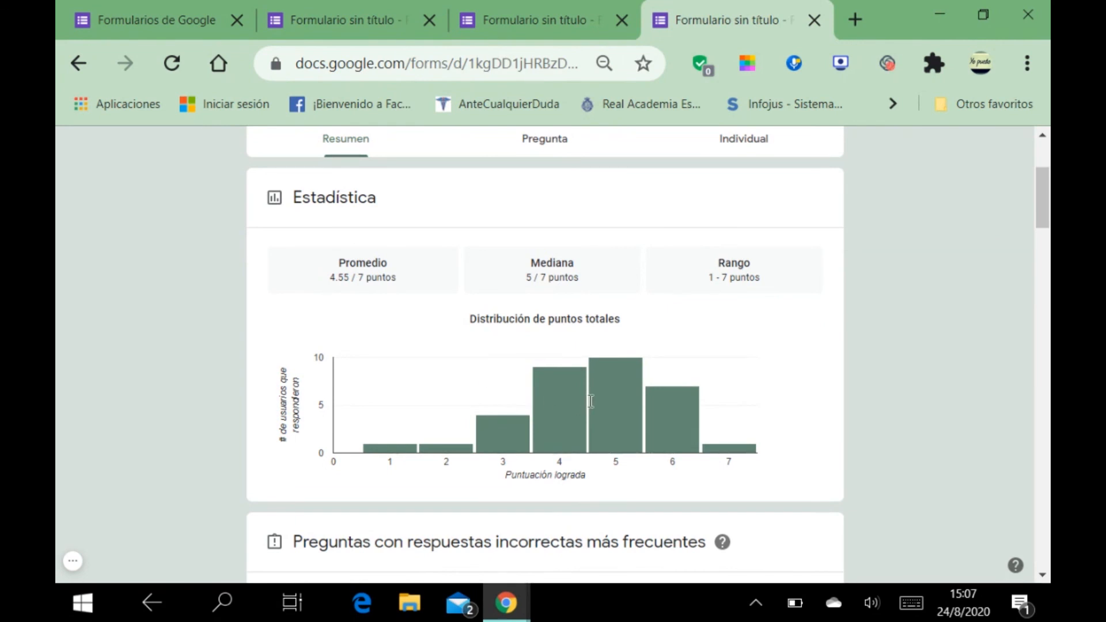
scroll(572, 419, "down", 12)
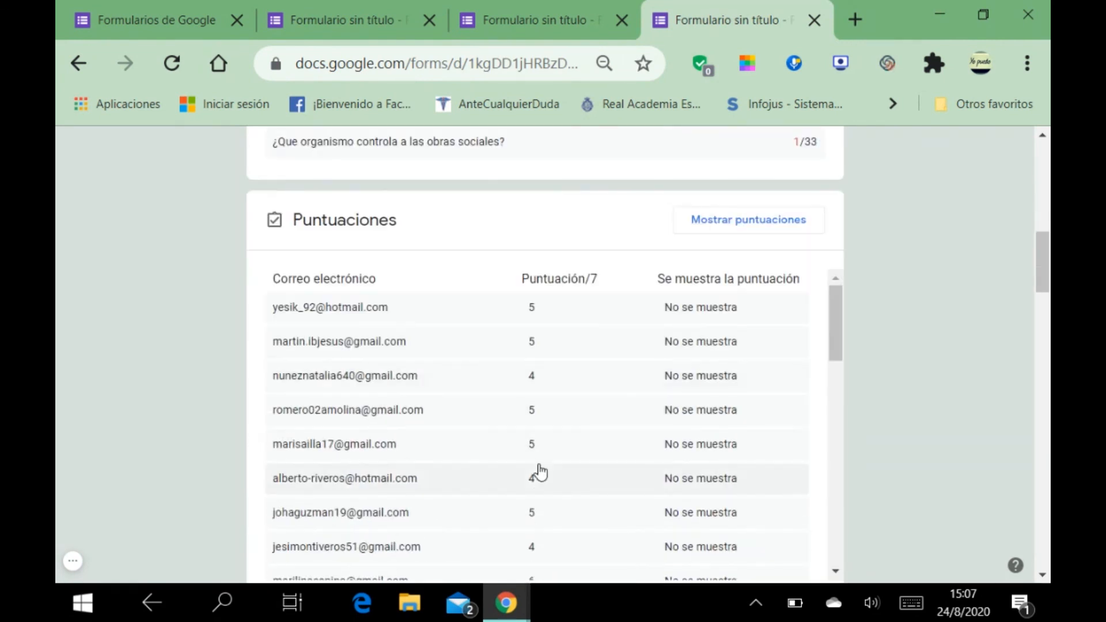
scroll(350, 476, "down", 10)
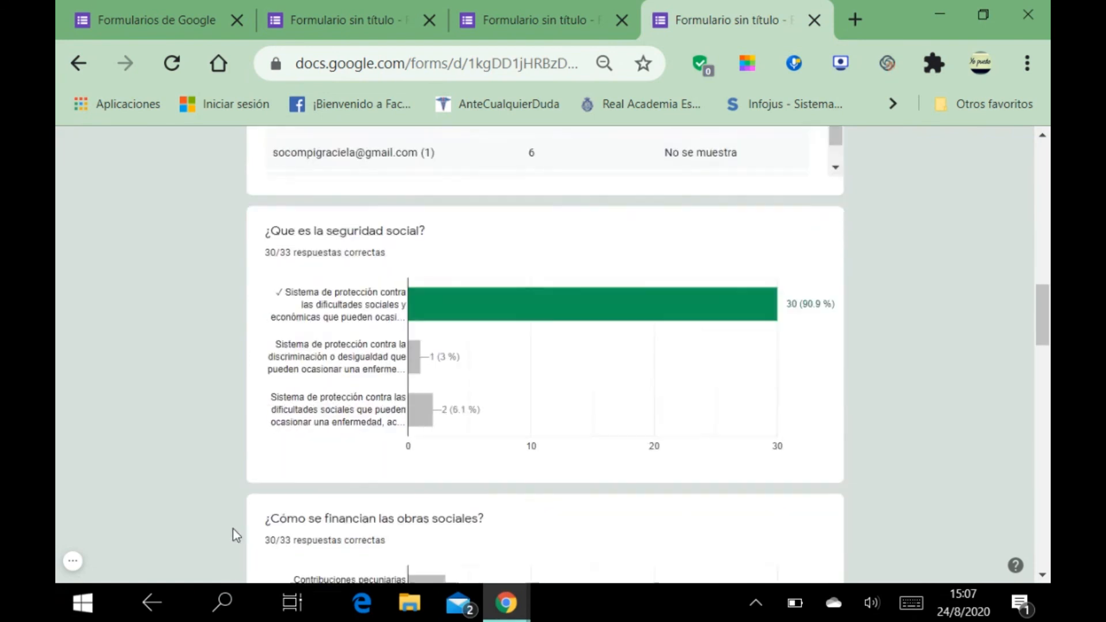
scroll(265, 483, "up", 2)
scroll(275, 472, "up", 4)
scroll(667, 380, "up", 5)
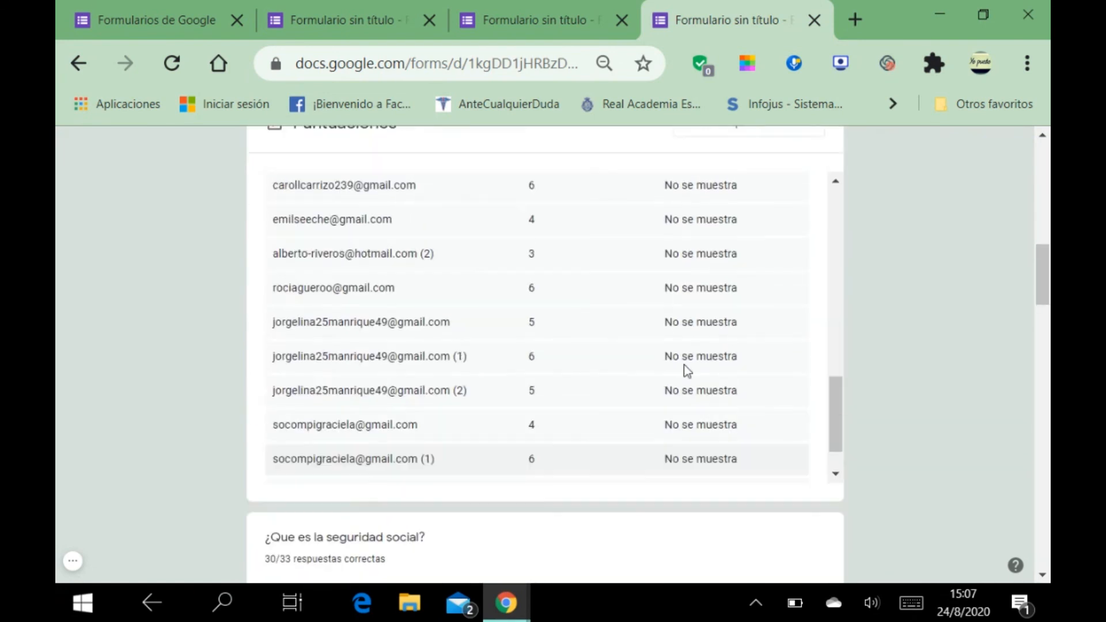
scroll(789, 411, "down", 6)
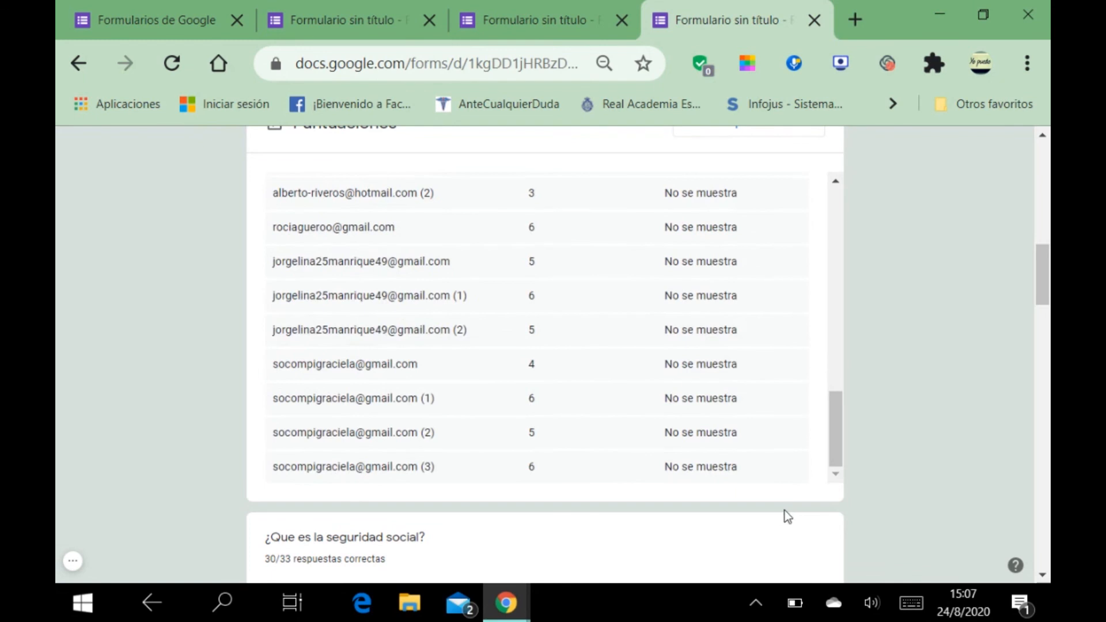
scroll(785, 514, "down", 7)
scroll(770, 521, "down", 5)
scroll(770, 520, "up", 5)
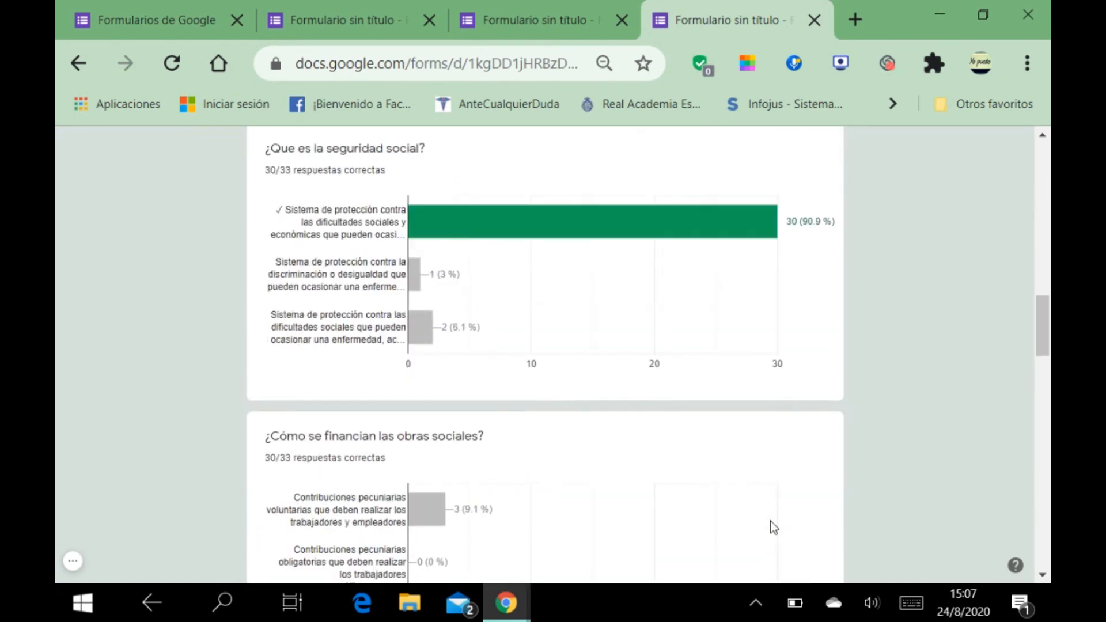
scroll(770, 520, "down", 7)
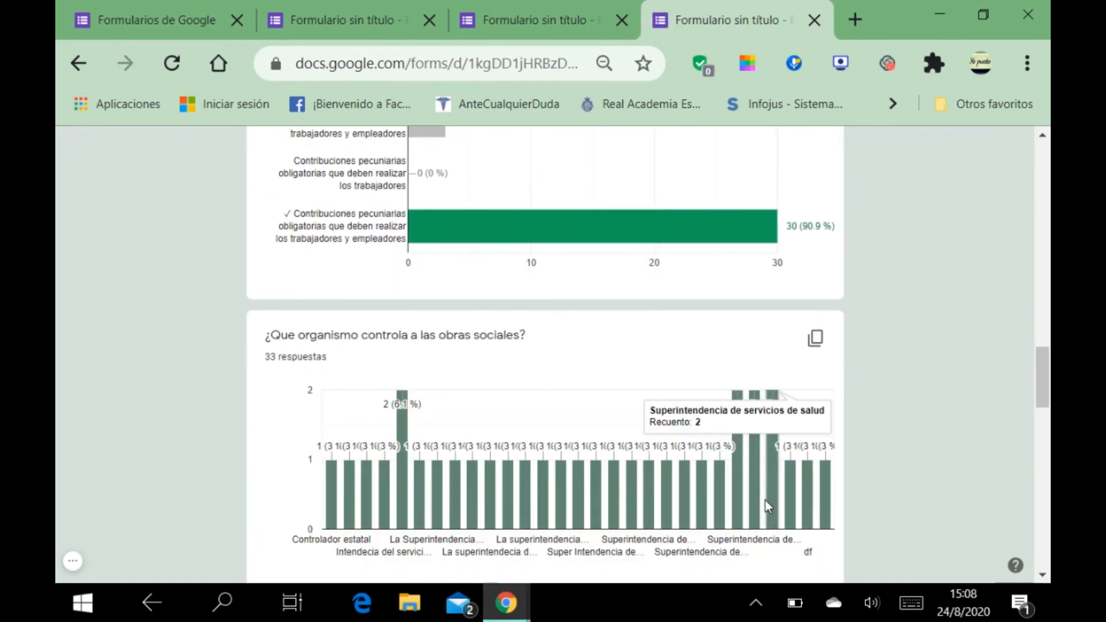
scroll(765, 500, "up", 2)
scroll(765, 500, "down", 10)
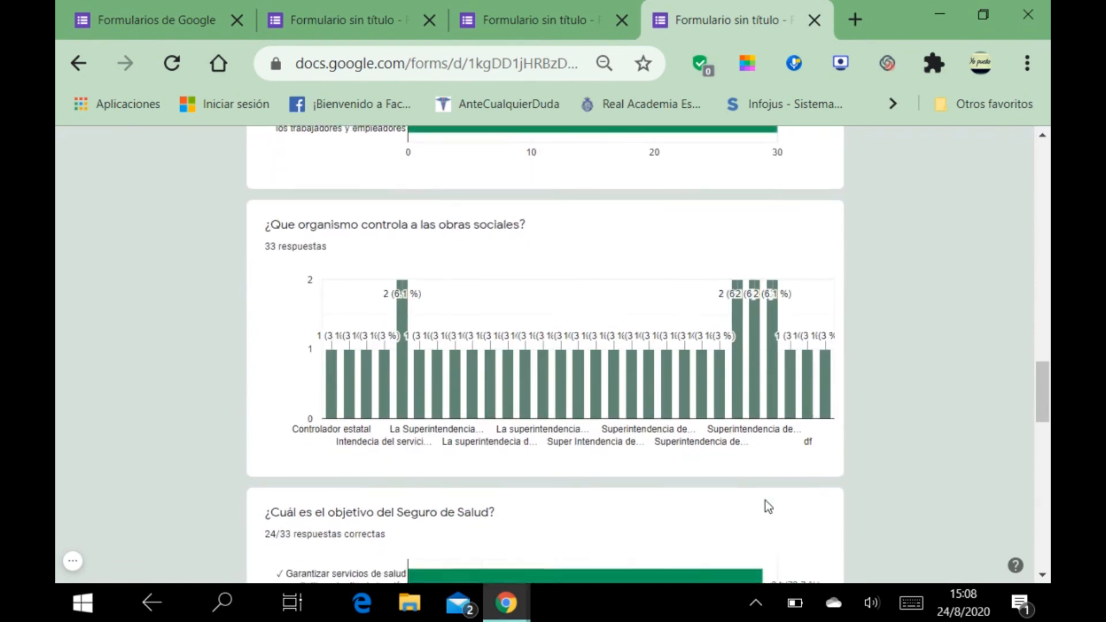
scroll(768, 507, "down", 3)
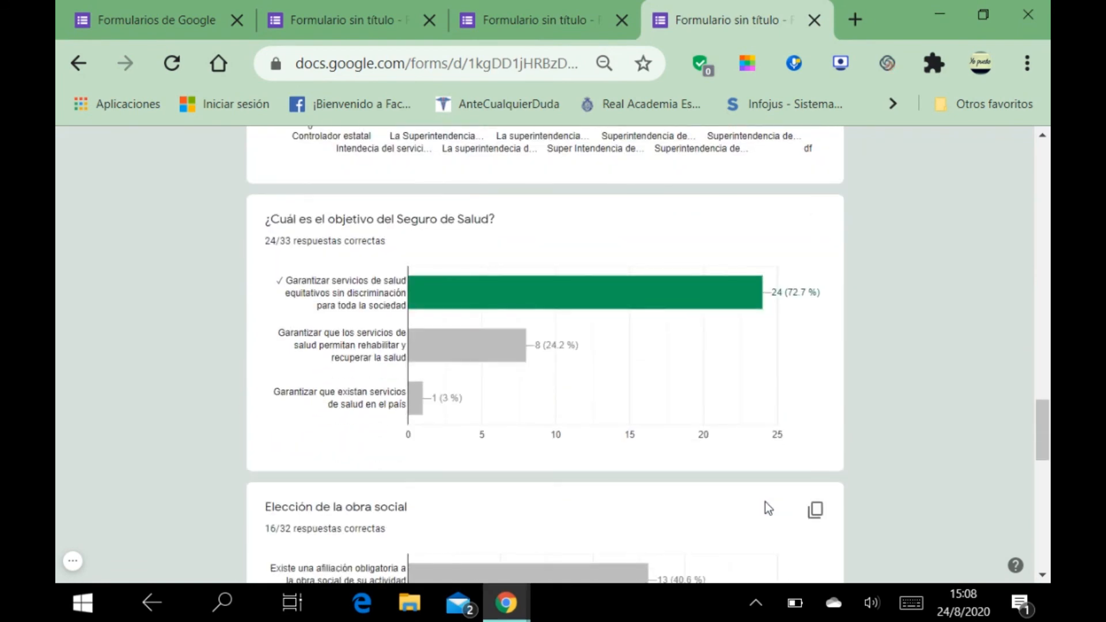
scroll(769, 506, "up", 8)
scroll(766, 506, "up", 20)
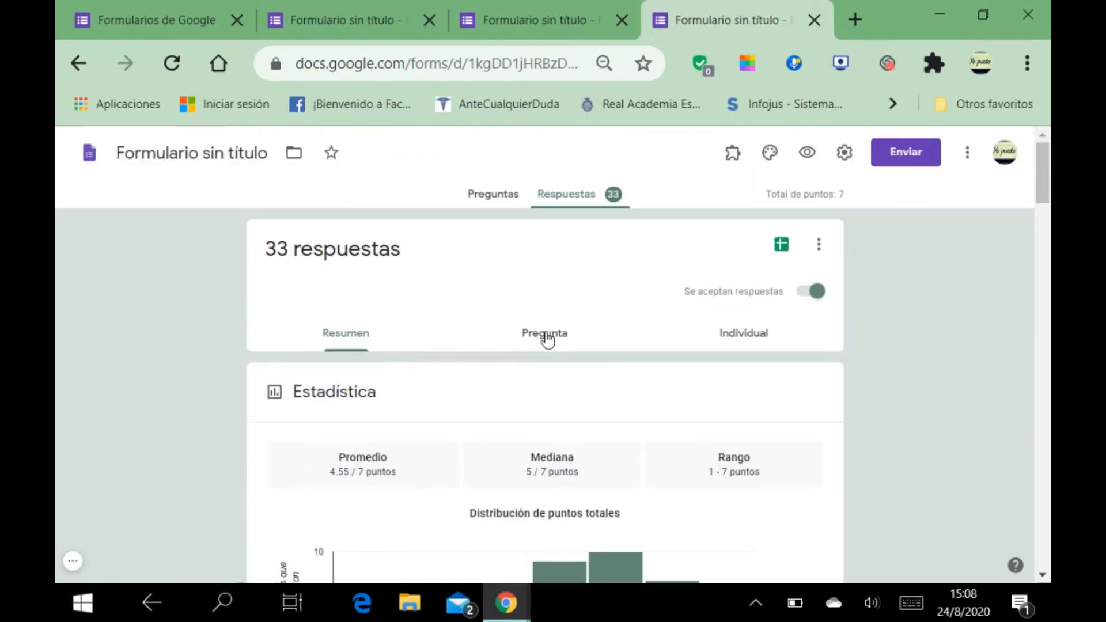
Step: Show the per-question responses for '¿Cómo se financian las obras sociales?' and scroll through its answers
left_click(546, 337)
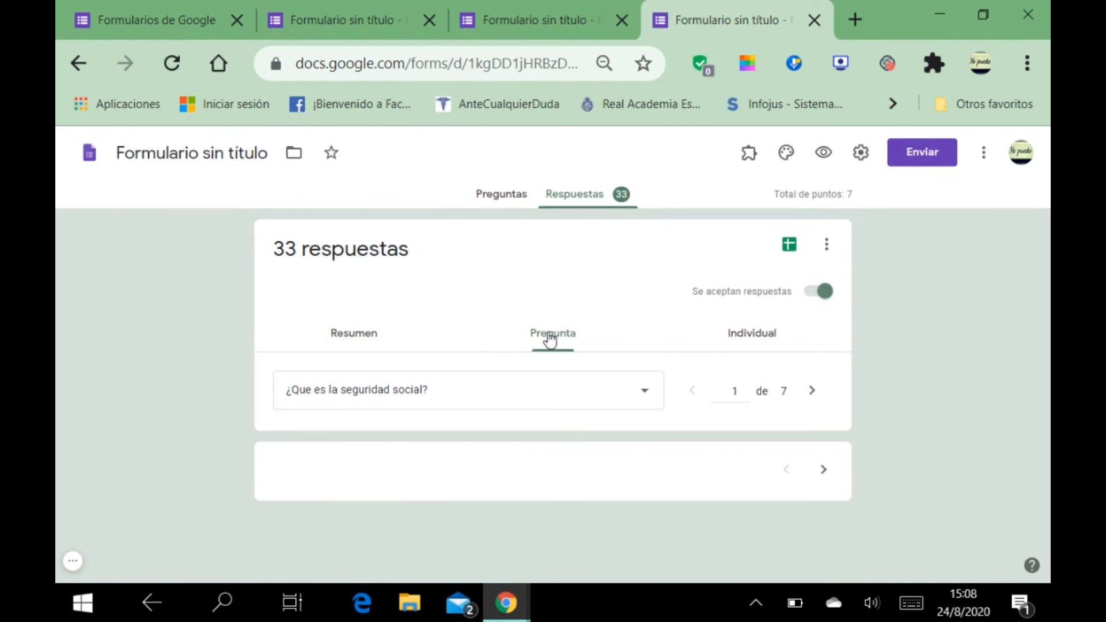
left_click(645, 397)
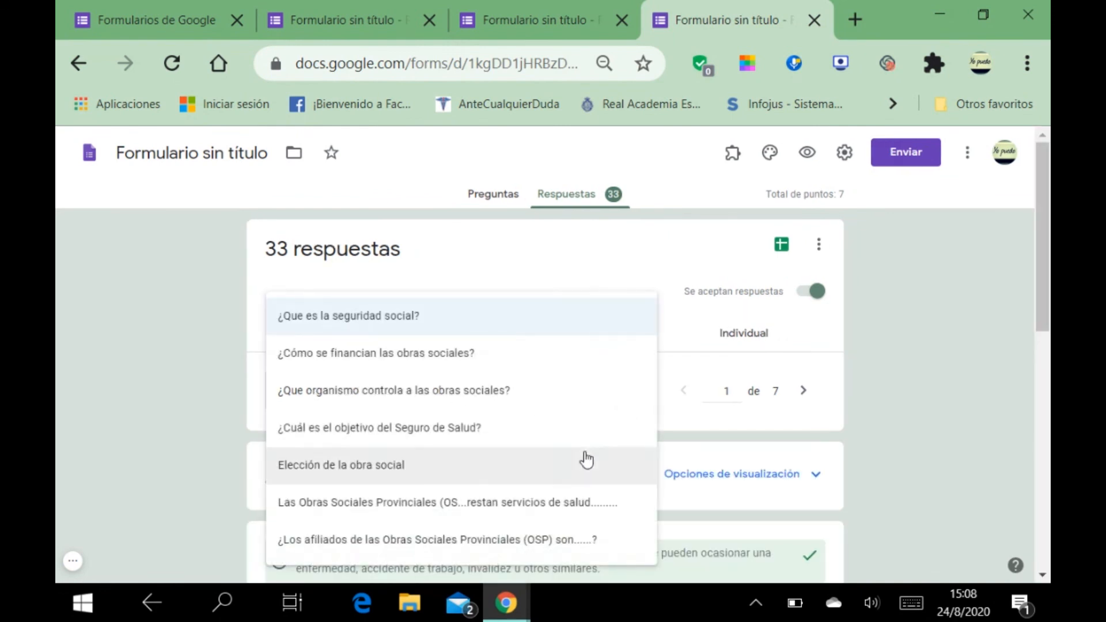
left_click(561, 368)
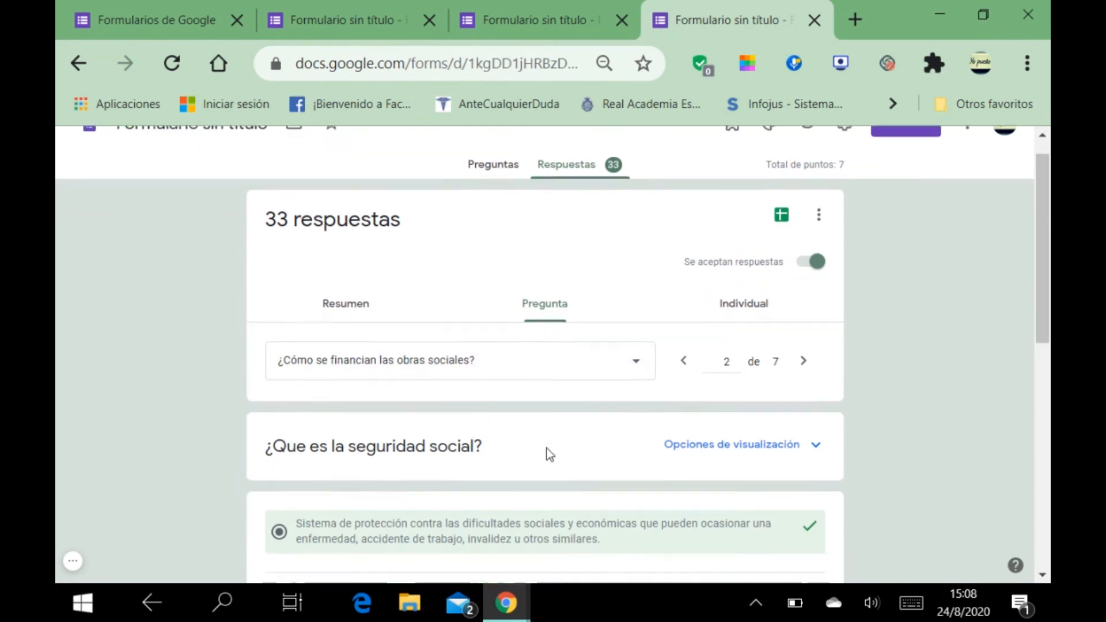
scroll(547, 448, "down", 10)
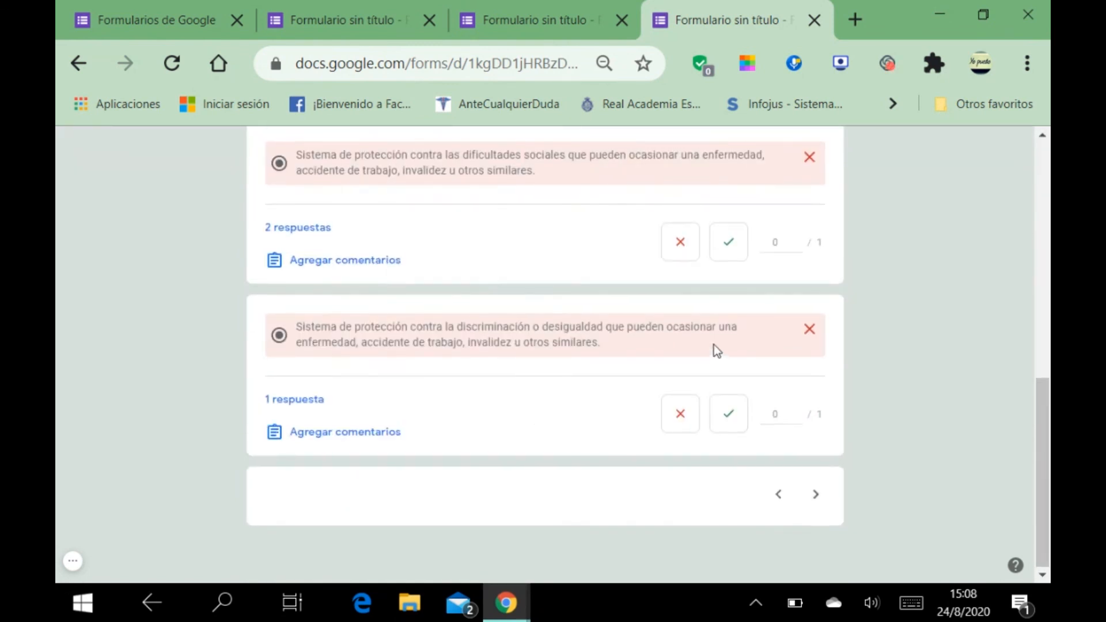
scroll(716, 348, "up", 5)
scroll(721, 363, "up", 5)
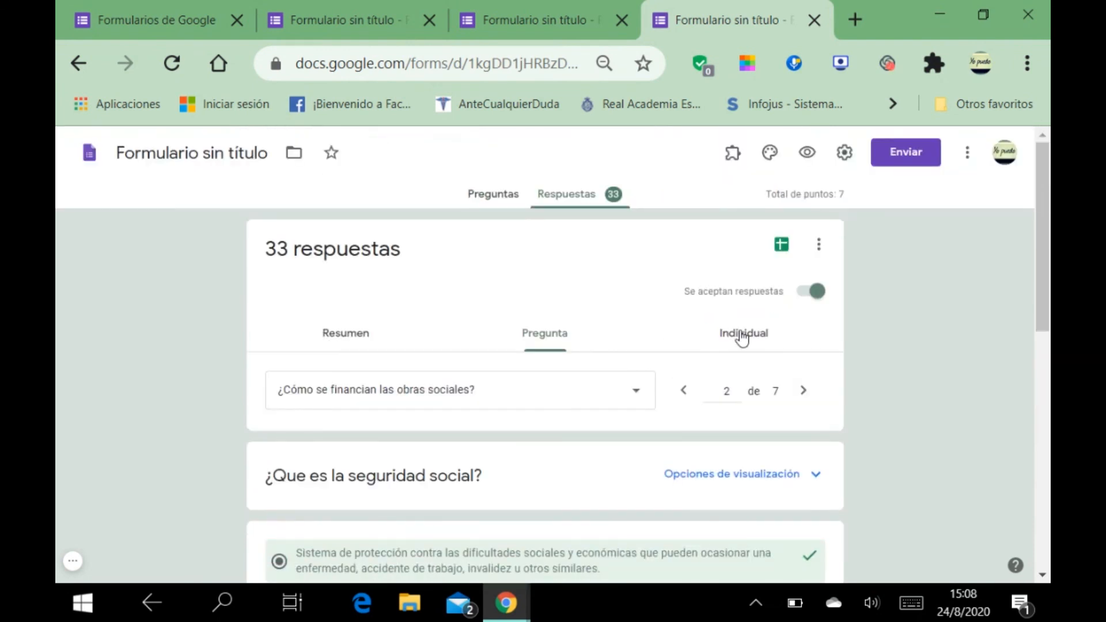
Step: Browse individual submissions in the respondent list, then return to the untitled quiz's editor tab
left_click(742, 337)
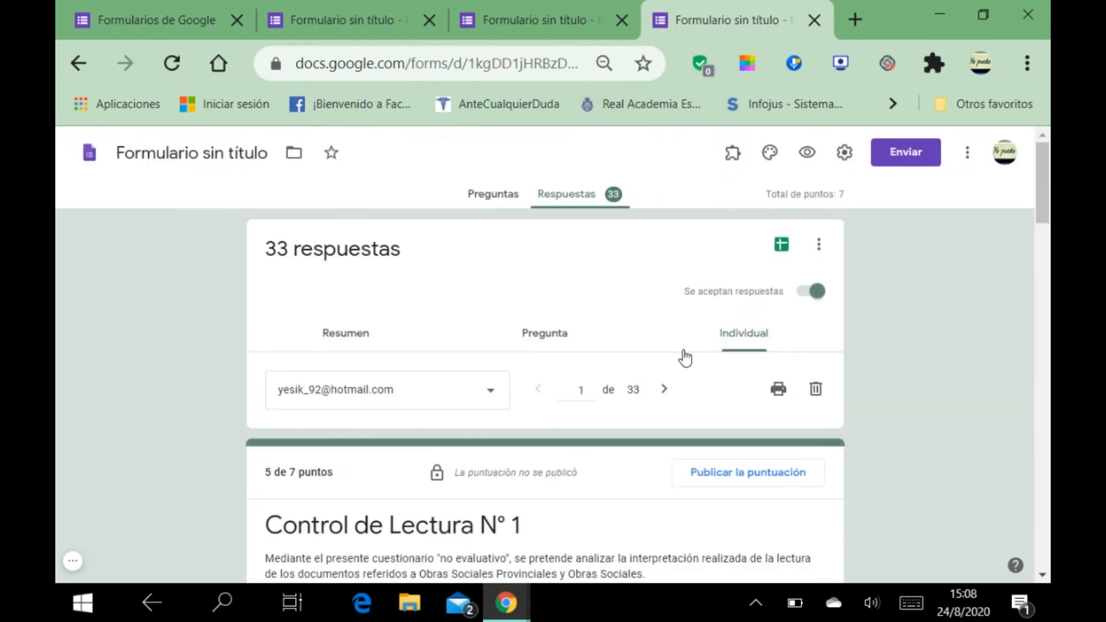
left_click(490, 396)
scroll(400, 346, "down", 3)
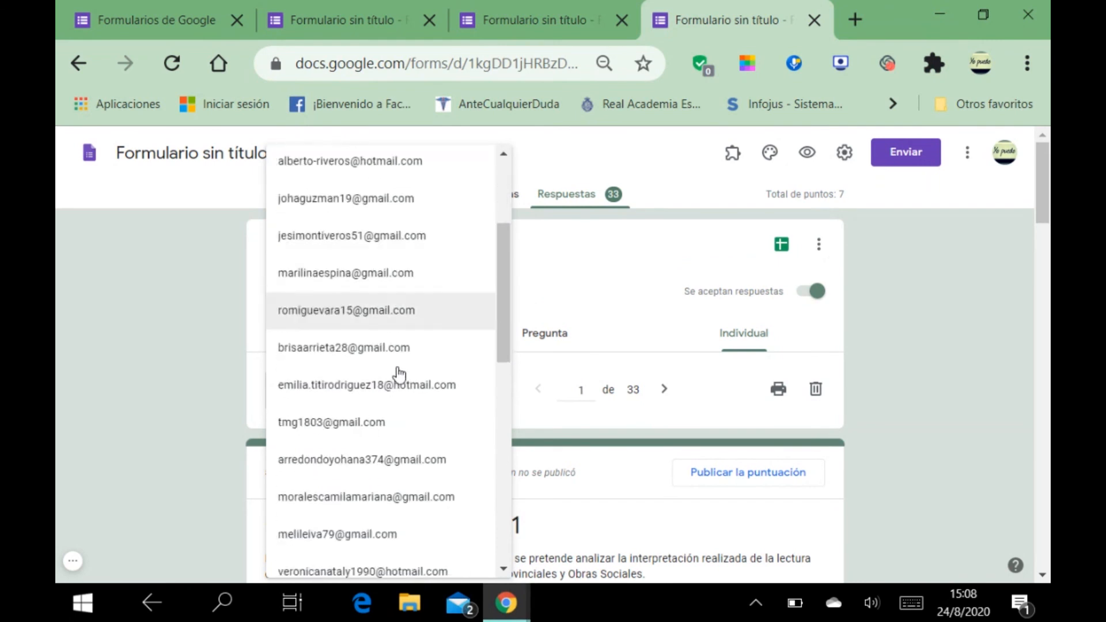
scroll(403, 391, "down", 8)
key("ctrl+Page_Up")
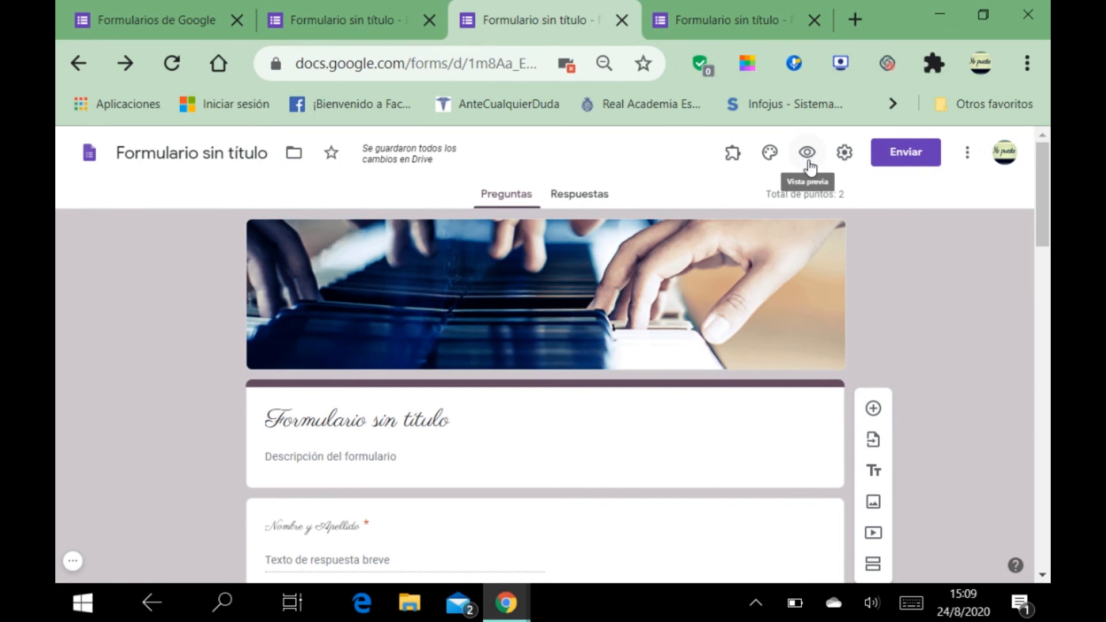
scroll(847, 326, "down", 3)
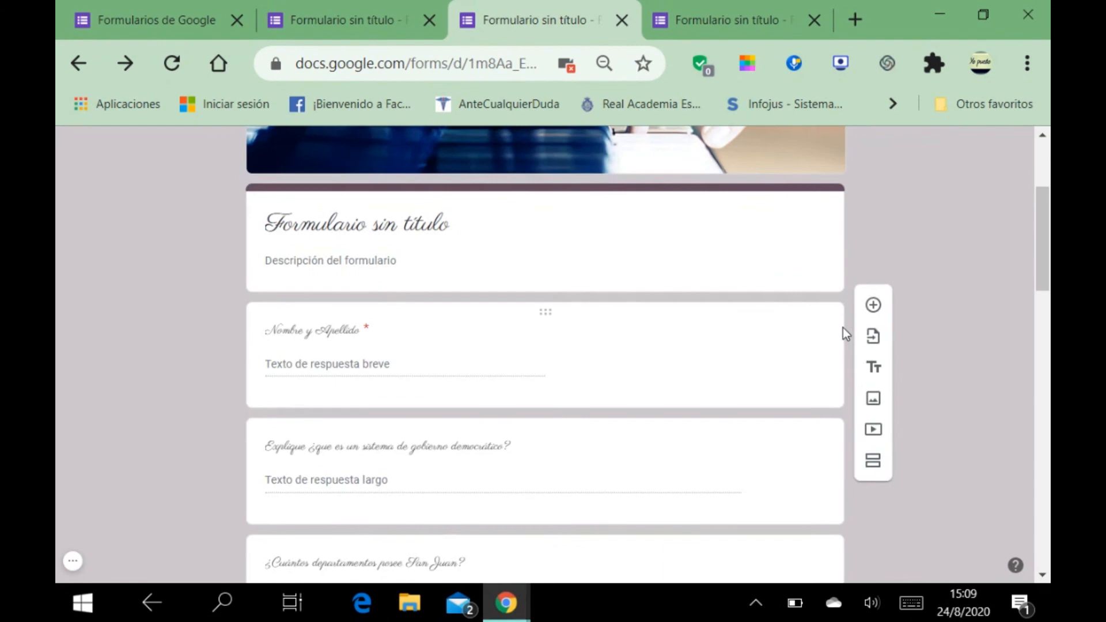
scroll(843, 327, "down", 5)
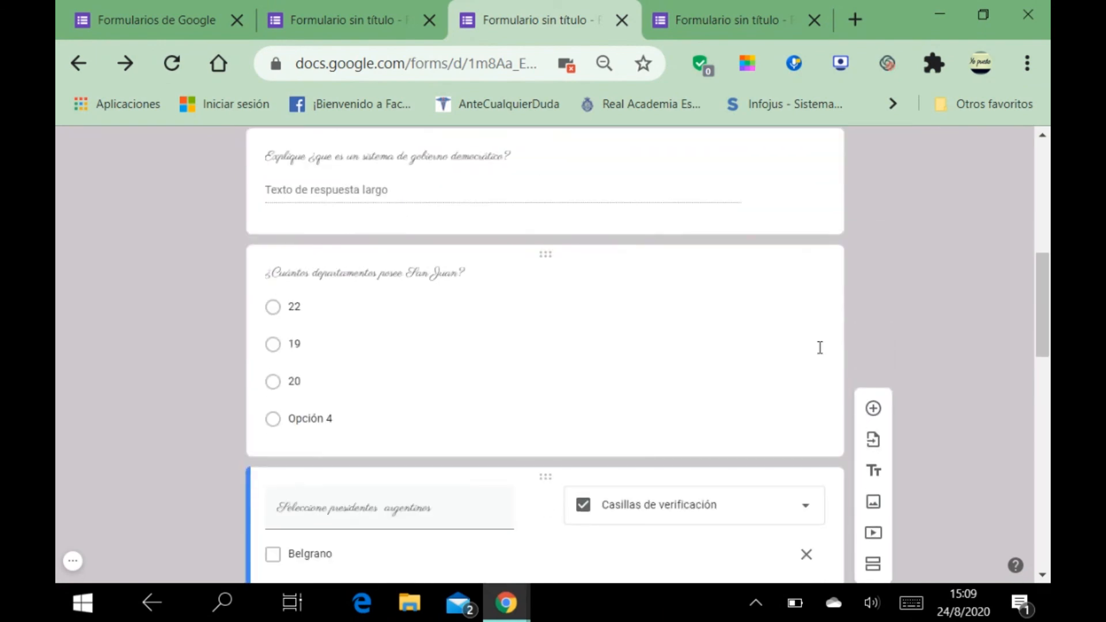
scroll(652, 375, "down", 5)
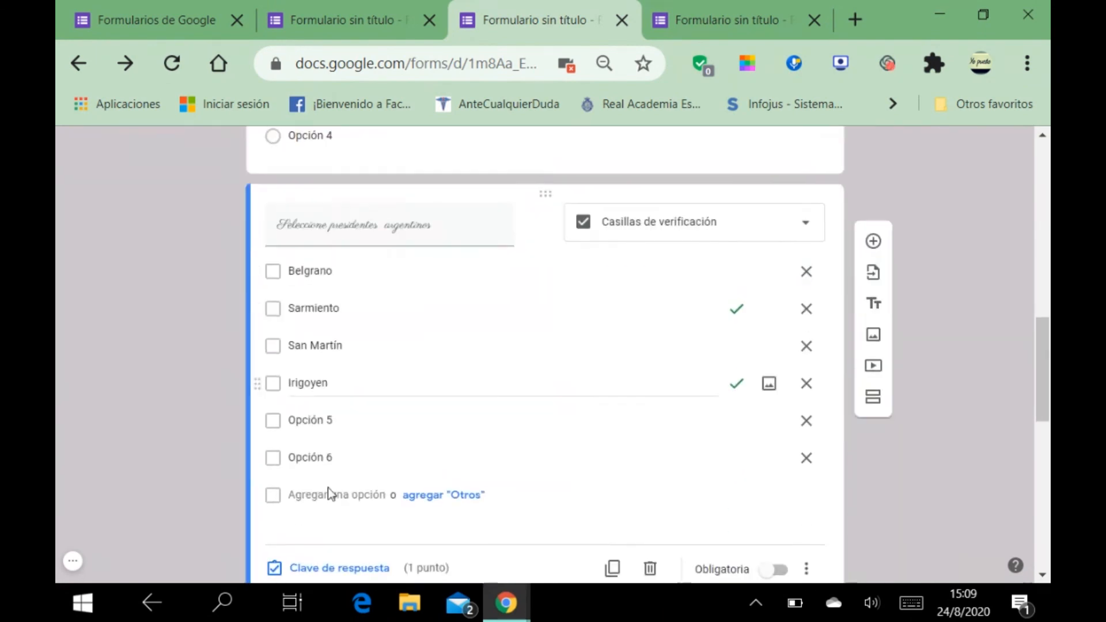